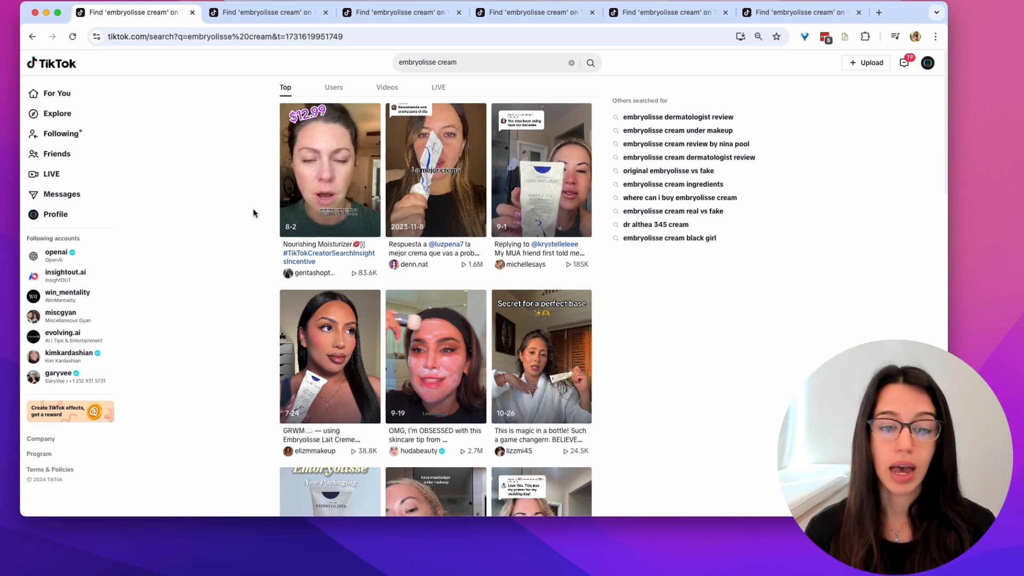
Look through the TikTok search results for "embryolisse cream"
scroll(190, 305, "down", 7)
scroll(190, 308, "down", 4)
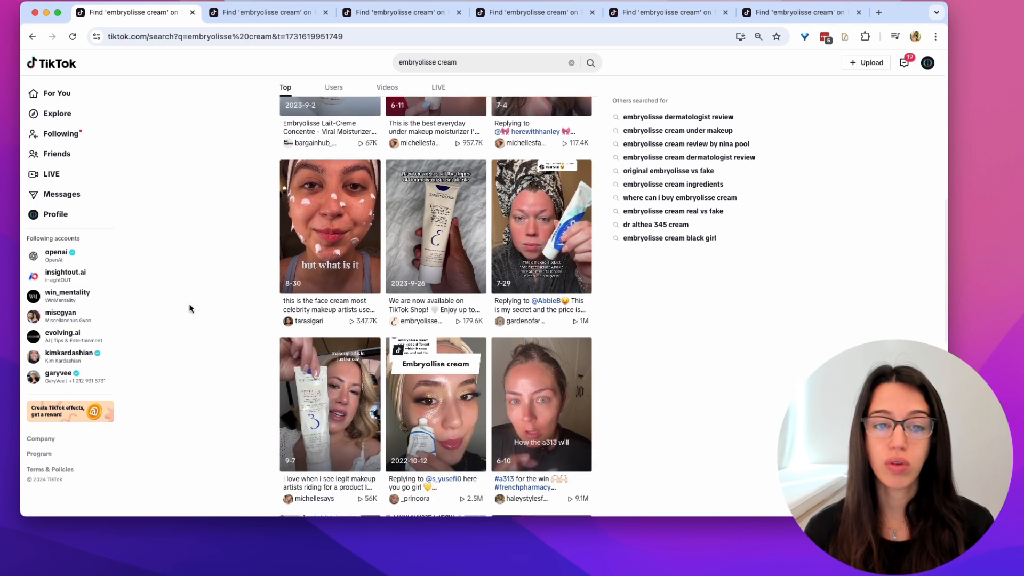
scroll(190, 309, "up", 11)
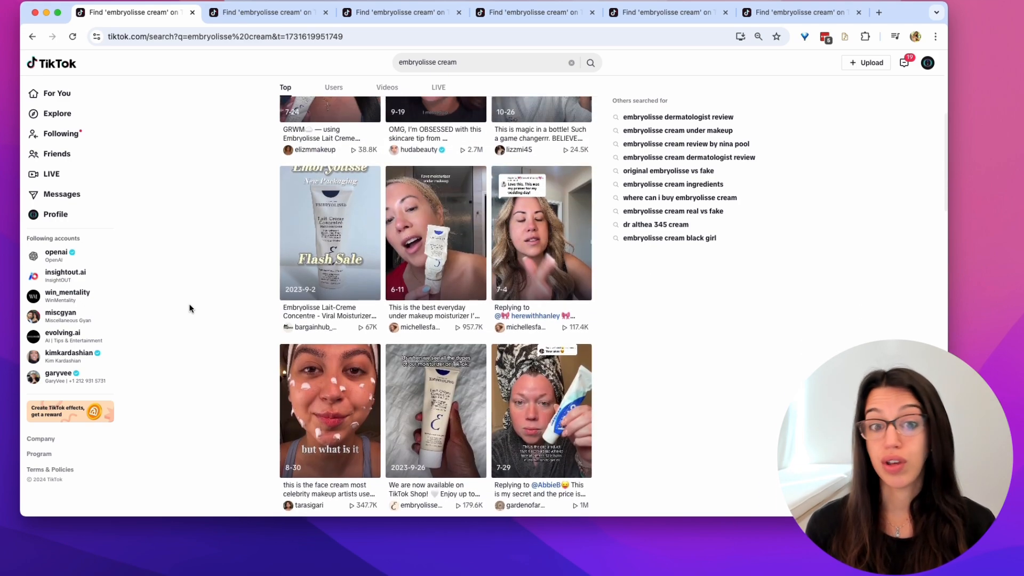
Play the already opened TikTok videos from lizzmi45, mikemorea and gardenofarden as examples of influencer ads
left_click(238, 16)
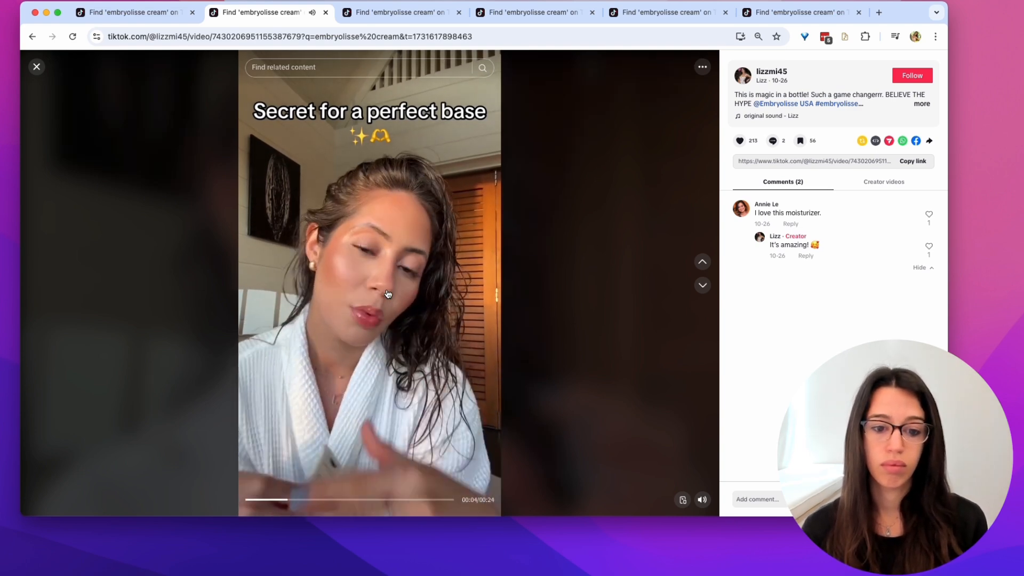
left_click(388, 295)
left_click(398, 12)
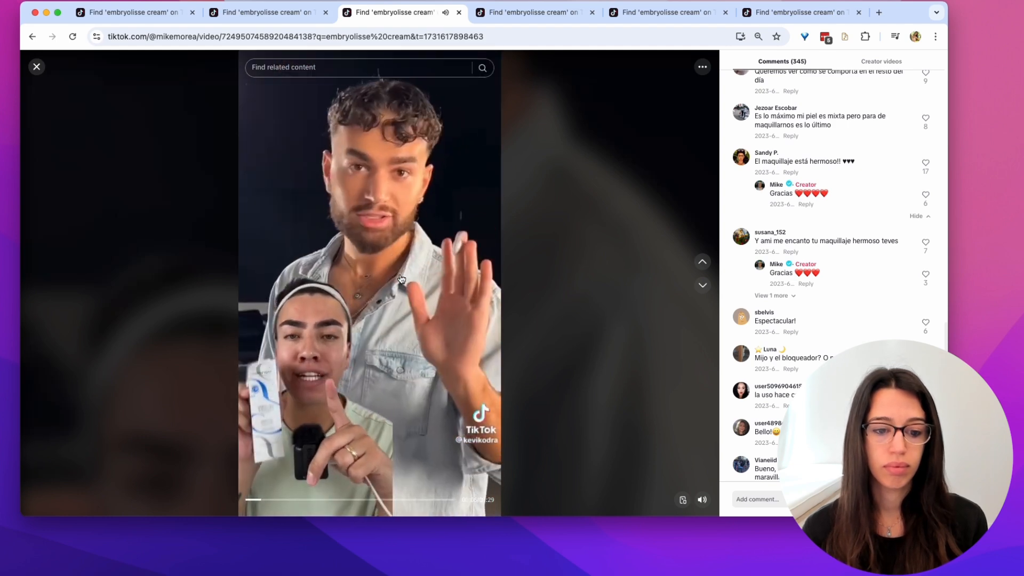
key("ctrl+Tab")
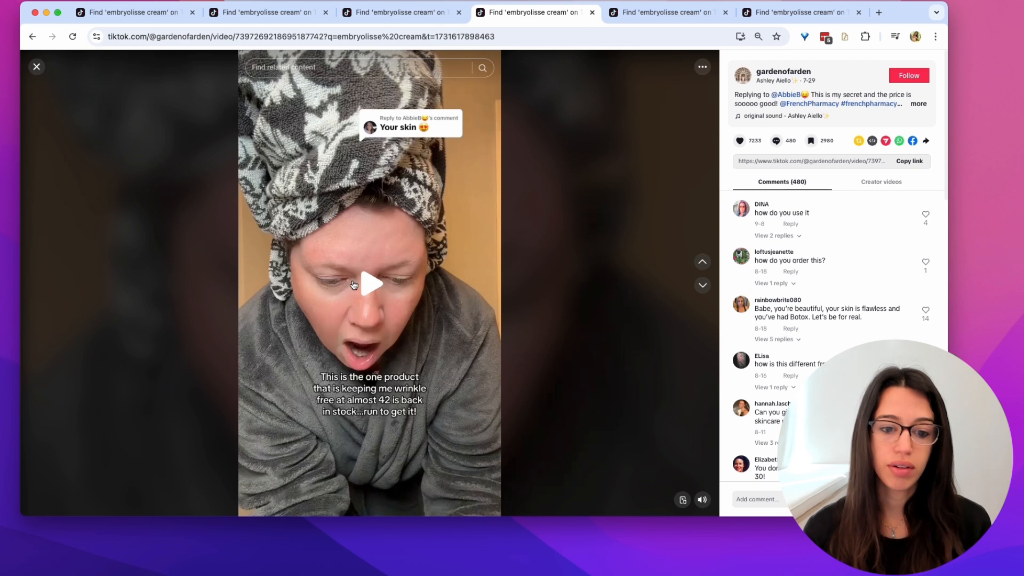
left_click(354, 284)
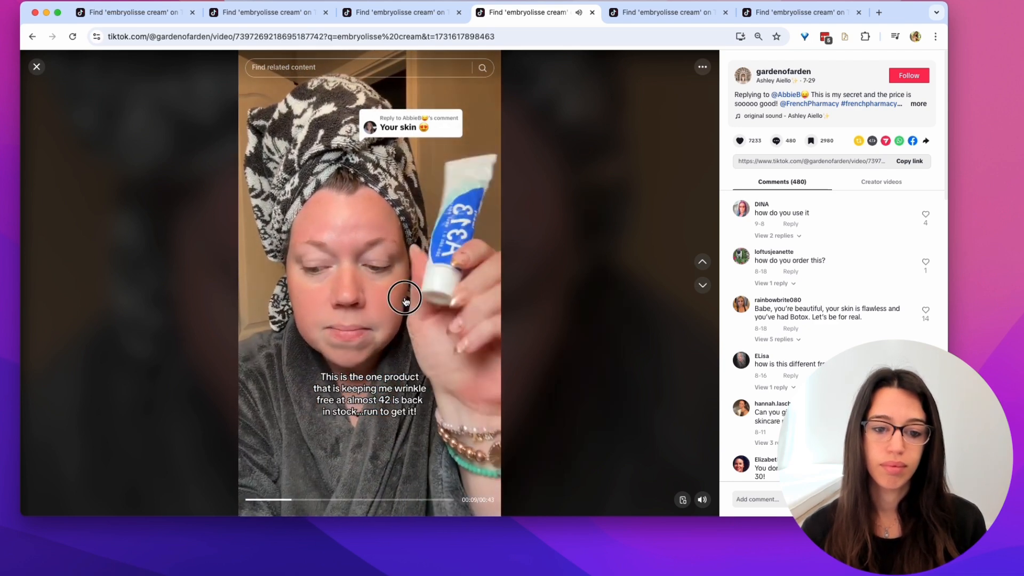
left_click(359, 342)
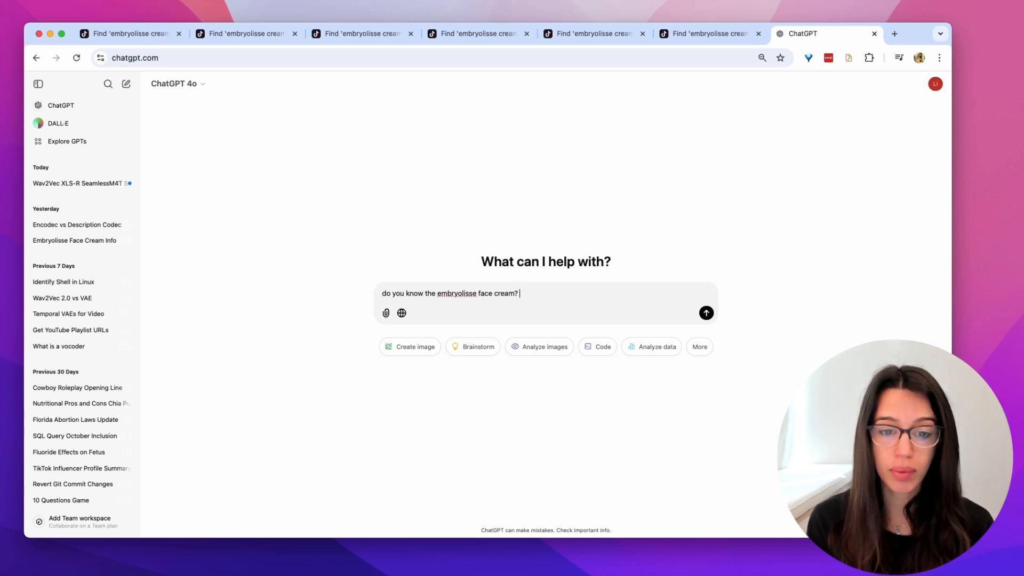
Switch to ChatGPT and ask "do you know the embryolisse face cream?"
key("Return")
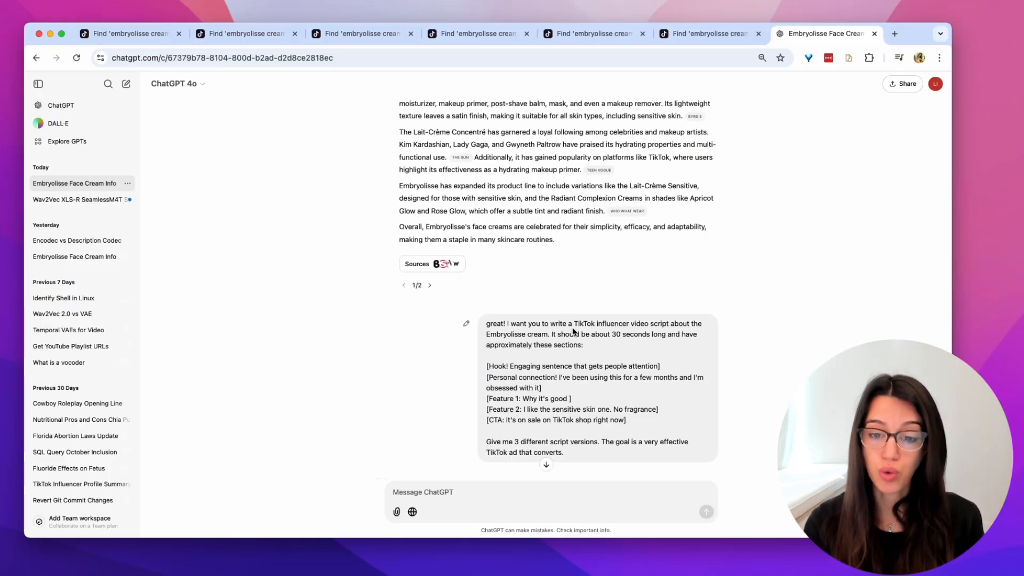
Review the script prompt's requirements: TikTok influencer video, about 30 seconds, hook-to-CTA sections and 3 script versions
left_click_drag(572, 325, 648, 326)
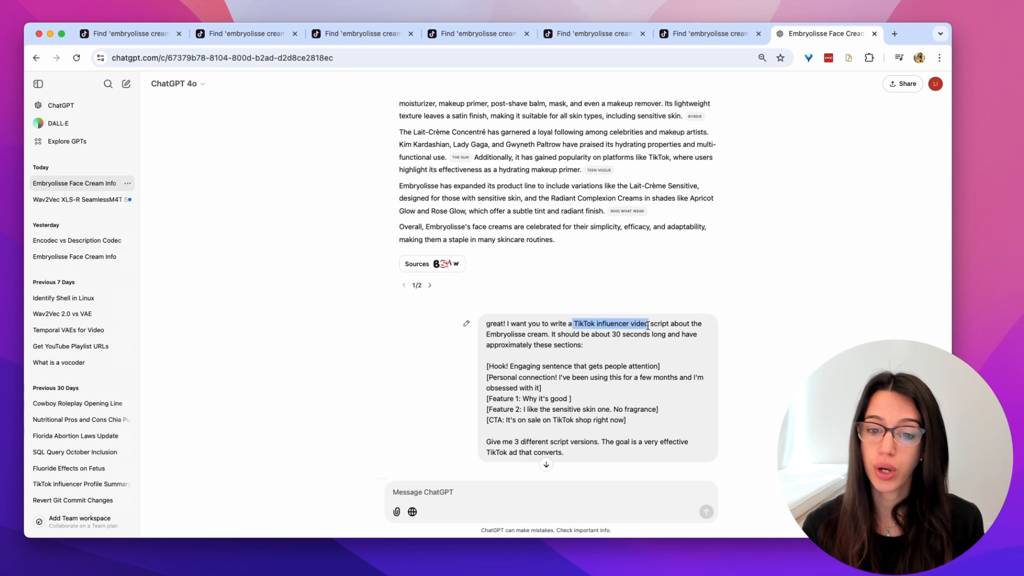
left_click(640, 326)
left_click_drag(593, 336, 673, 330)
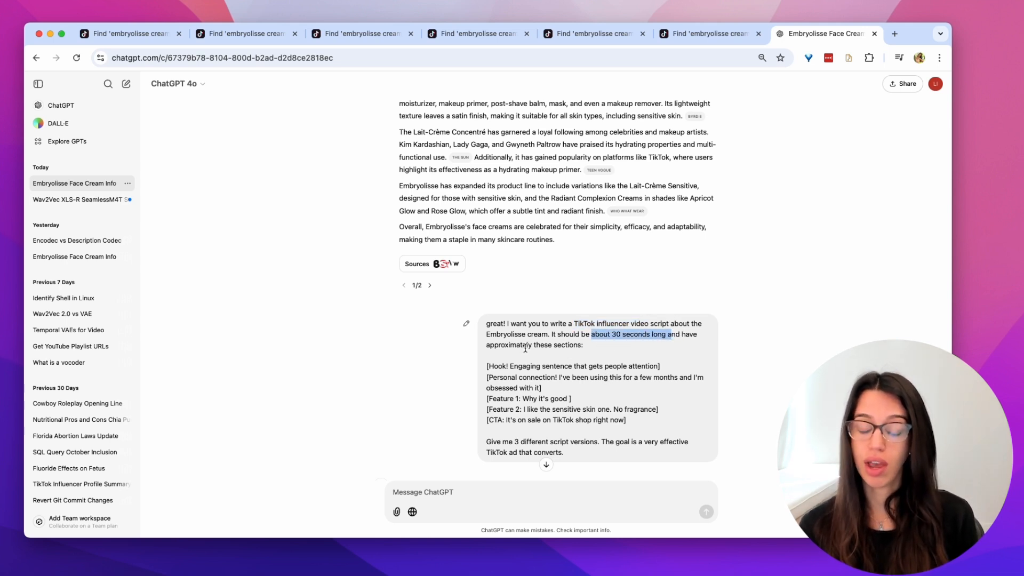
left_click(490, 365)
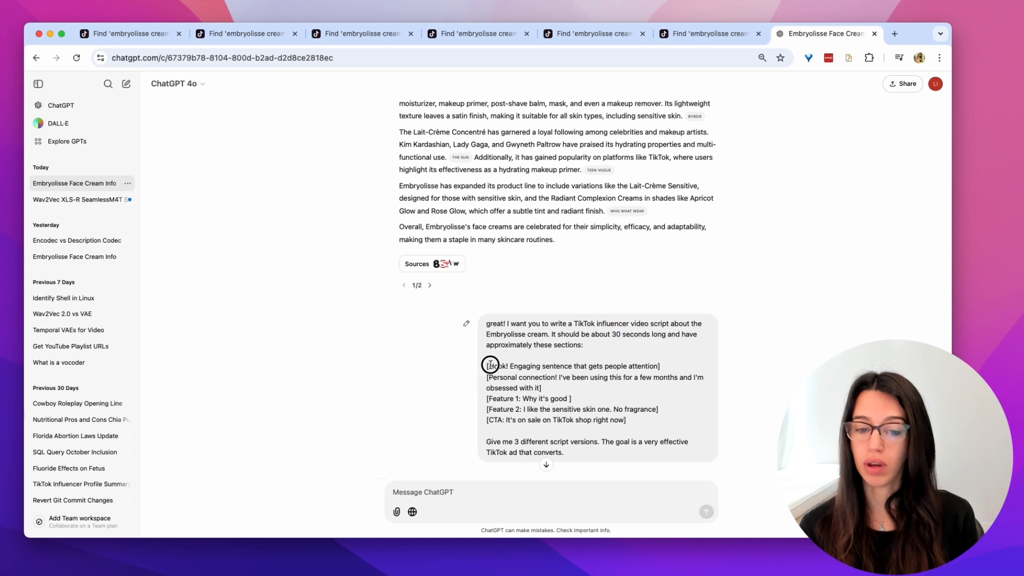
triple_click(498, 377)
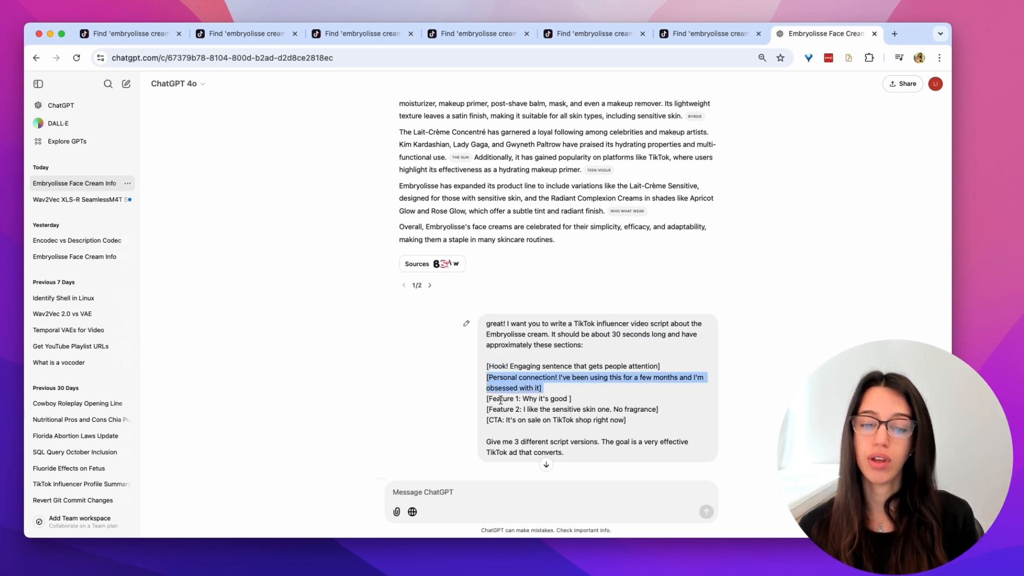
left_click(500, 404)
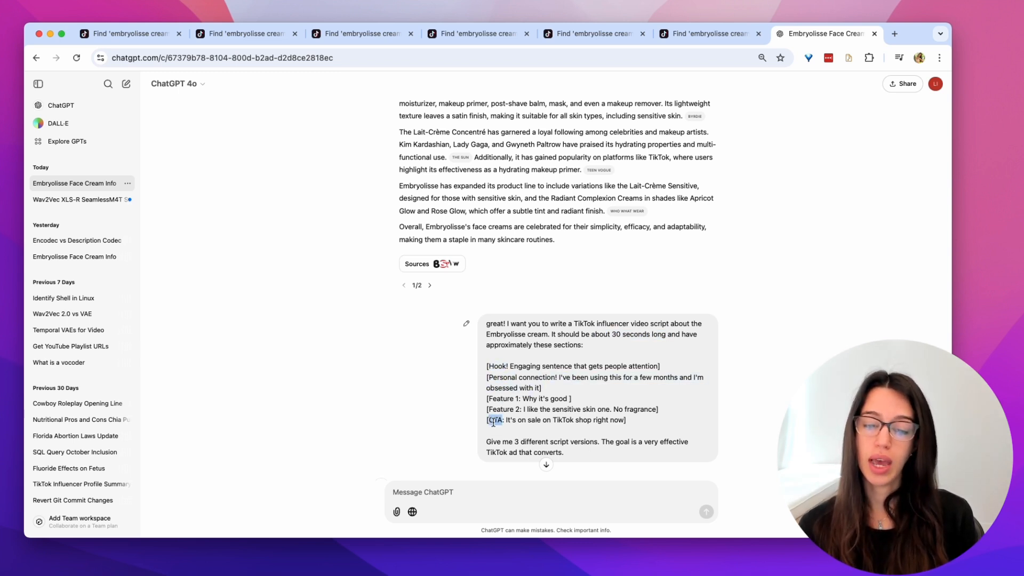
scroll(493, 421, "down", 2)
left_click(496, 398)
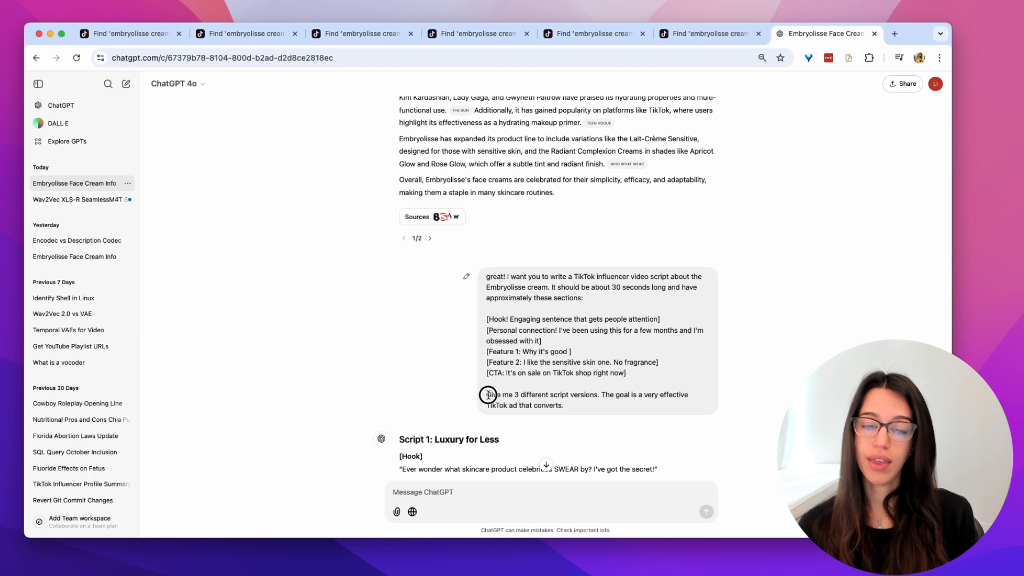
left_click_drag(487, 395, 605, 395)
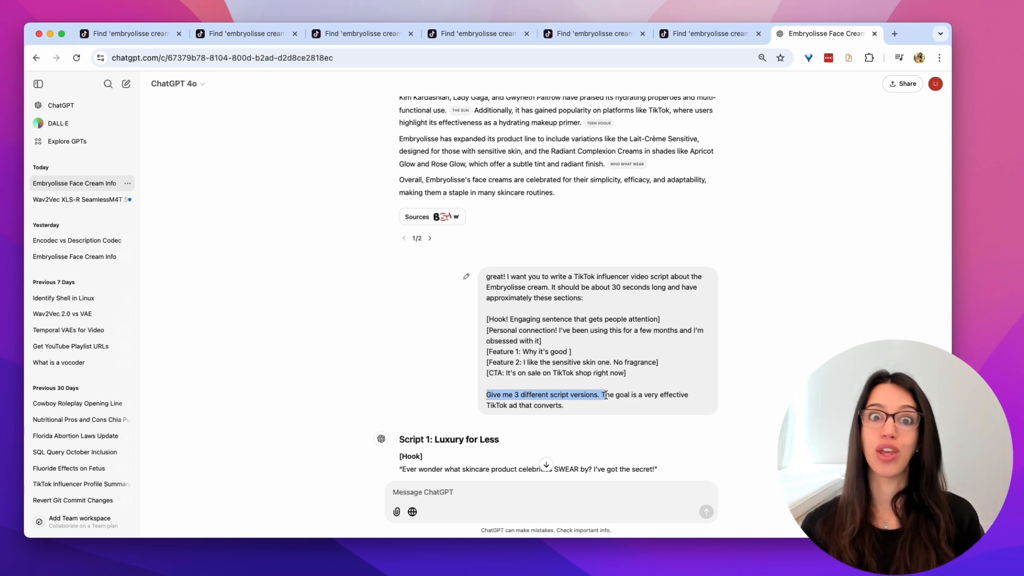
Read through the generated ad scripts section by section, from the hook to the CTA
scroll(605, 395, "down", 7)
scroll(605, 397, "up", 3)
scroll(607, 399, "down", 1)
left_click_drag(420, 161, 448, 325)
left_click(448, 335)
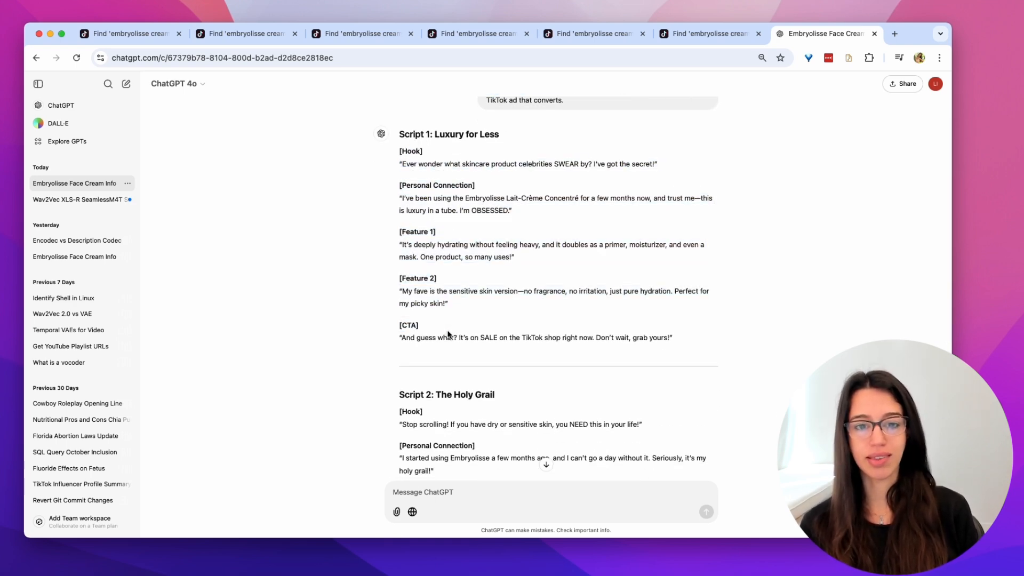
scroll(454, 320, "down", 5)
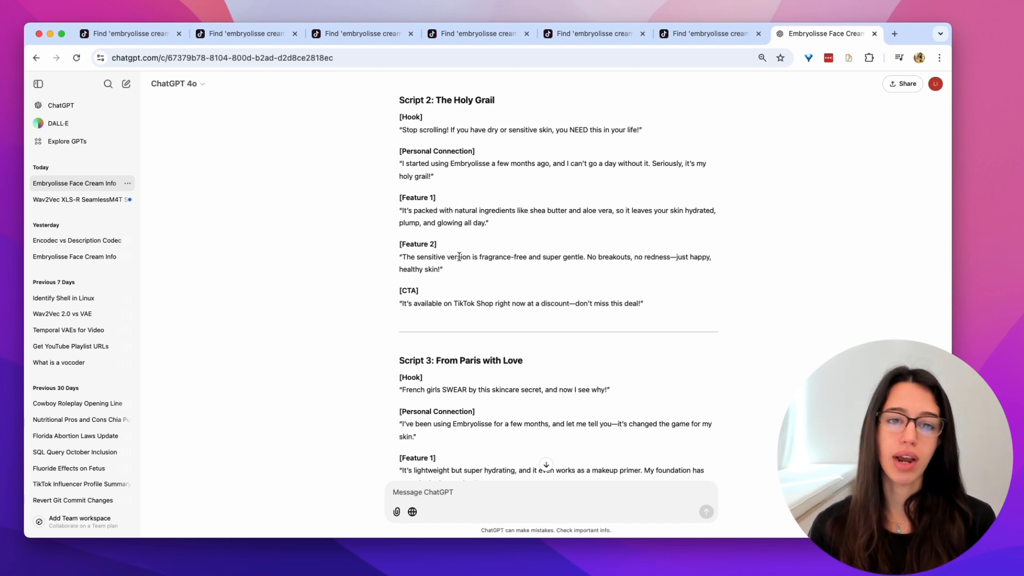
mouse_move(400, 100)
left_mouse_down()
mouse_move(681, 299)
mouse_move(379, 238)
mouse_move(407, 121)
mouse_move(396, 114)
left_mouse_up()
left_click(676, 315)
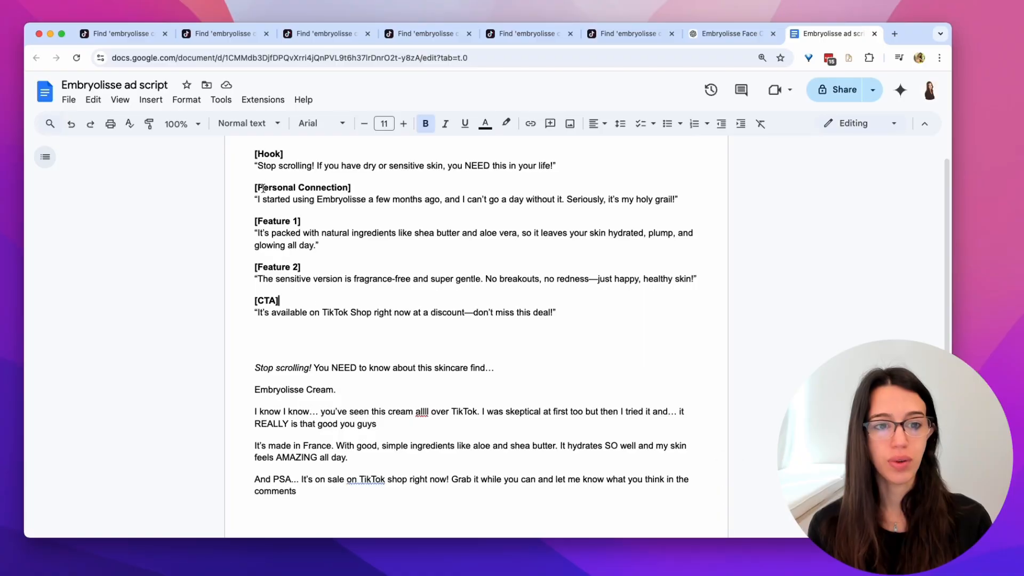
Compare the sectioned script with the rewritten version below it in the Google Docs document "Embryolisse ad script"
left_click_drag(252, 158, 581, 306)
left_click(478, 367)
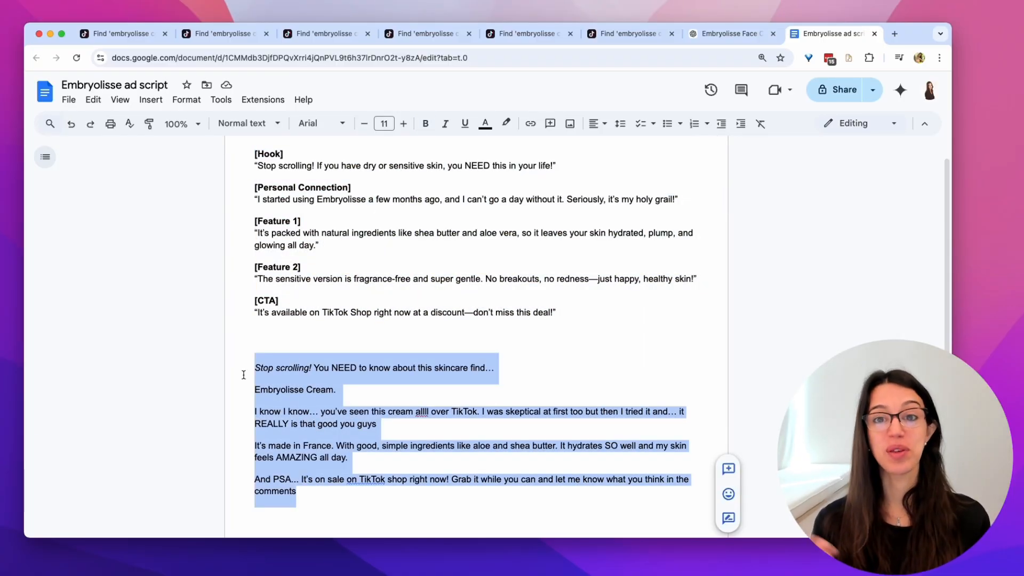
left_click(244, 375)
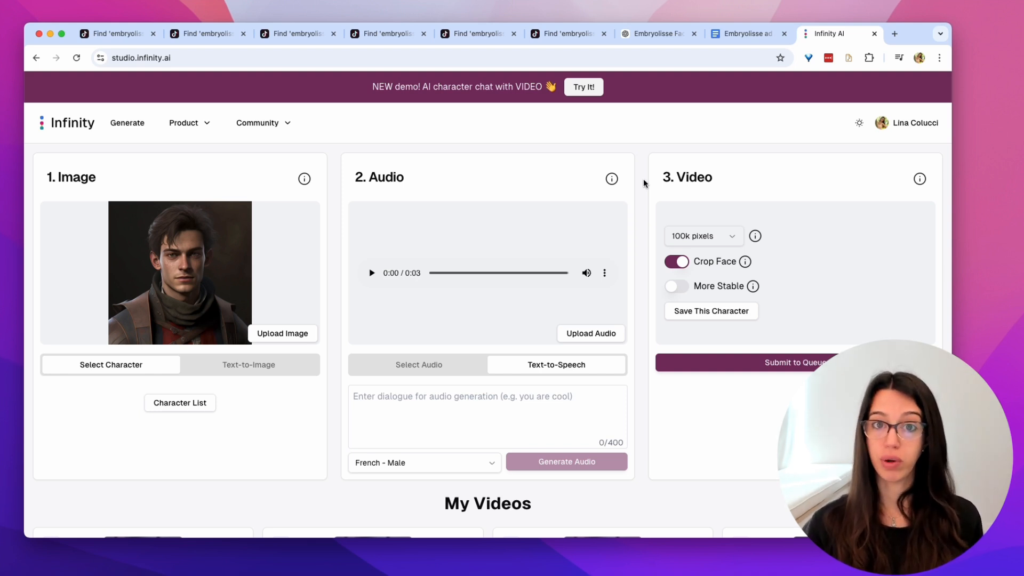
In Infinity AI, generate a Vertical 9:16 character image from the text prompt "a tiktok influencer, female, in their home"
left_click(239, 365)
left_click(187, 433)
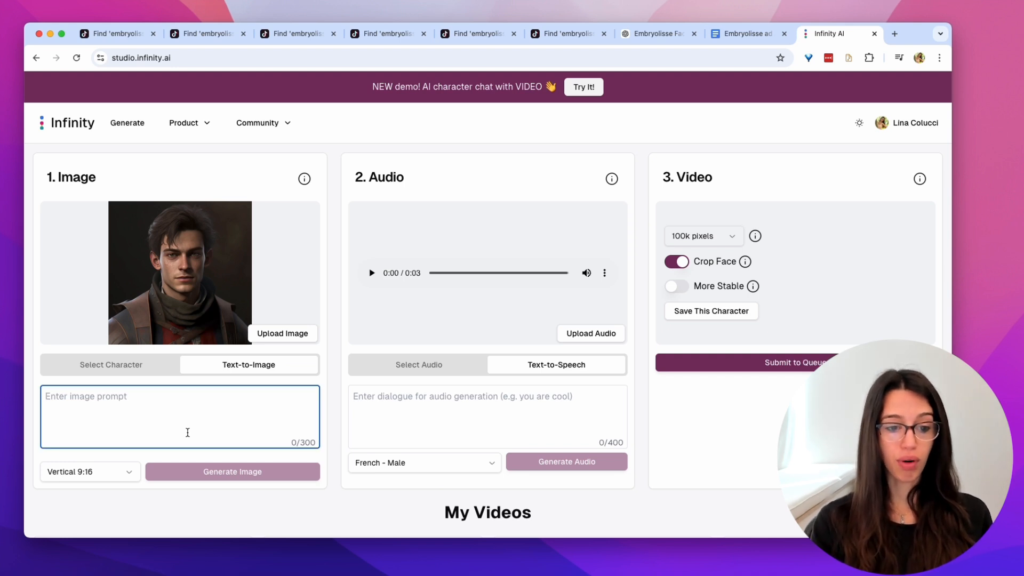
type("a tiktok influenc")
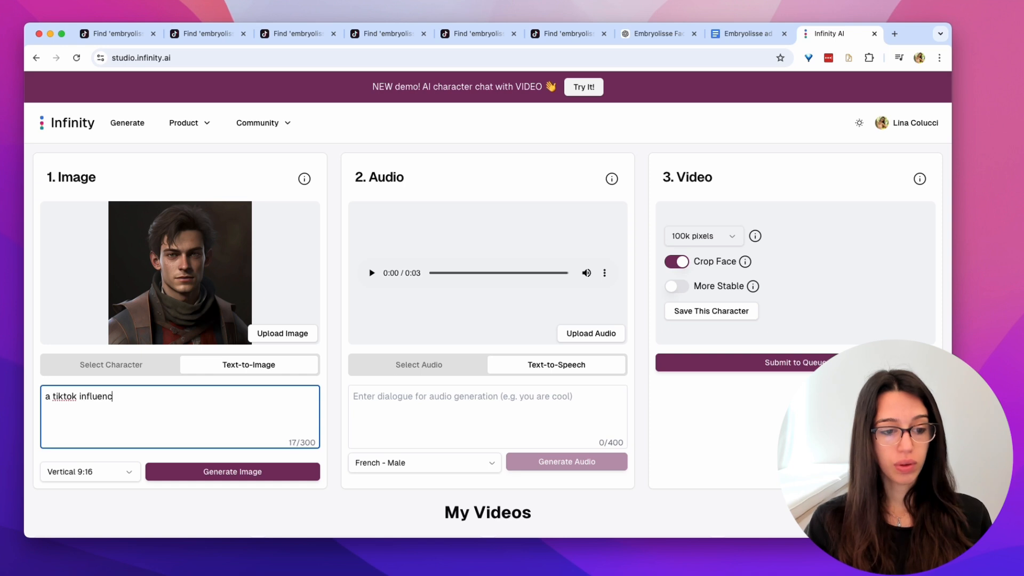
type("er, female, in thei")
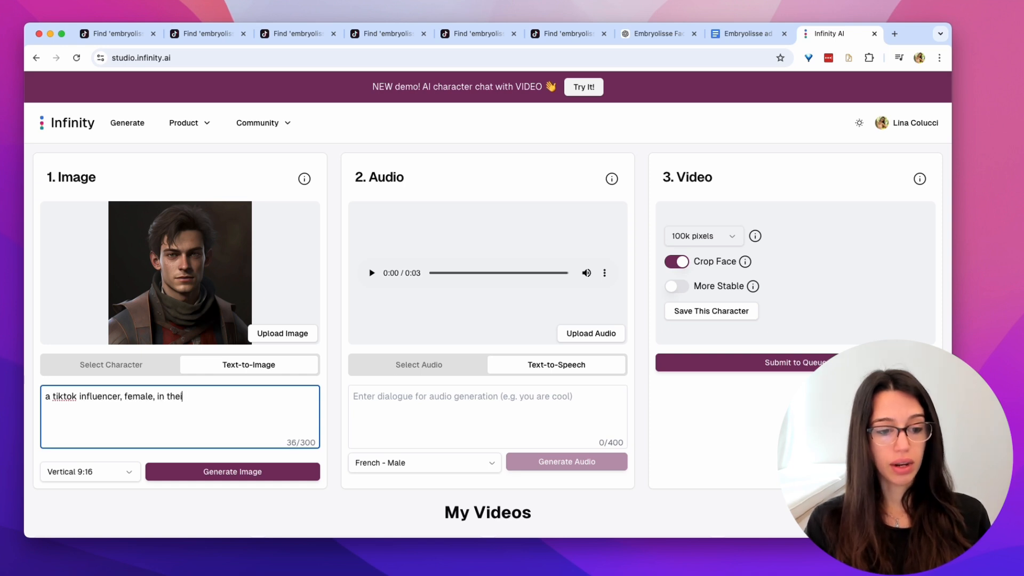
type("r home")
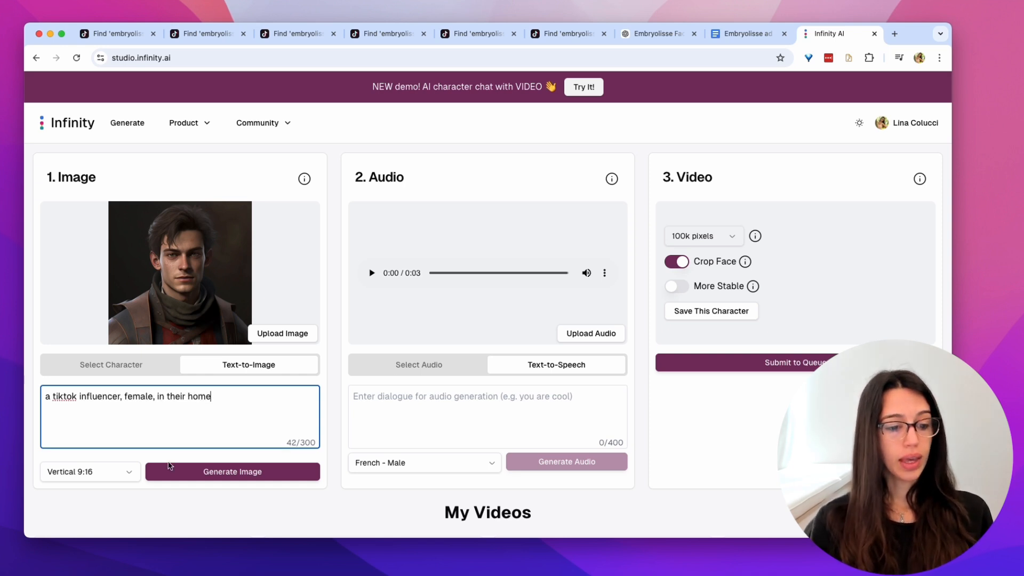
left_click(64, 472)
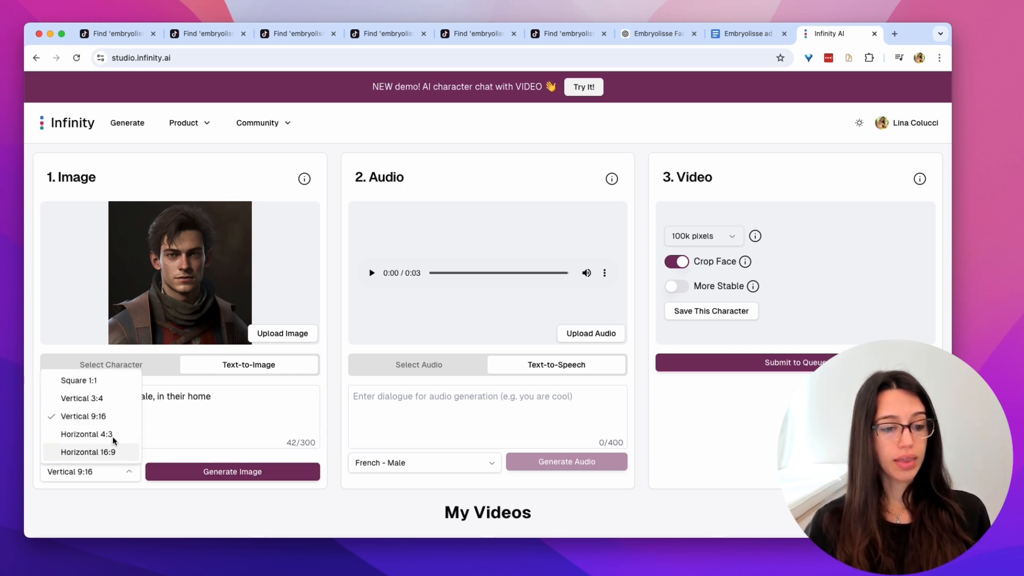
left_click(70, 415)
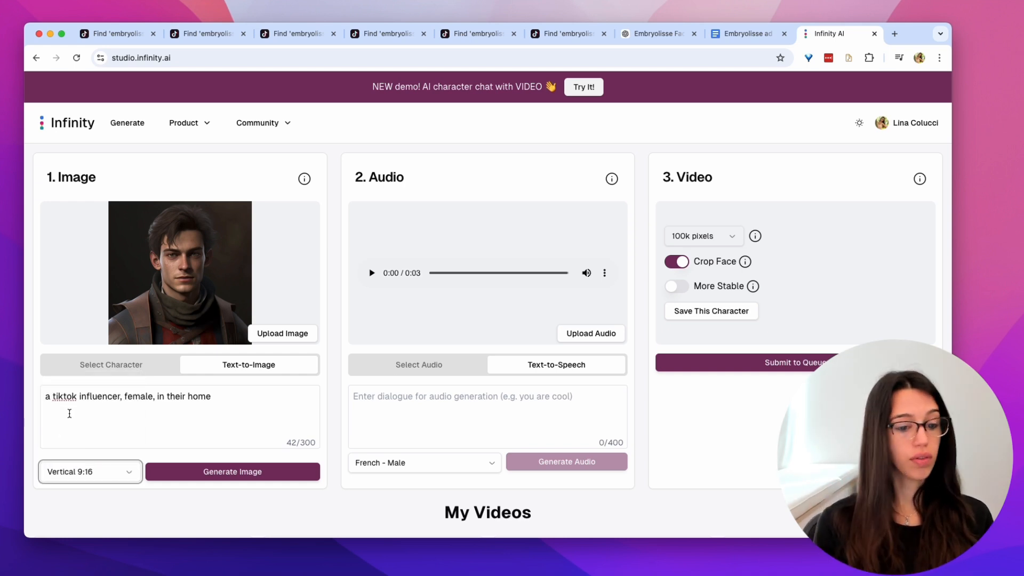
left_click(145, 425)
left_click(218, 481)
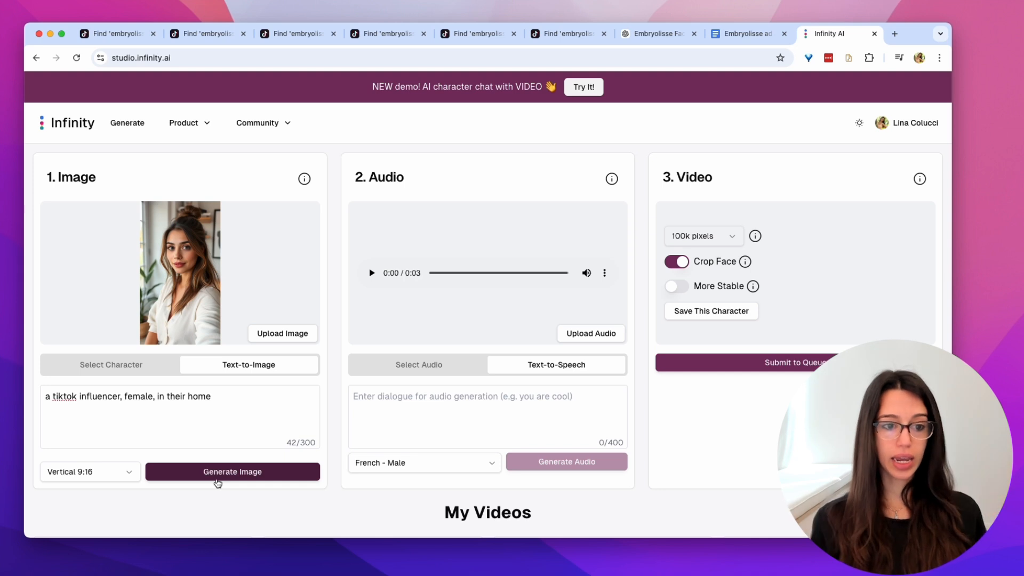
Add ", directly facing the camera" to the end of the image prompt and regenerate the image
left_click(240, 398)
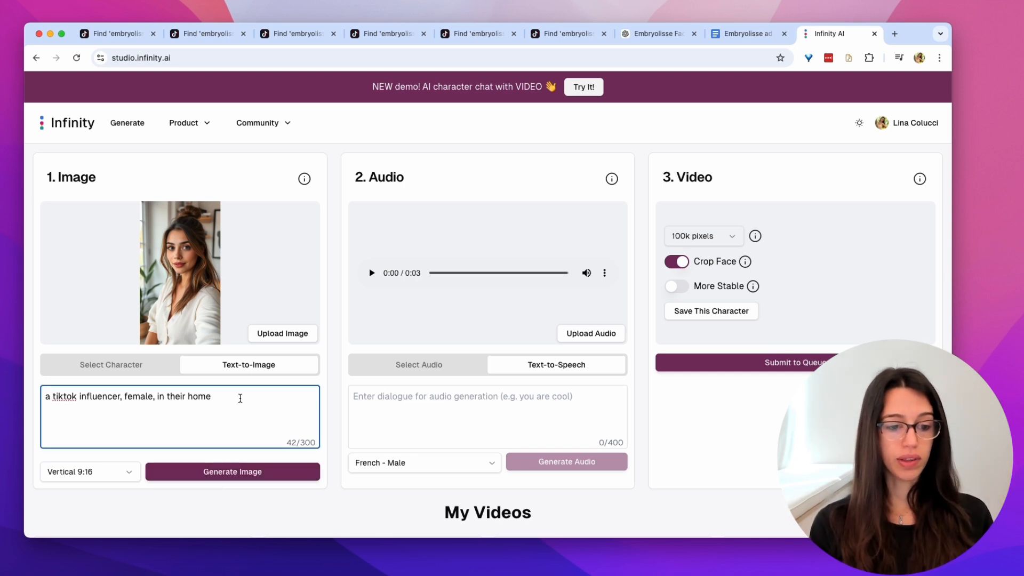
type(", directly facing the camera")
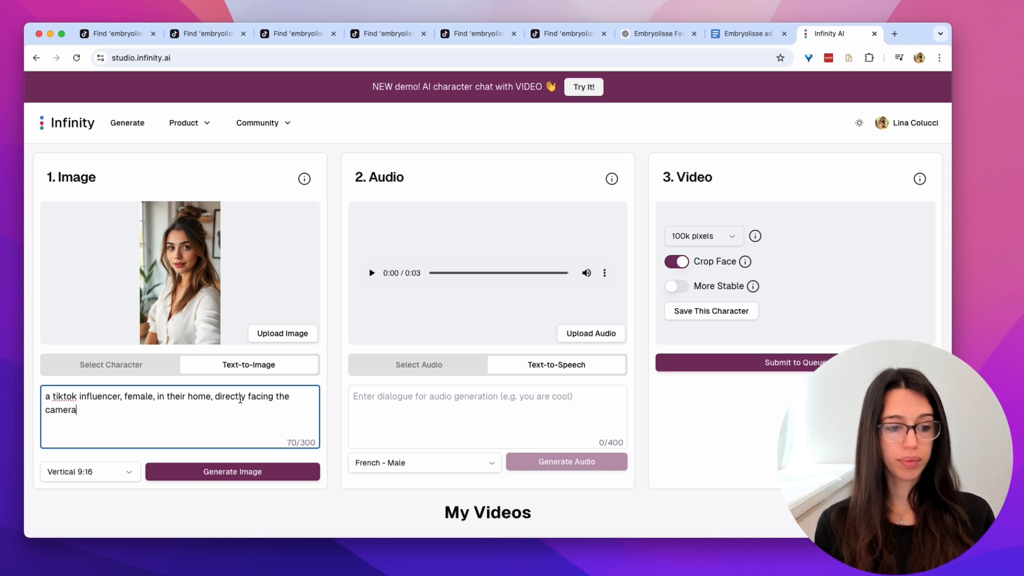
left_click(245, 473)
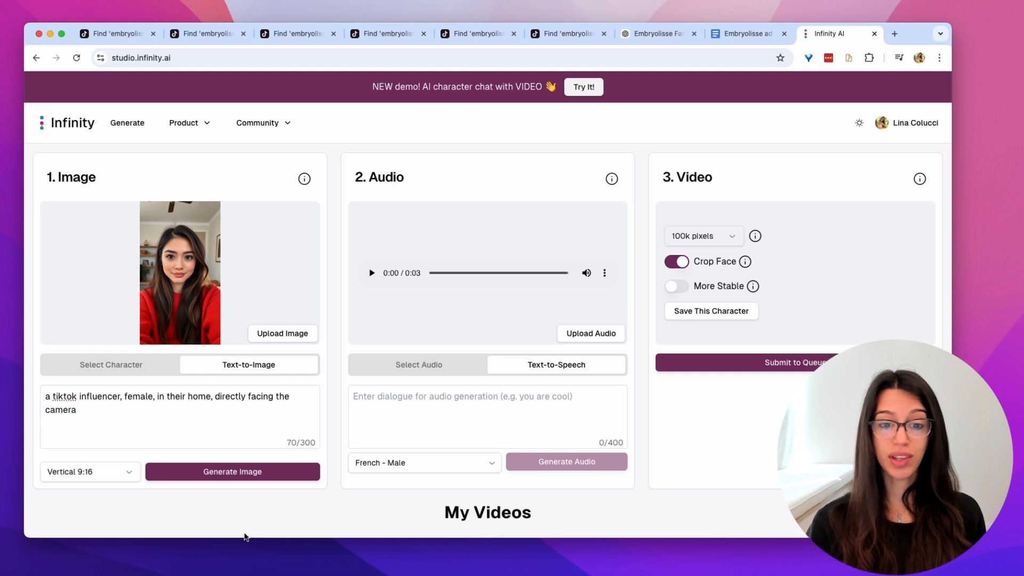
Copy "Stop scrolling! You NEED to know about this skincare find… Embryolisse Cream." from the Google Docs script into Infinity AI's text-to-speech dialogue
left_click(731, 32)
left_click(297, 363)
left_click_drag(512, 369, 197, 366)
left_click(316, 396)
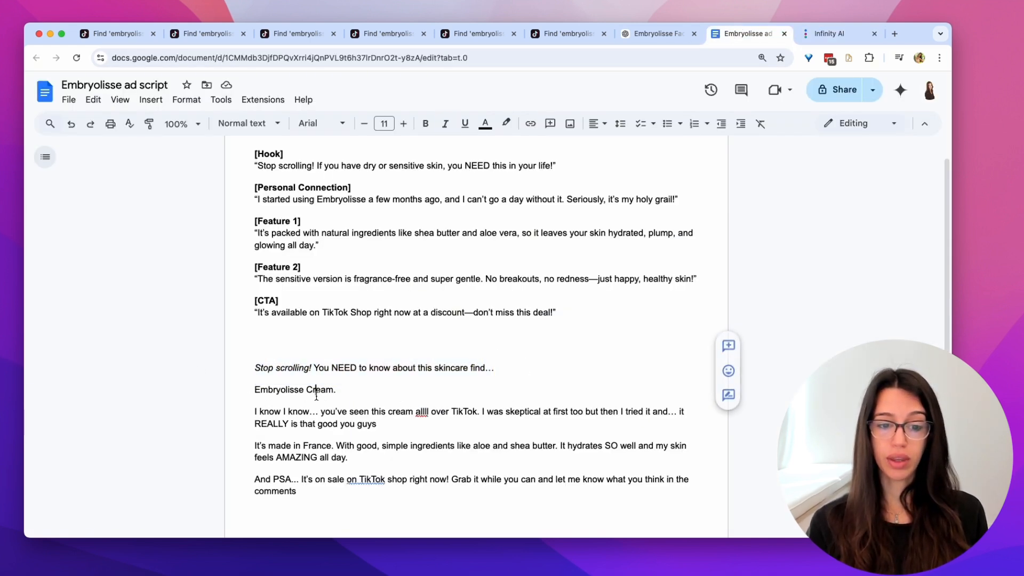
left_click_drag(337, 393, 237, 372)
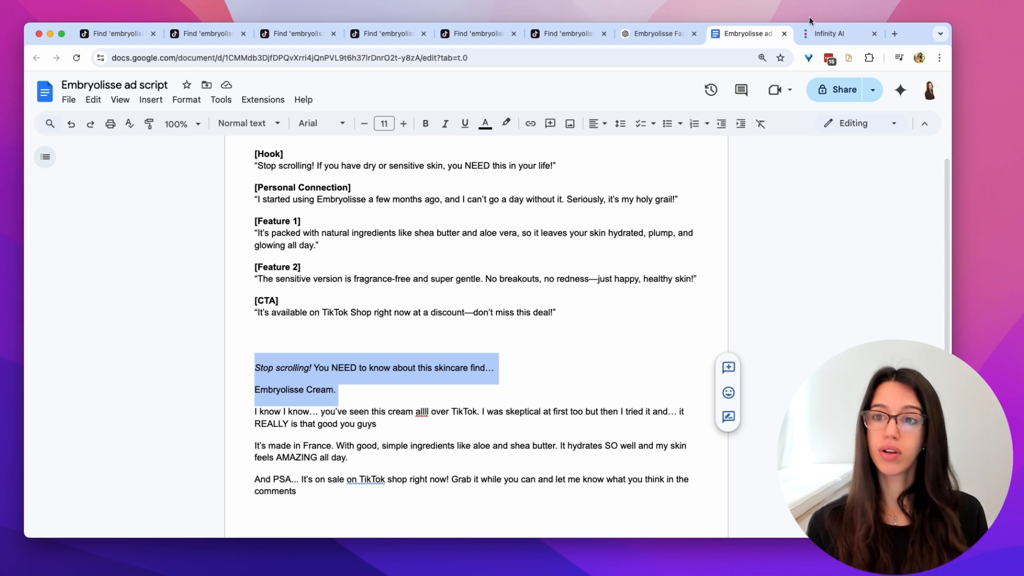
left_click(833, 29)
left_click(424, 411)
type("Stop scrolling! You NEED to know about this skincare find... Embryolisse Cream.")
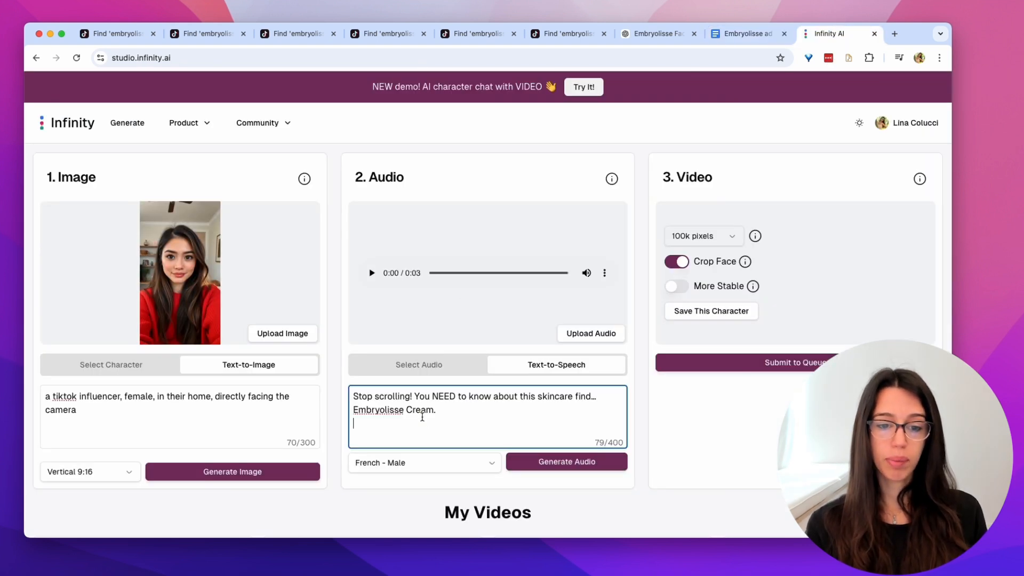
Preview female voices for the text-to-speech dialogue and choose "Brittney - American female"
left_click(408, 472)
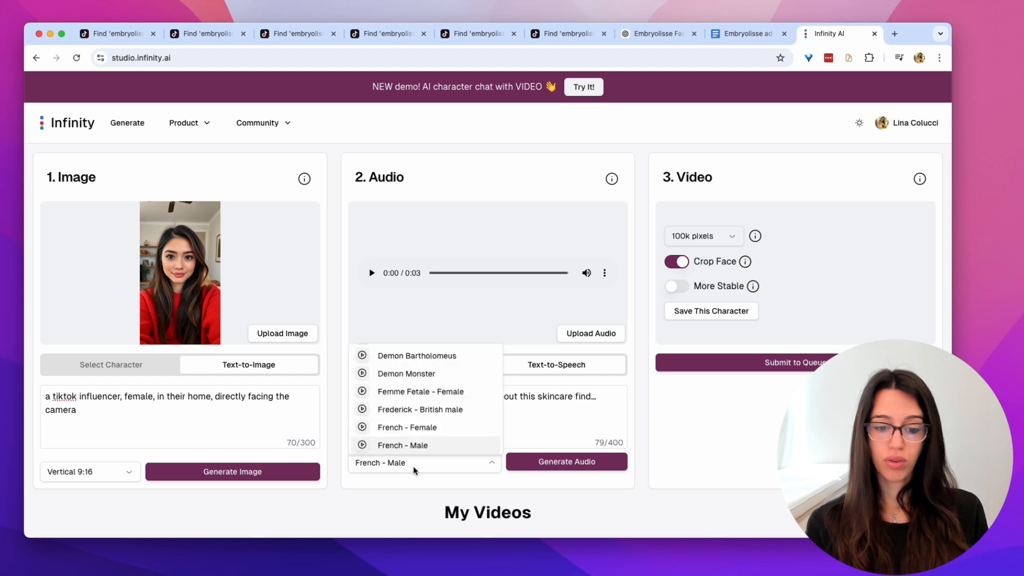
scroll(411, 376, "down", 10)
scroll(411, 376, "down", 3)
scroll(411, 376, "up", 15)
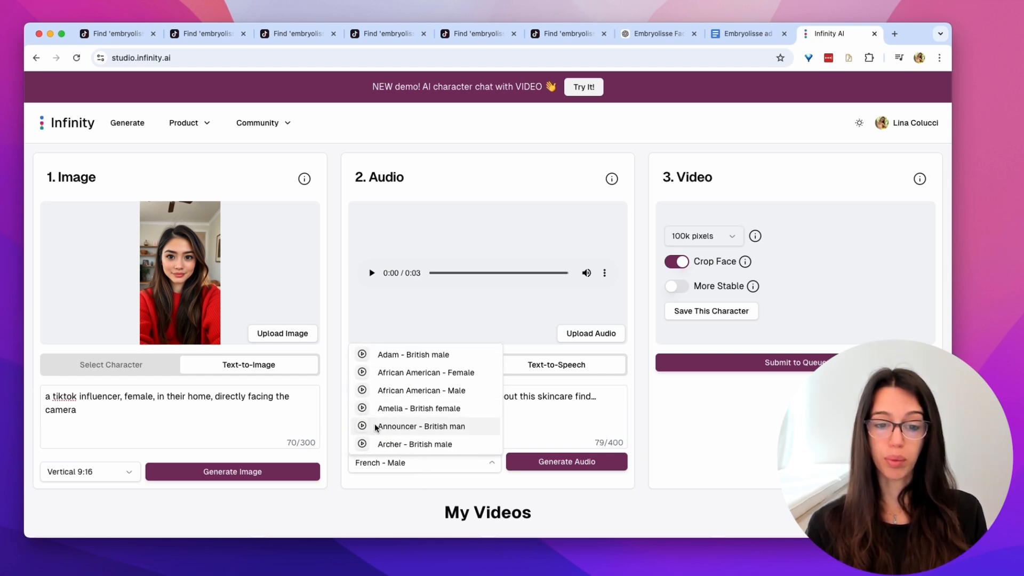
scroll(374, 424, "down", 1)
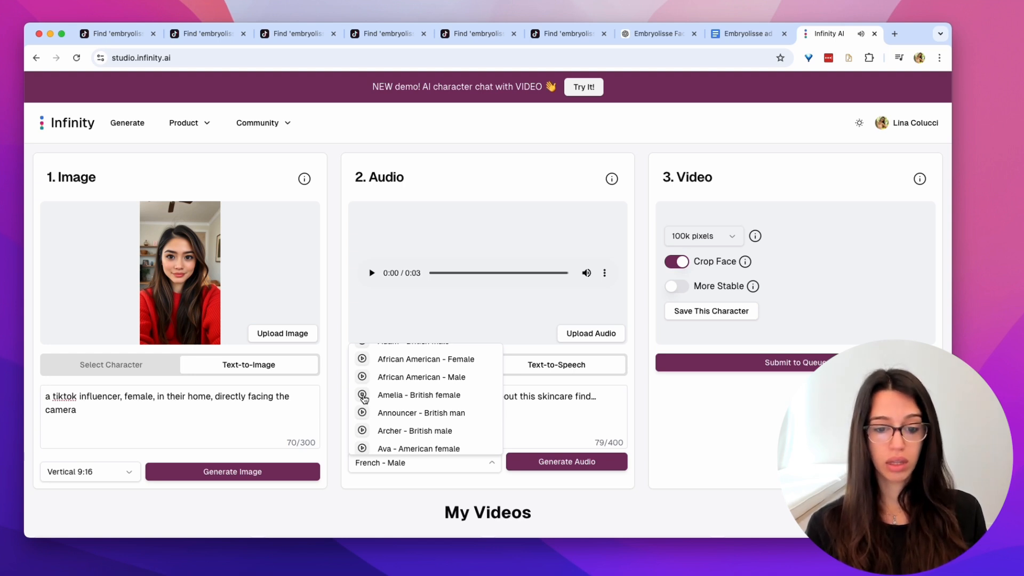
scroll(407, 393, "down", 5)
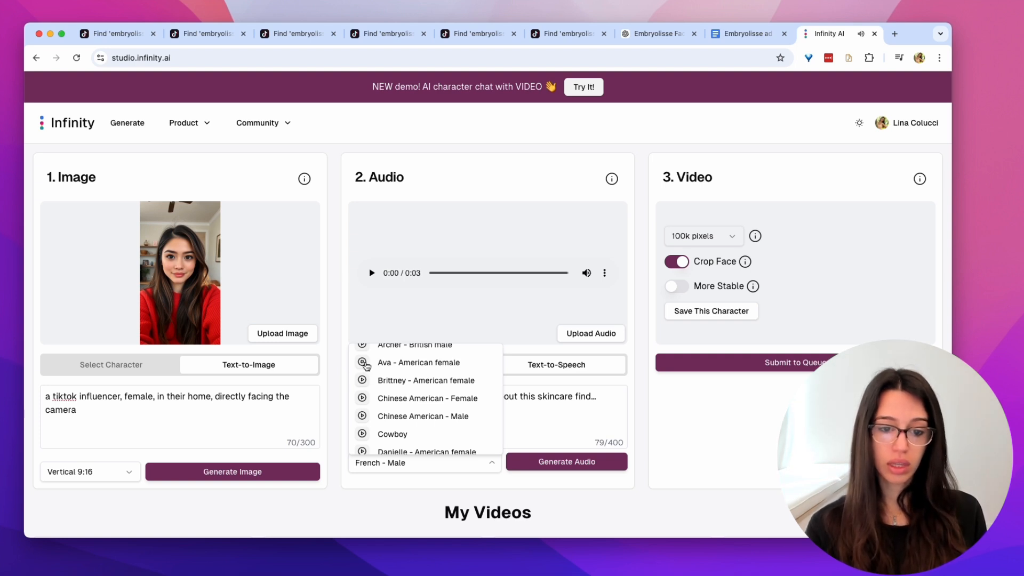
left_click(363, 383)
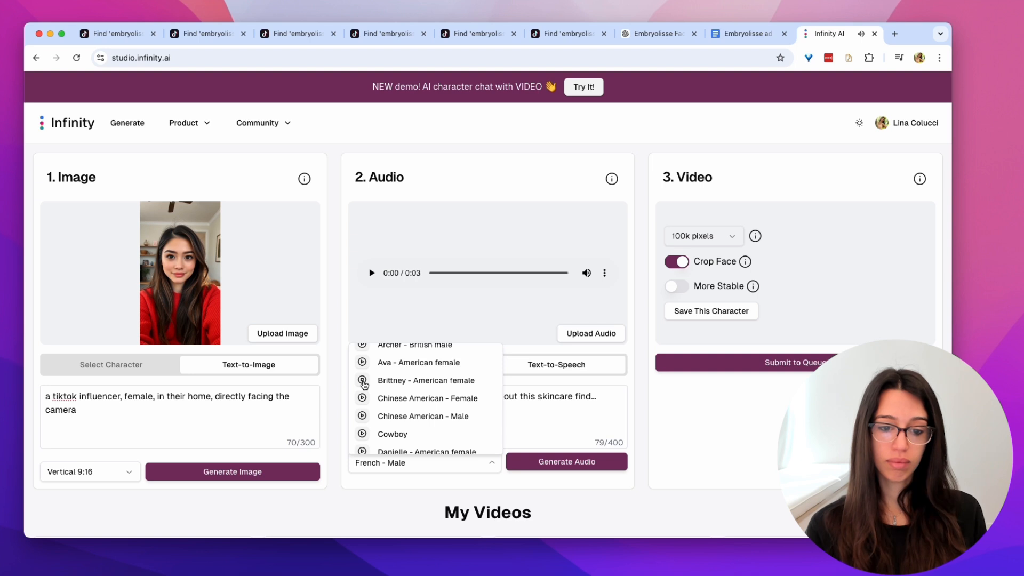
left_click(404, 381)
Generate the dialogue audio, listen to the take, and regenerate it from the same text
left_click(440, 410)
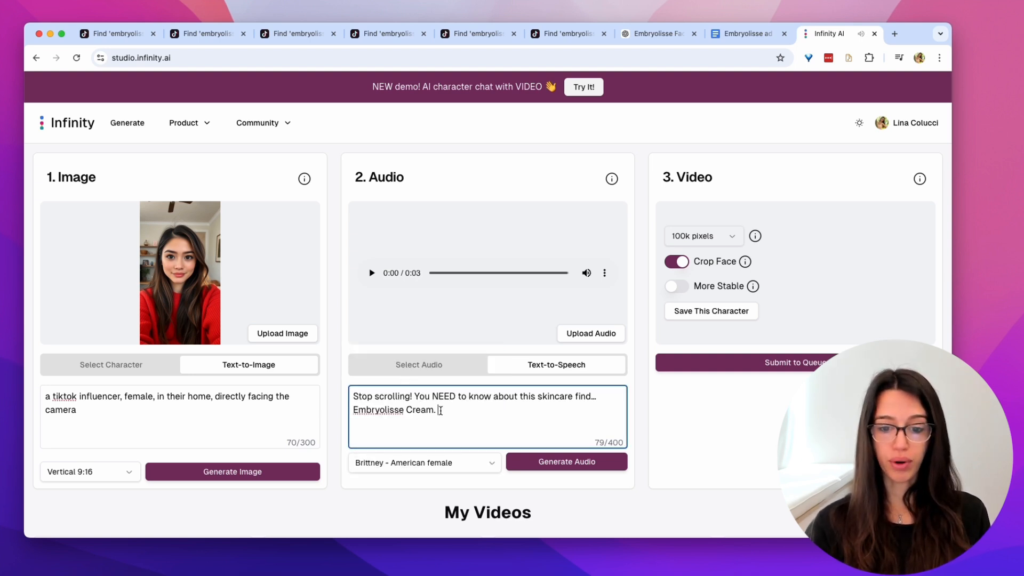
left_click(565, 463)
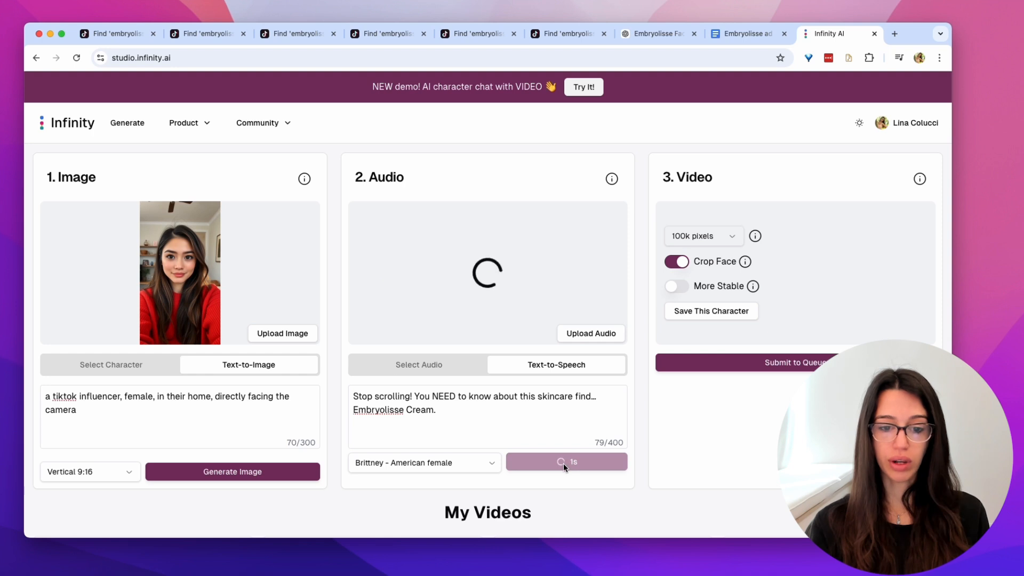
left_click(373, 274)
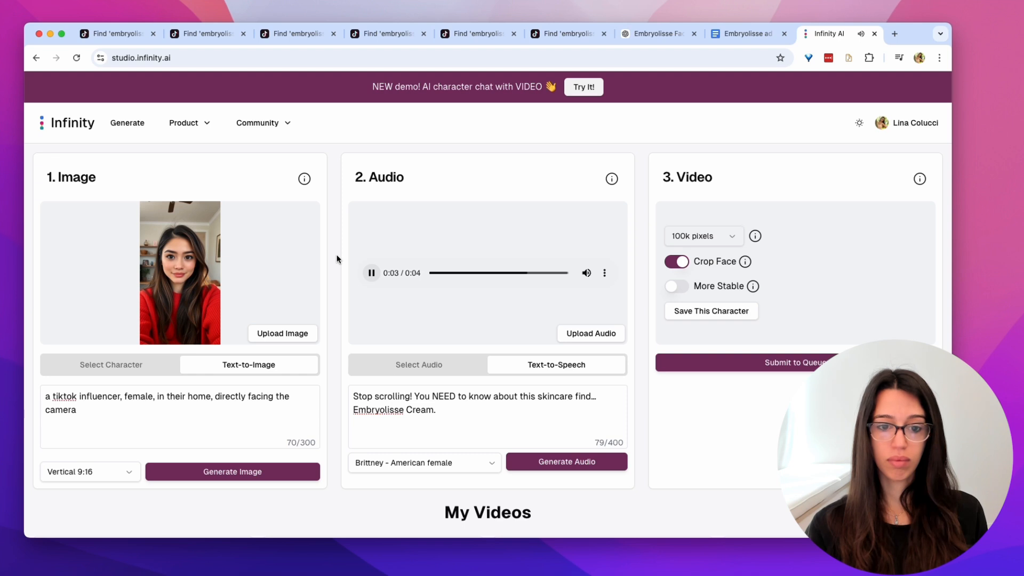
left_click(386, 412)
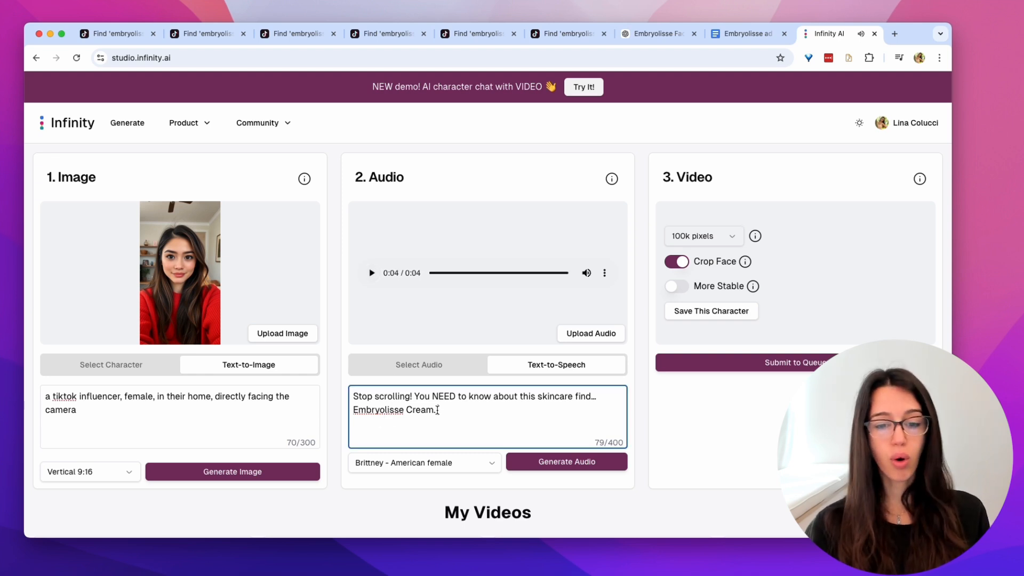
left_click_drag(437, 411, 348, 392)
left_click(406, 414)
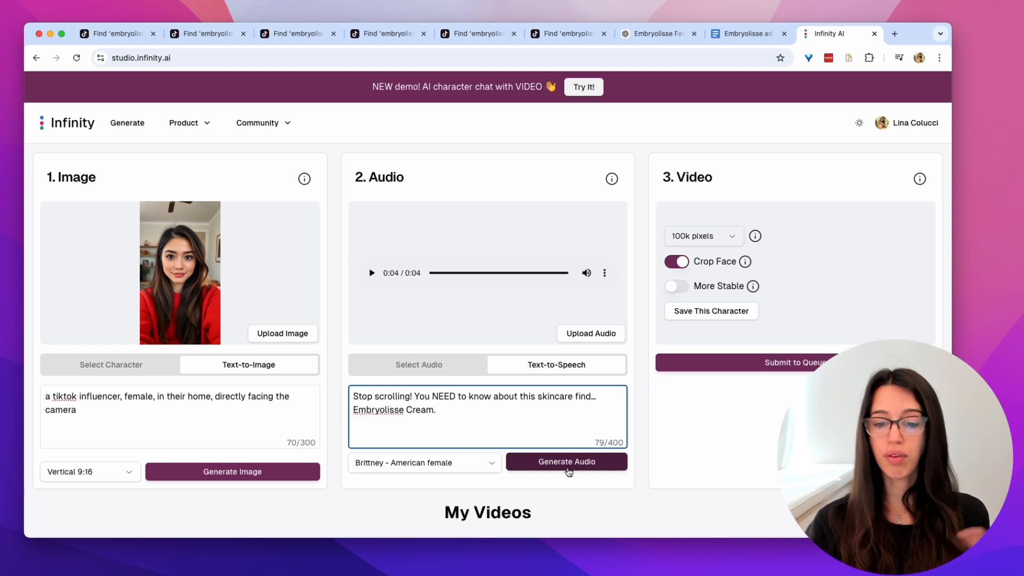
left_click(568, 468)
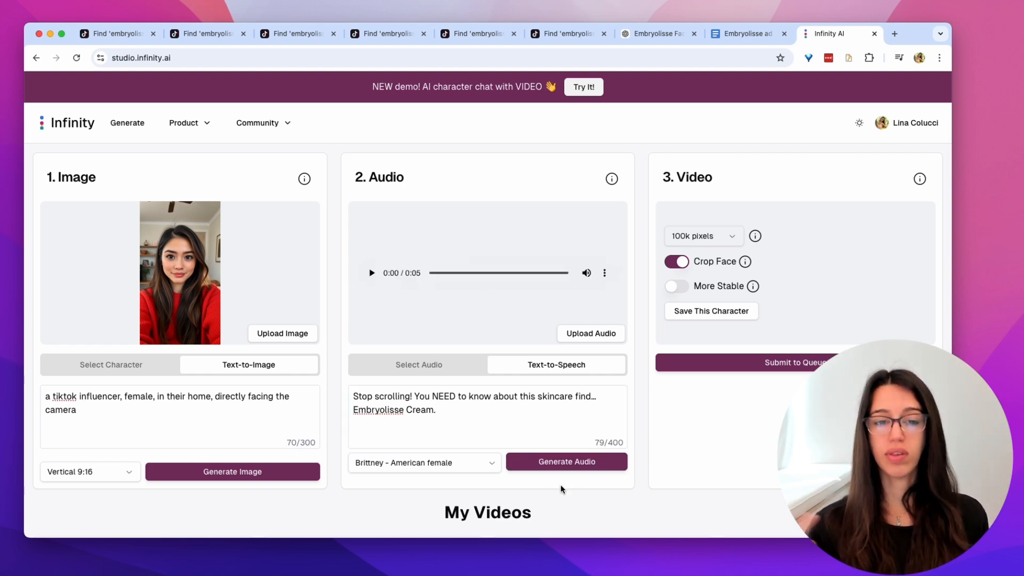
Edit the dialogue to "Stop scrolling!! You NEED to know about this skincare find… - Embryolisse Cream." and play the generated audio
left_click(607, 397)
type("-")
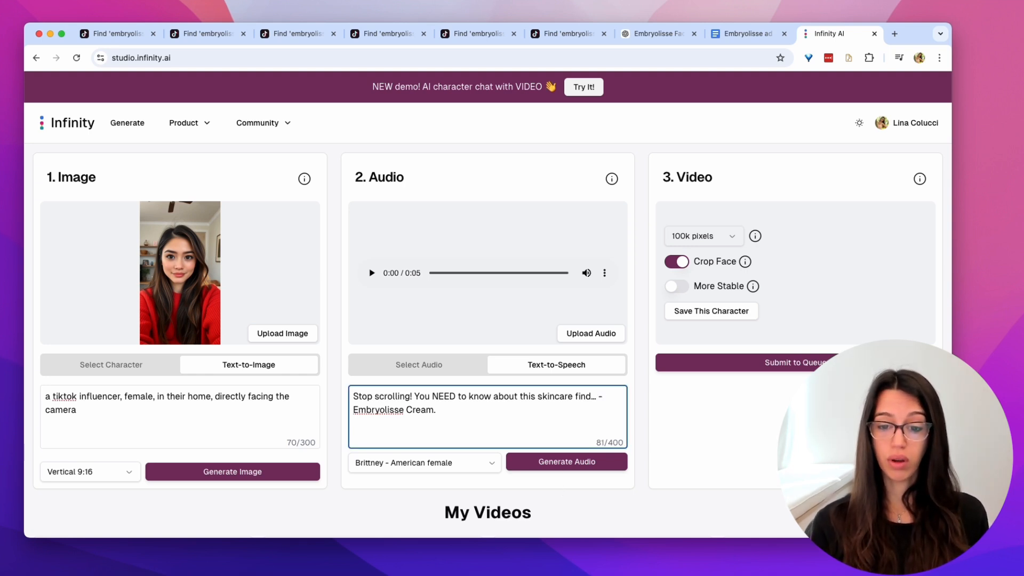
left_click_drag(598, 400, 601, 399)
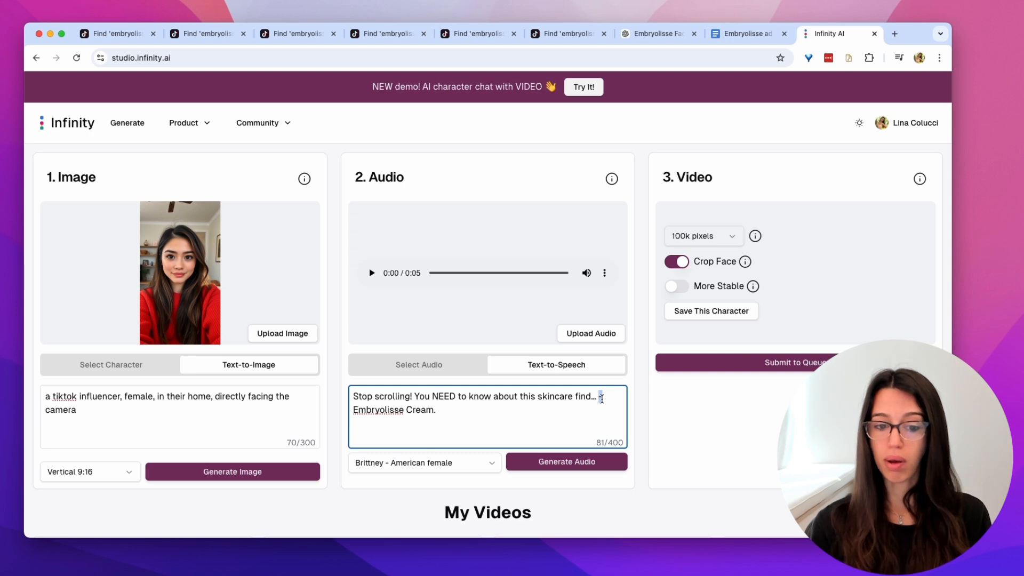
left_click(411, 396)
type("!")
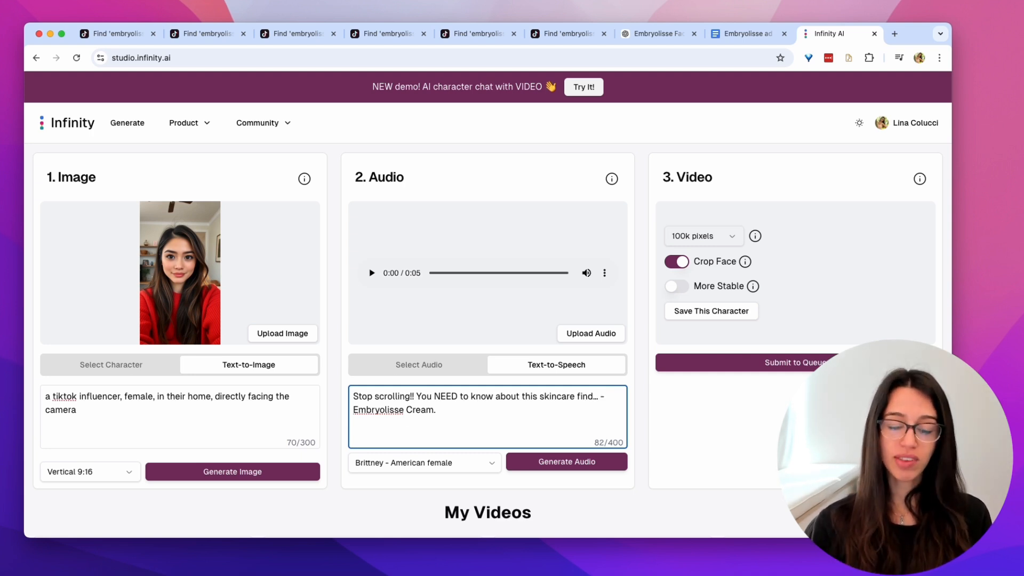
double_click(445, 397)
left_click(444, 416)
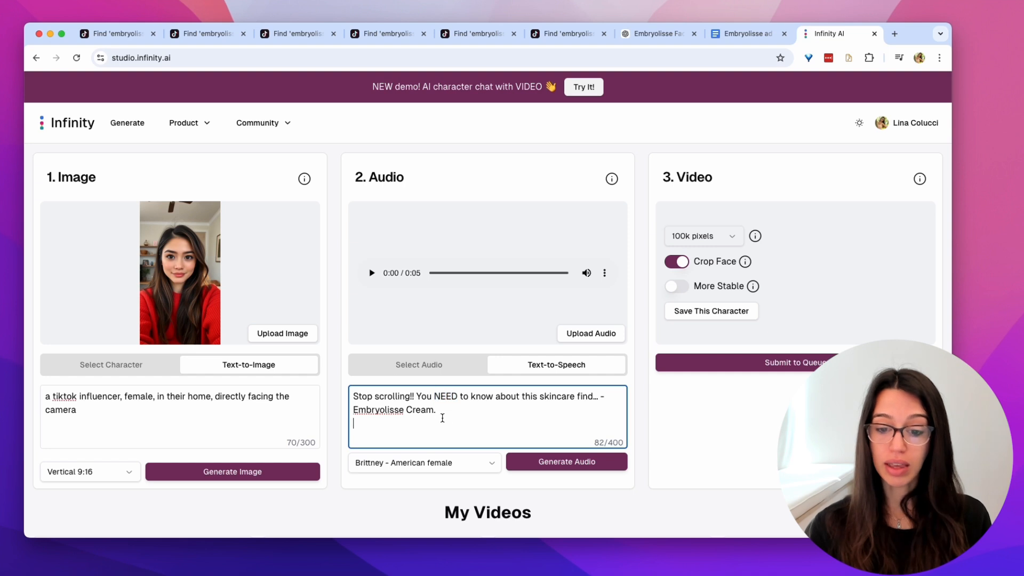
left_click(354, 410)
key("BackSpace")
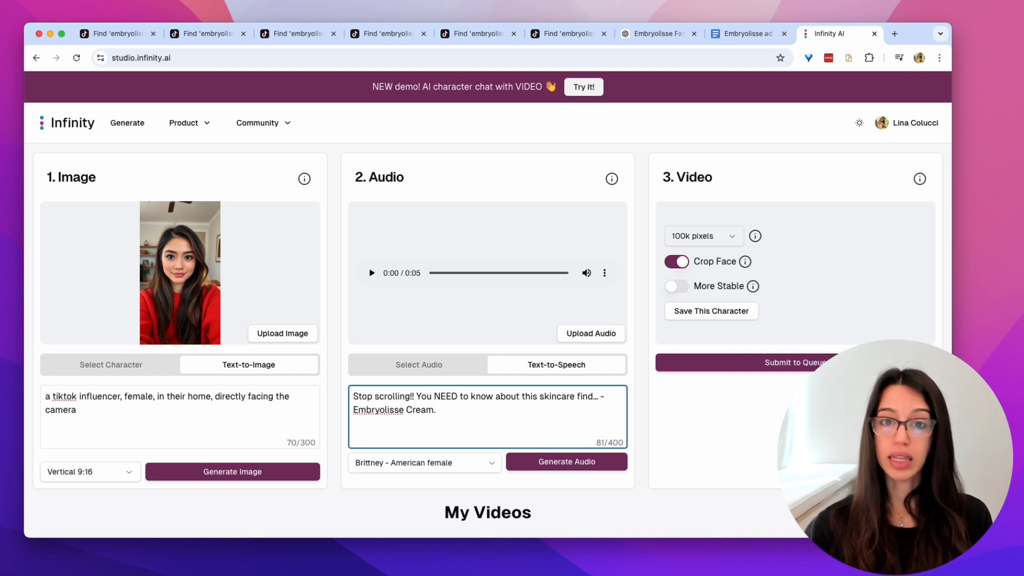
left_click(372, 273)
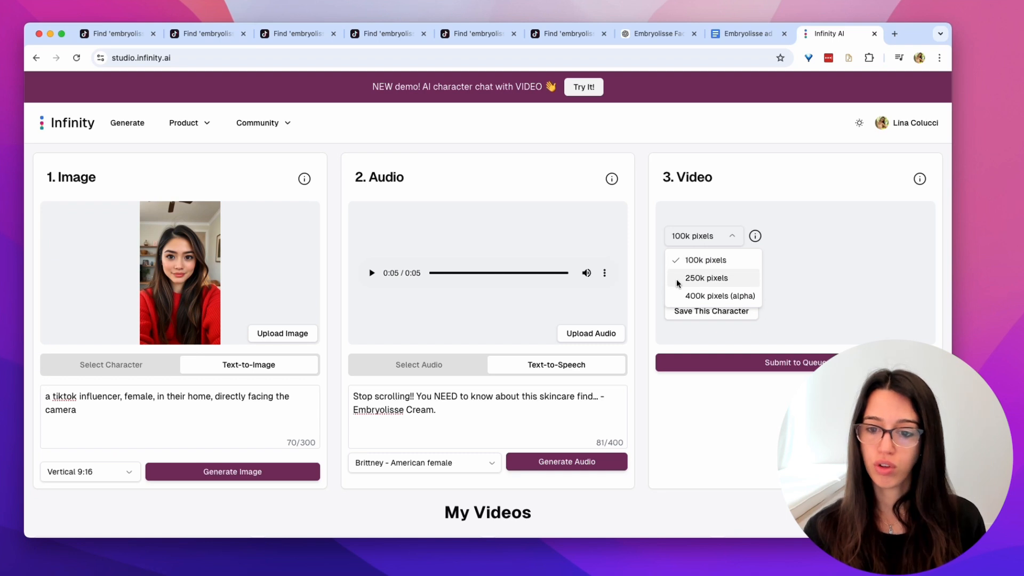
Set the video resolution to 250k pixels, turn off Crop Face, and submit the video to the queue
left_click(682, 282)
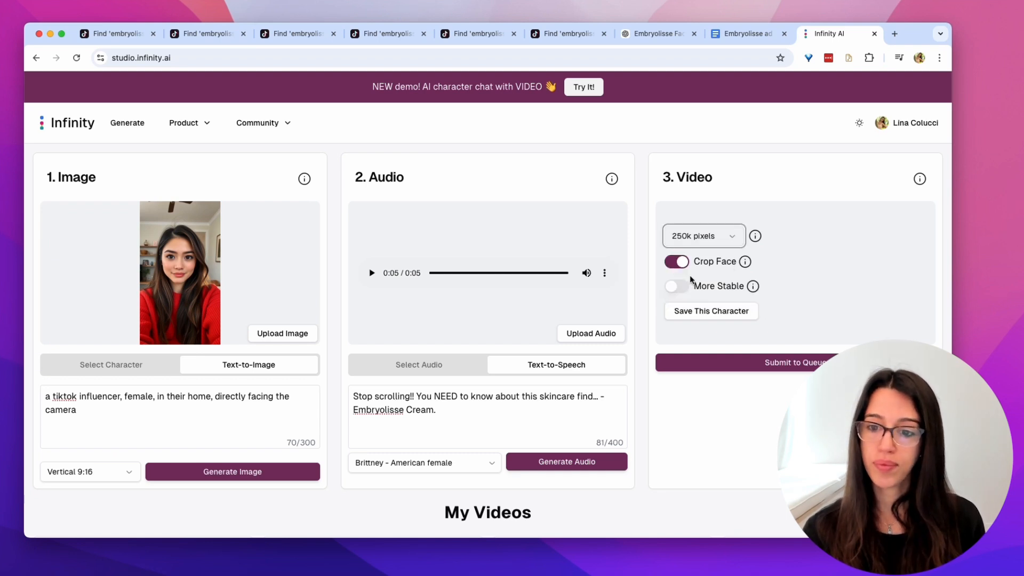
left_click(682, 262)
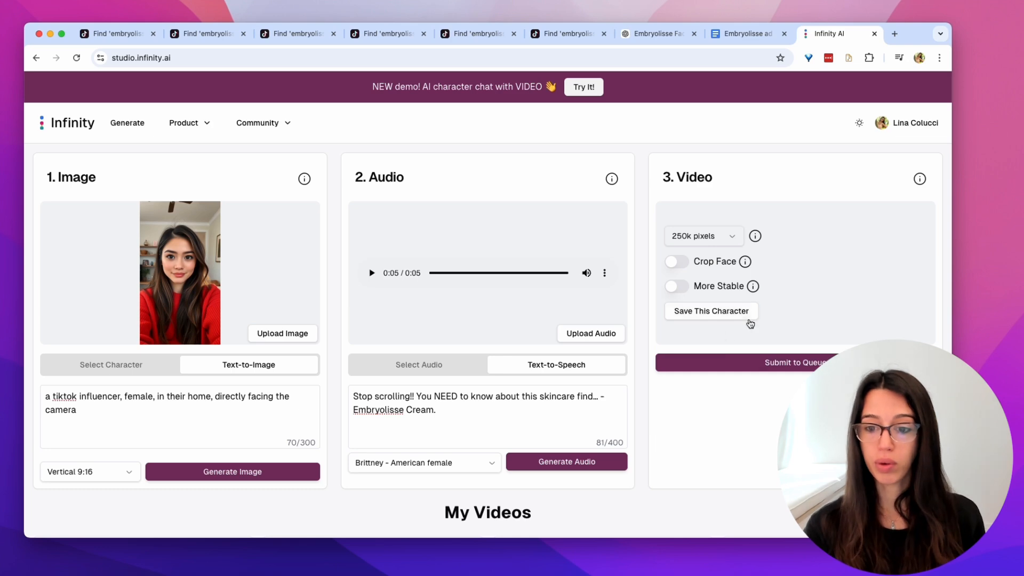
left_click(736, 368)
scroll(639, 305, "down", 5)
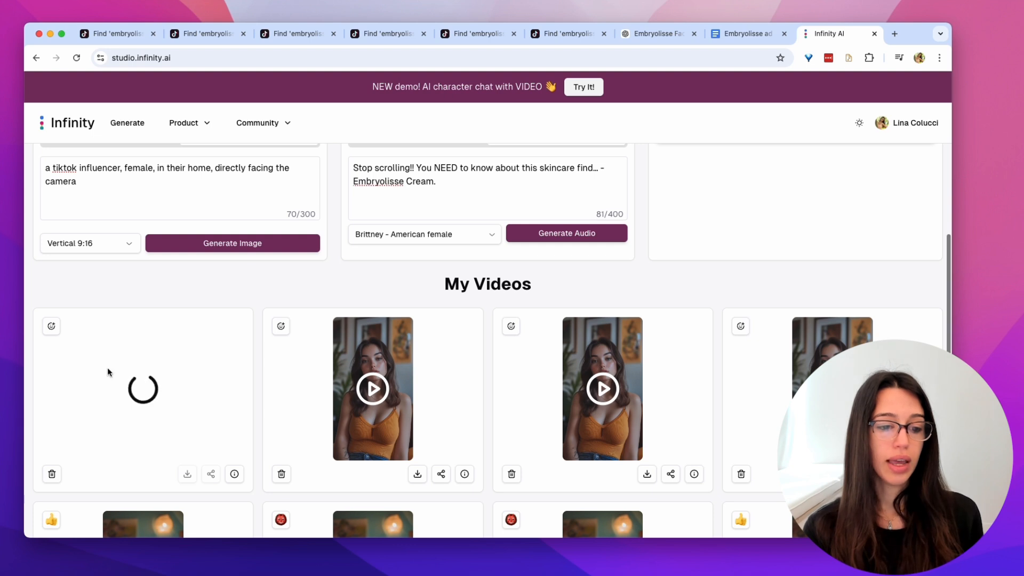
Regenerate the character image from the same prompt and submit a second video to the queue
scroll(187, 423, "up", 5)
left_click(189, 423)
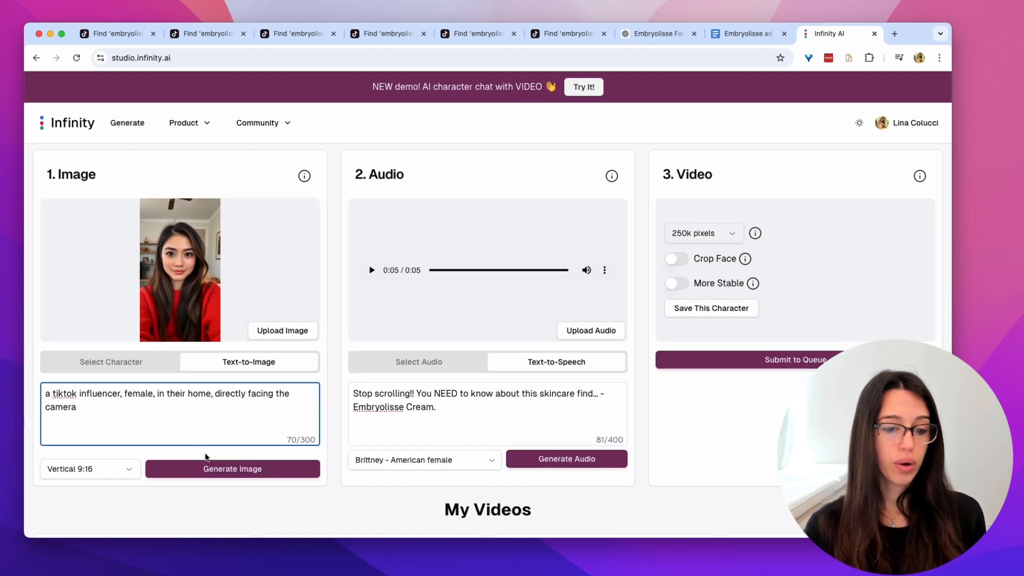
left_click(216, 477)
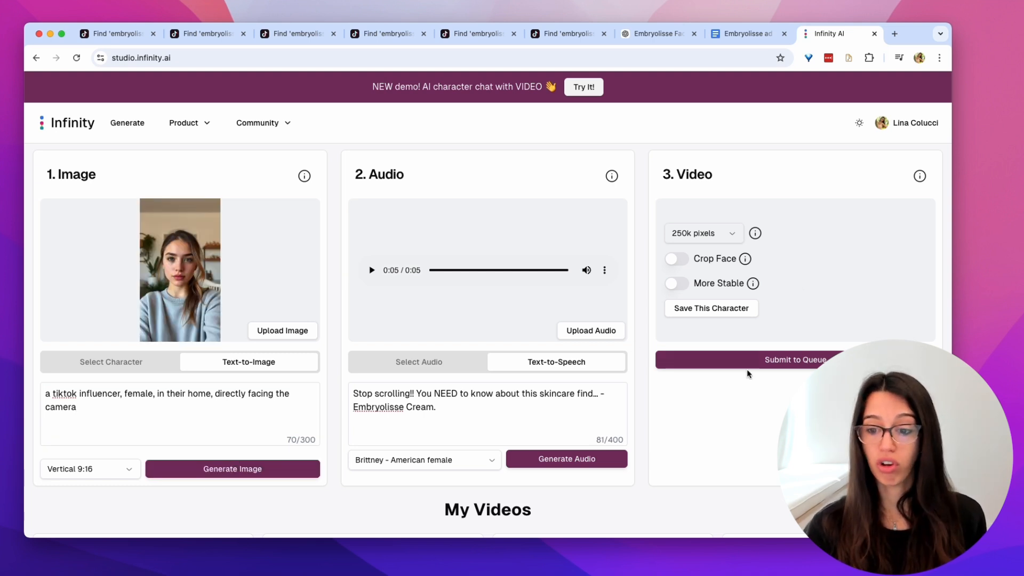
left_click(767, 364)
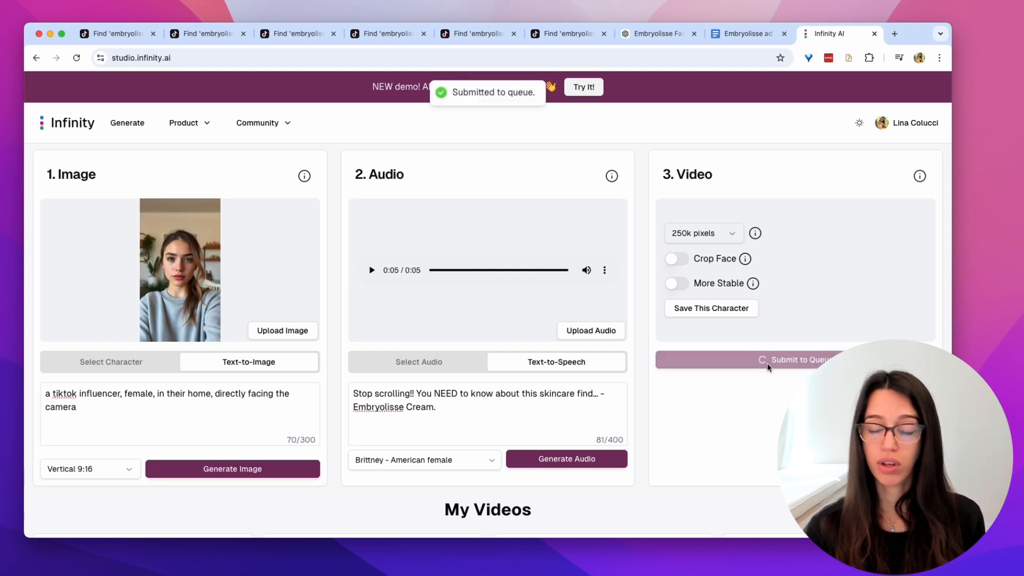
Regenerate the character image several more times from the unchanged prompt
left_click(206, 467)
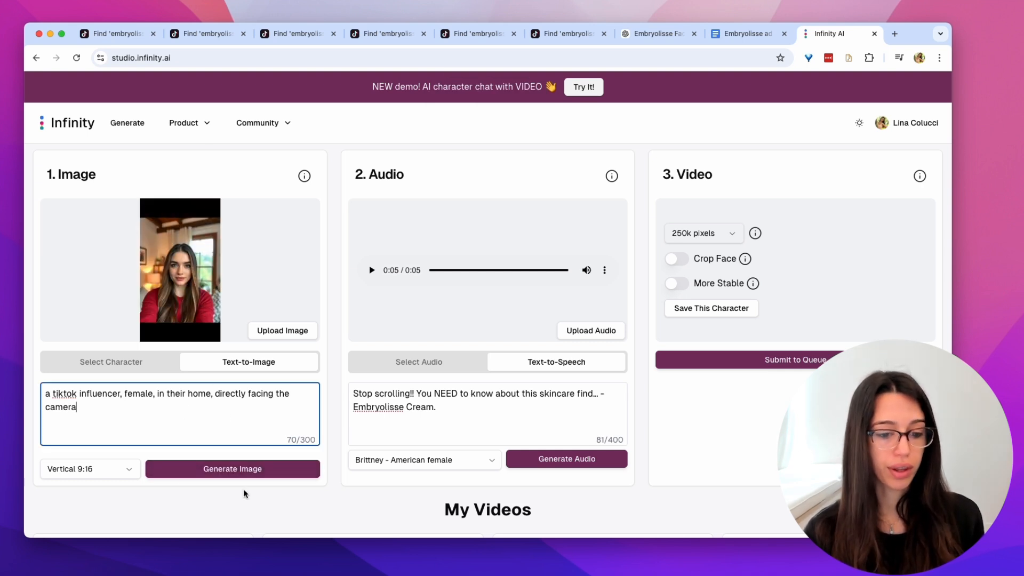
left_click(243, 473)
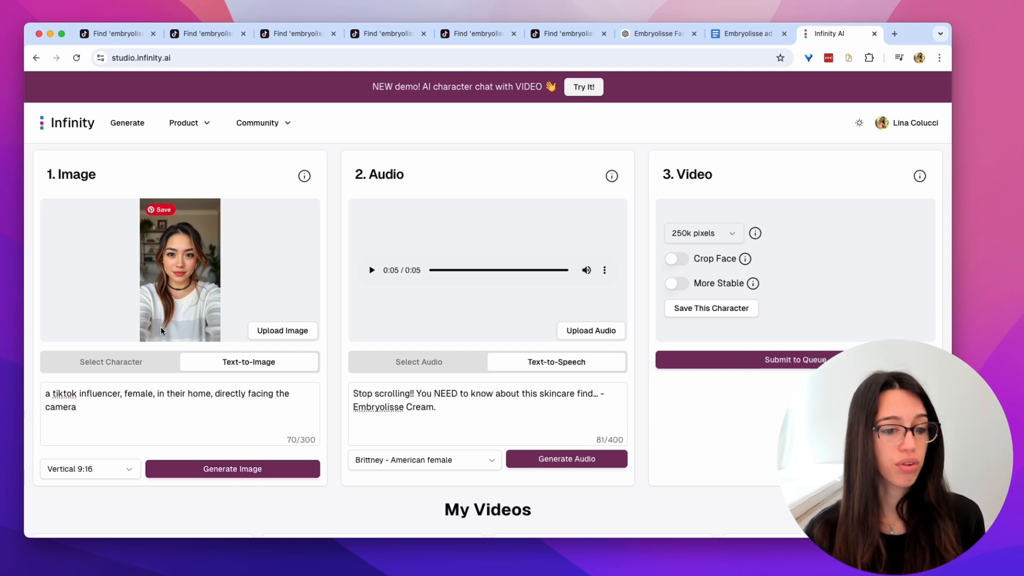
left_click(193, 465)
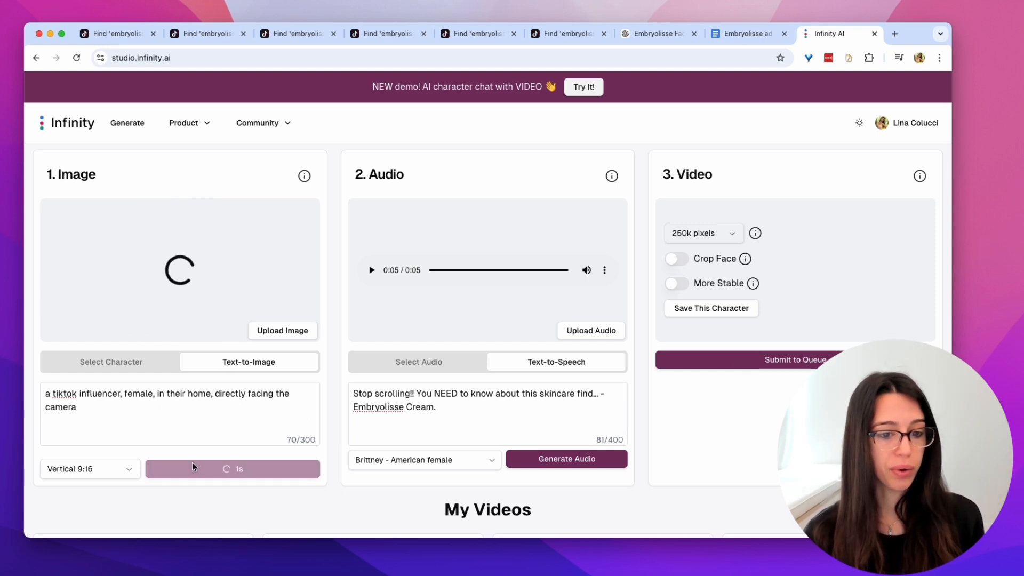
Add ", arms to the side" to the end of the image prompt and regenerate the image
left_click(94, 410)
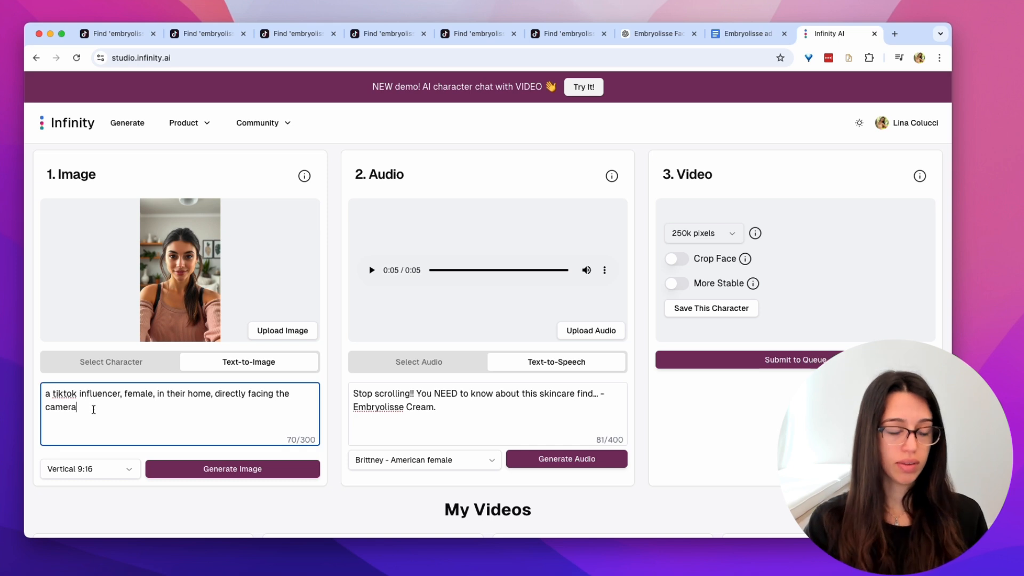
type(", arms to the side")
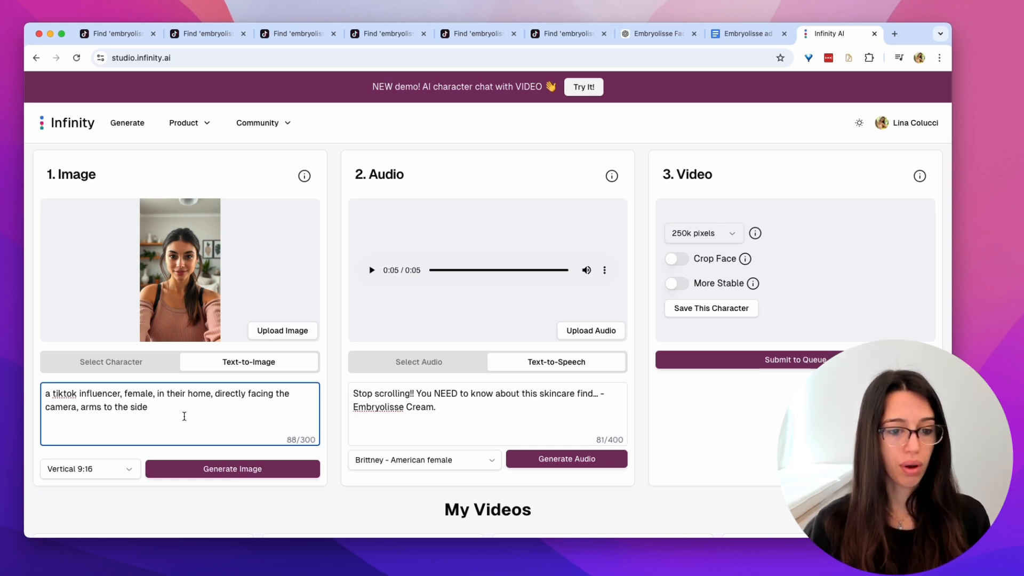
left_click(190, 469)
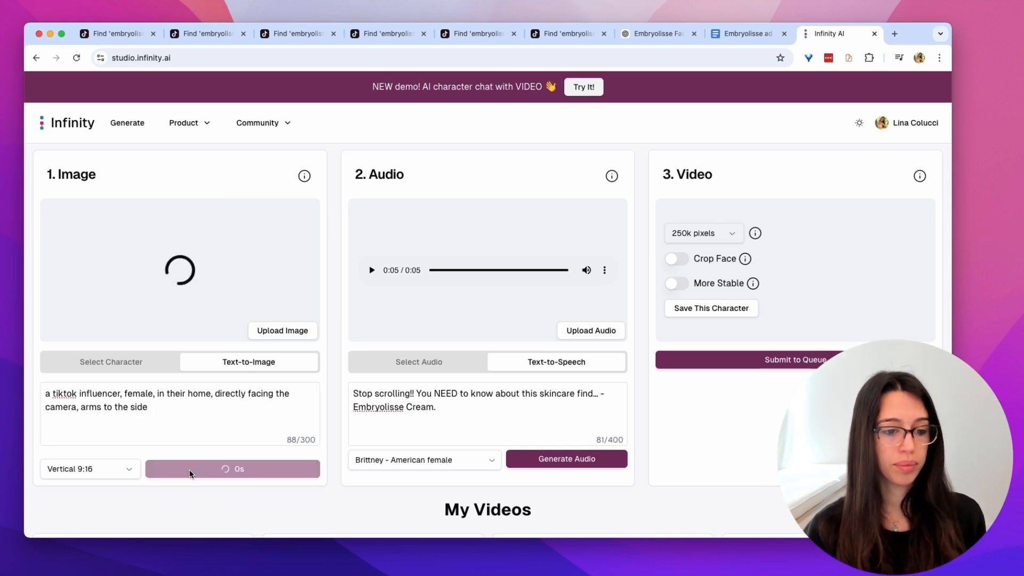
End the image prompt with ", arms down", regenerate the character image, and submit its video to the queue
left_click_drag(148, 407, 78, 408)
type("arms down")
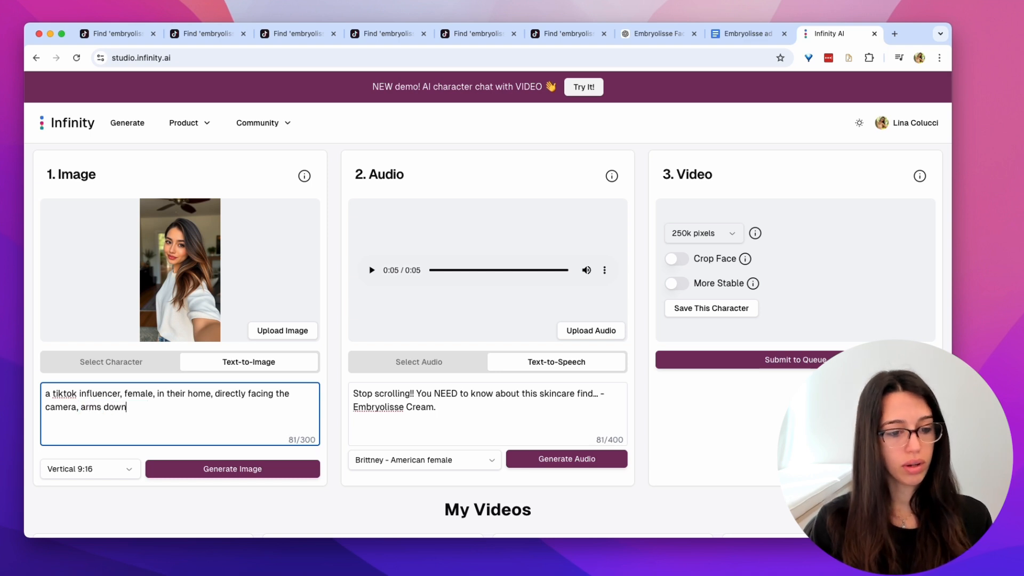
left_click(176, 471)
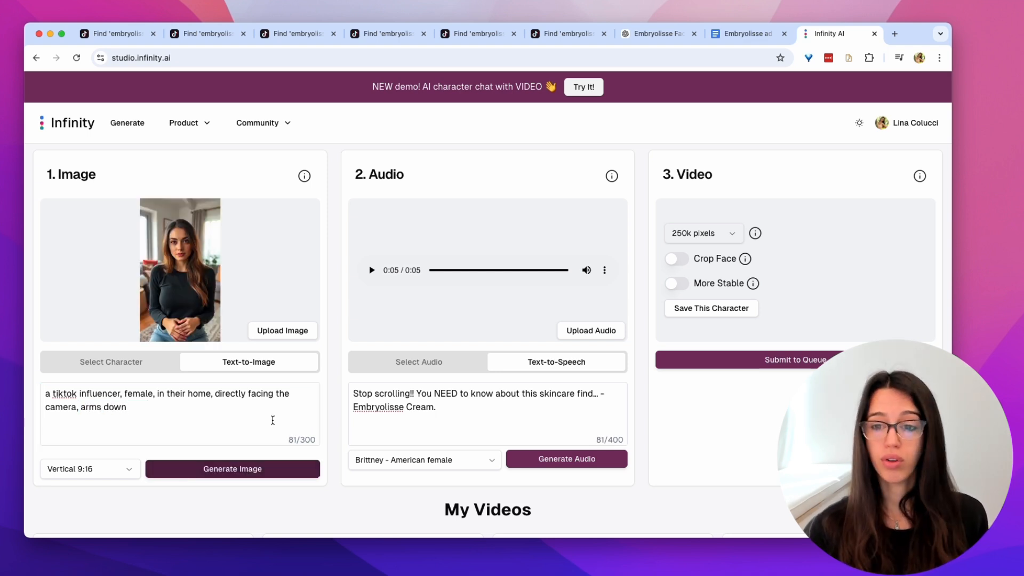
left_click(734, 357)
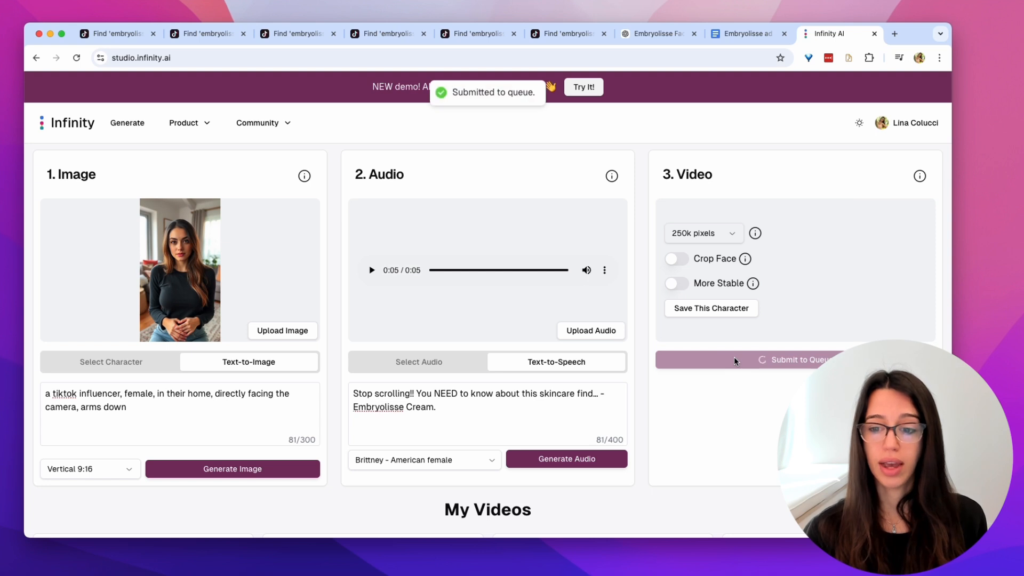
Play the generated video of the influencer in the red sweater under My Videos
scroll(635, 320, "down", 4)
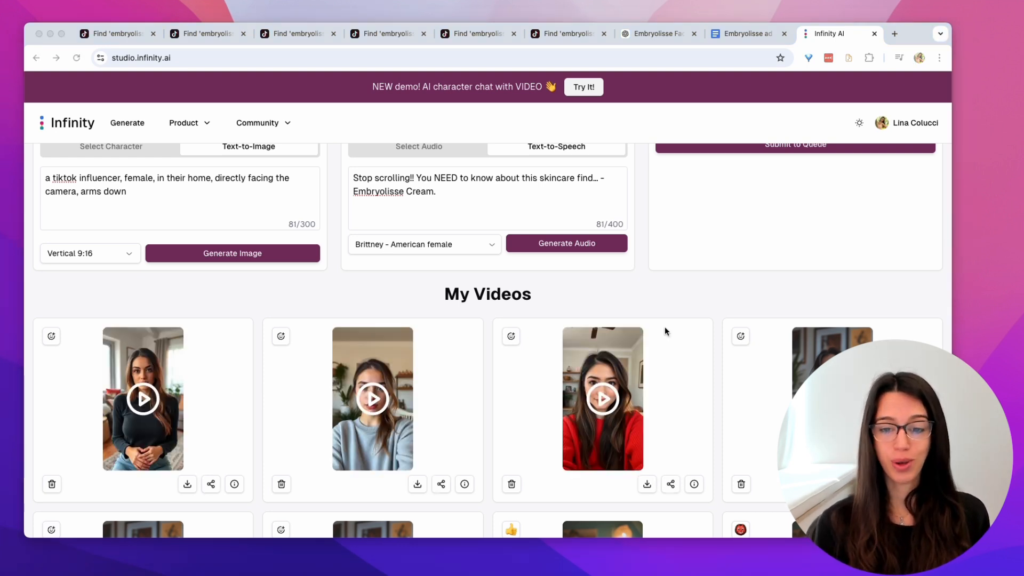
scroll(664, 295, "down", 1)
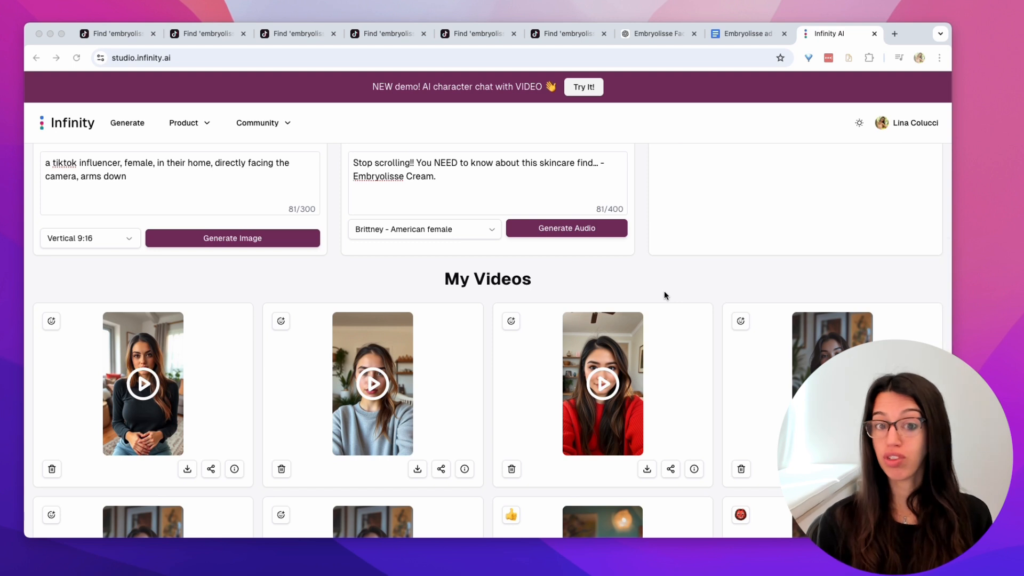
left_click(603, 383)
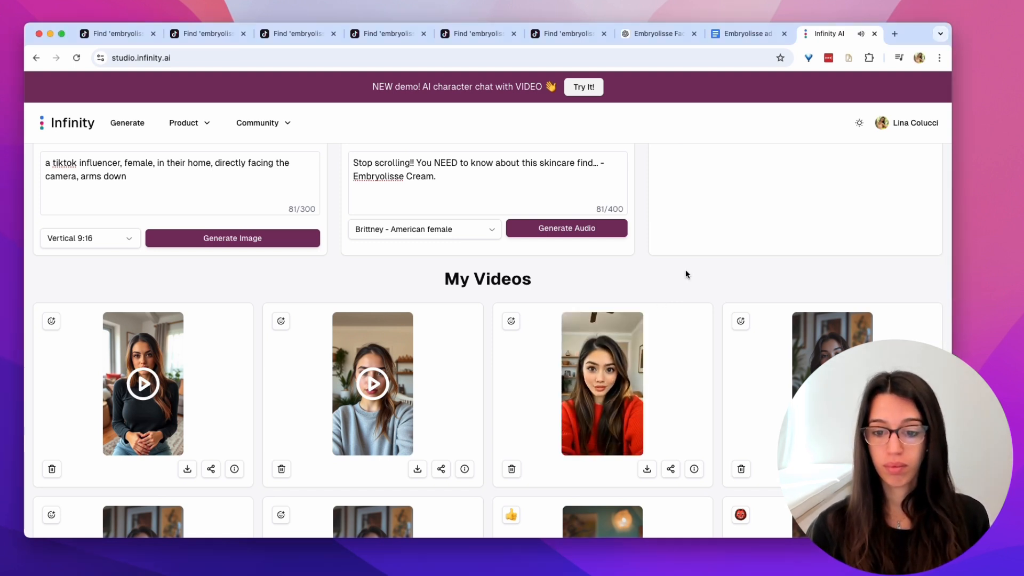
Play the generated videos of the influencers in the gray sweater and the black top under My Videos
scroll(685, 270, "down", 5)
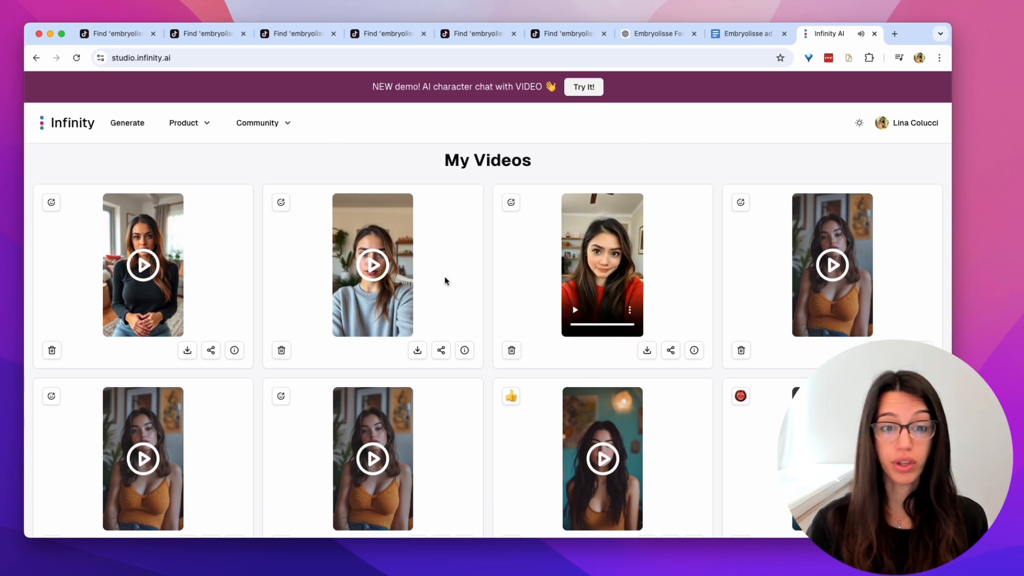
left_click(382, 270)
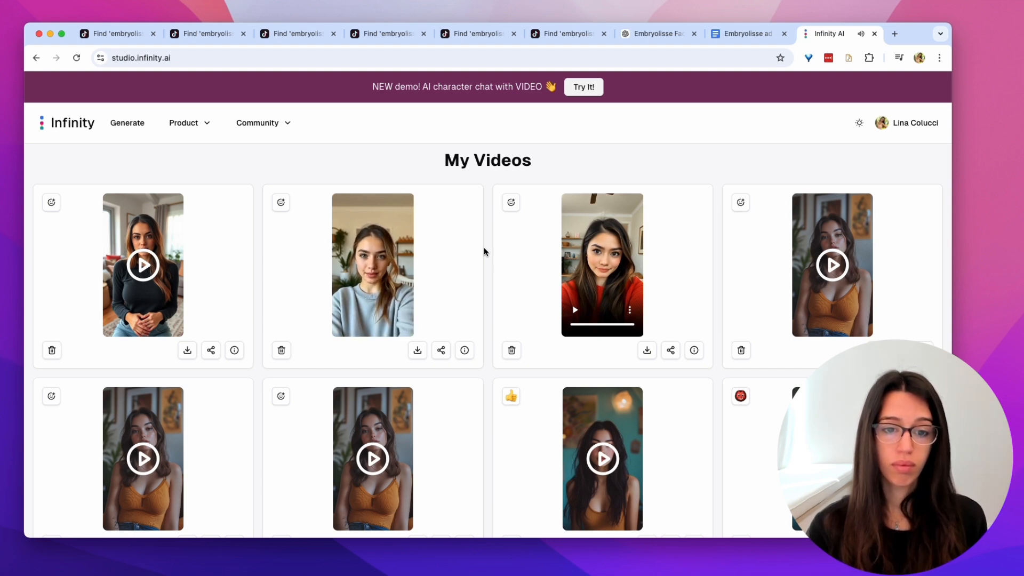
left_click(168, 266)
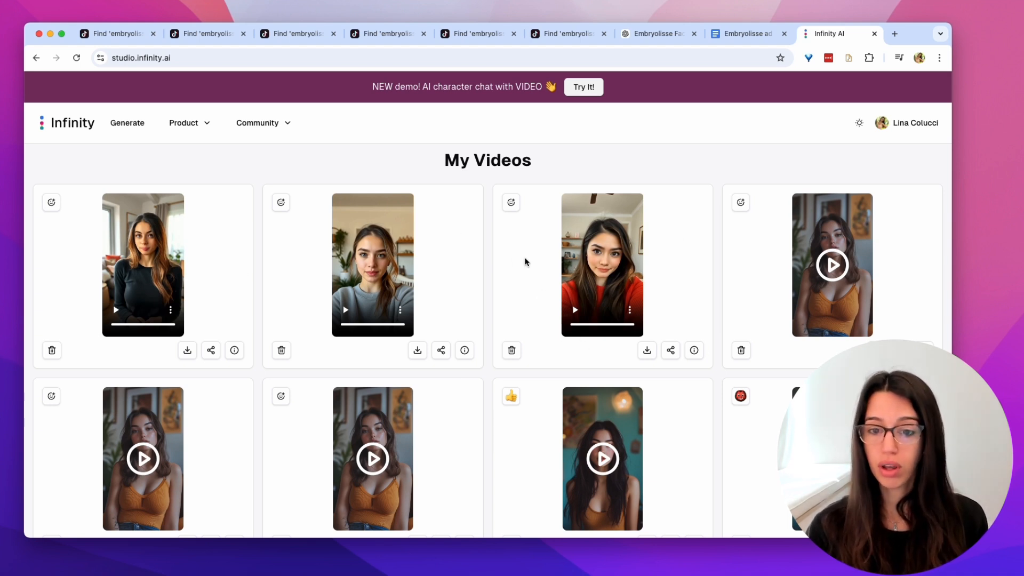
Copy the settings of the red-sweater influencer's video back to the editor
left_click(694, 350)
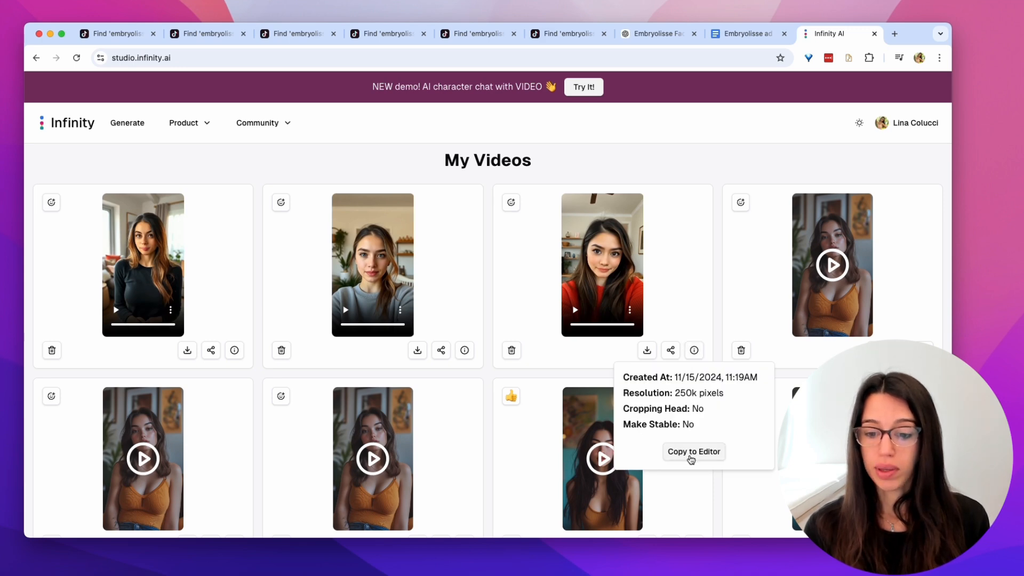
left_click(697, 454)
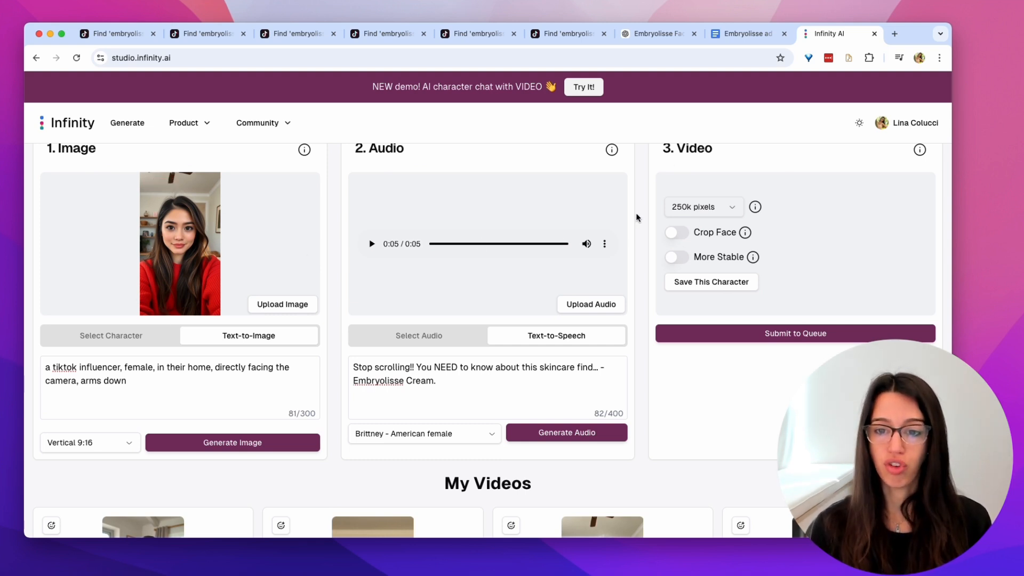
scroll(638, 217, "up", 1)
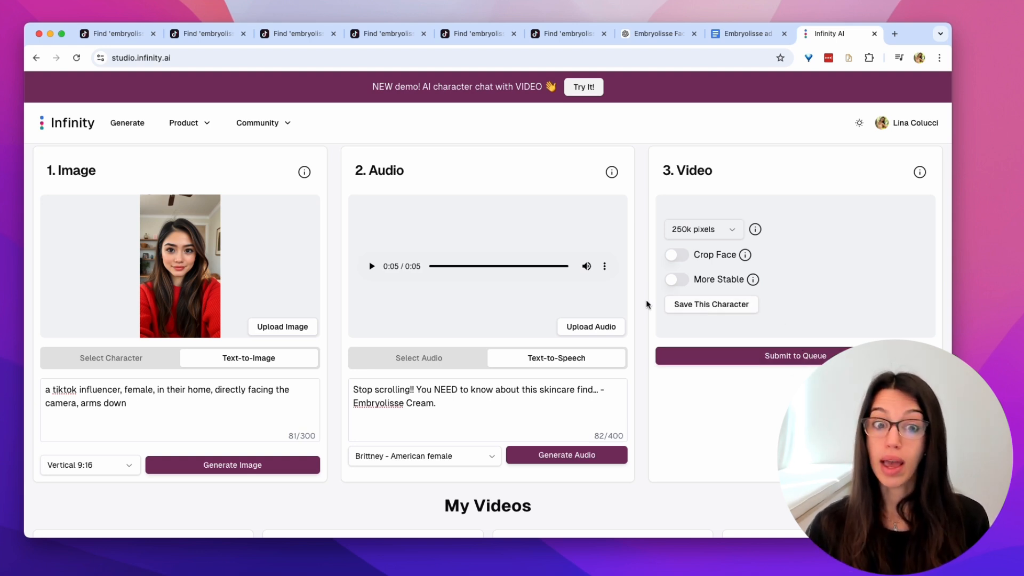
scroll(642, 300, "up", 1)
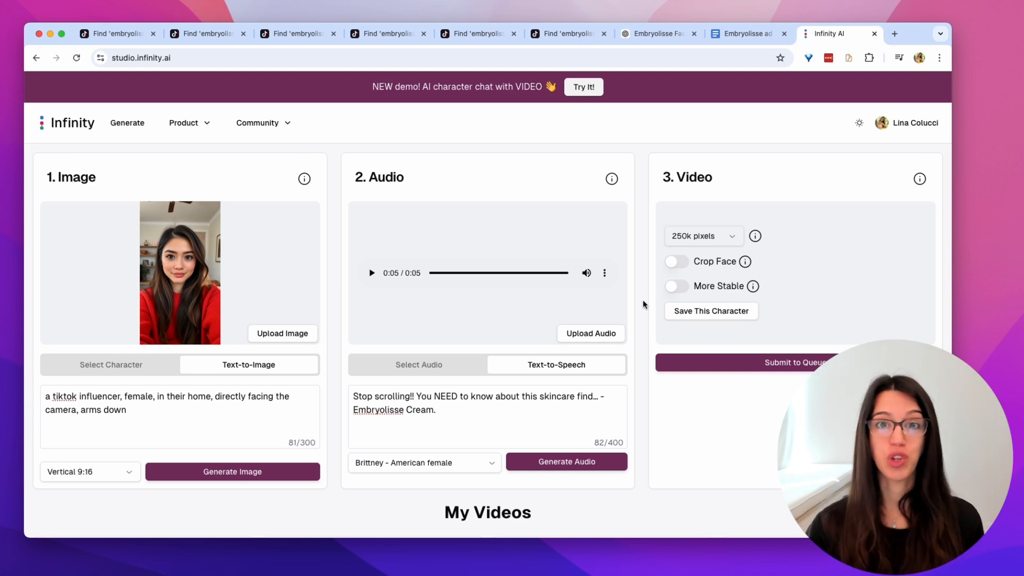
Copy the paragraph starting "I know I know… you've seen this cream" from the Embryolisse ad script in Google Docs
left_click(715, 29)
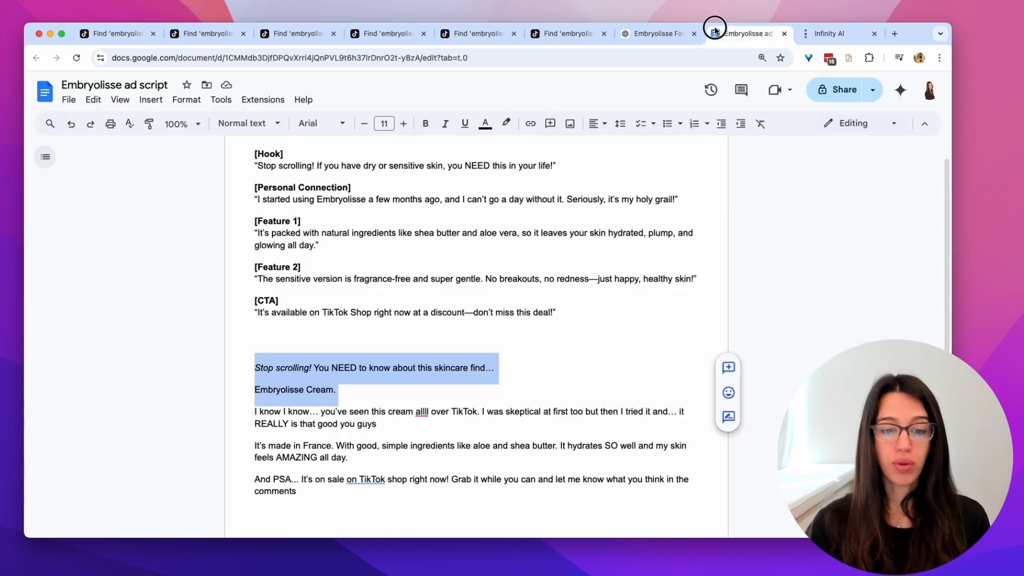
left_click(292, 367)
left_click_drag(336, 389, 249, 370)
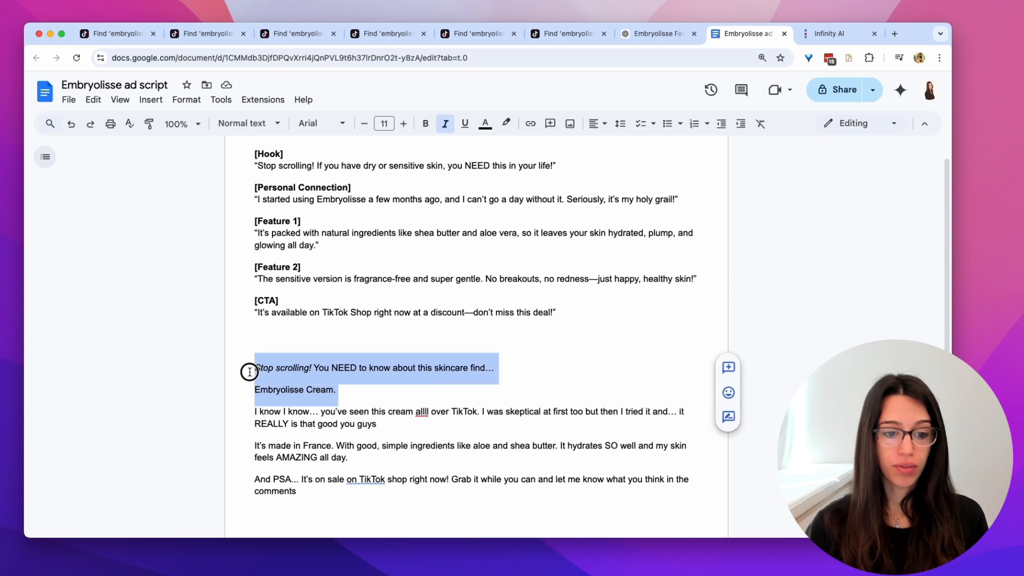
scroll(249, 373, "down", 2)
triple_click(296, 380)
key("super+c")
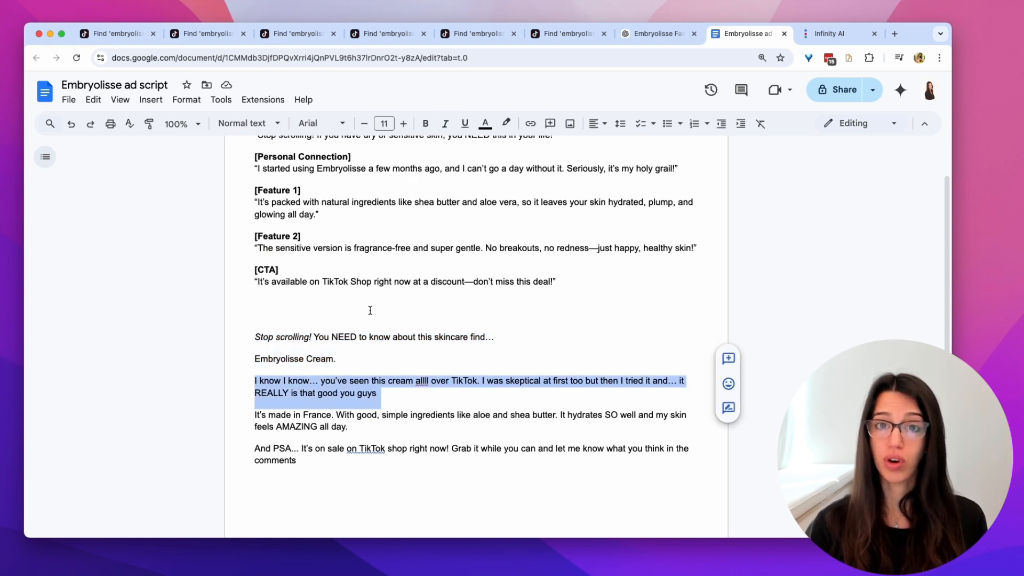
In Infinity AI, replace the speech text with the copied paragraph, generate the audio, and submit the video to the queue
left_click(820, 32)
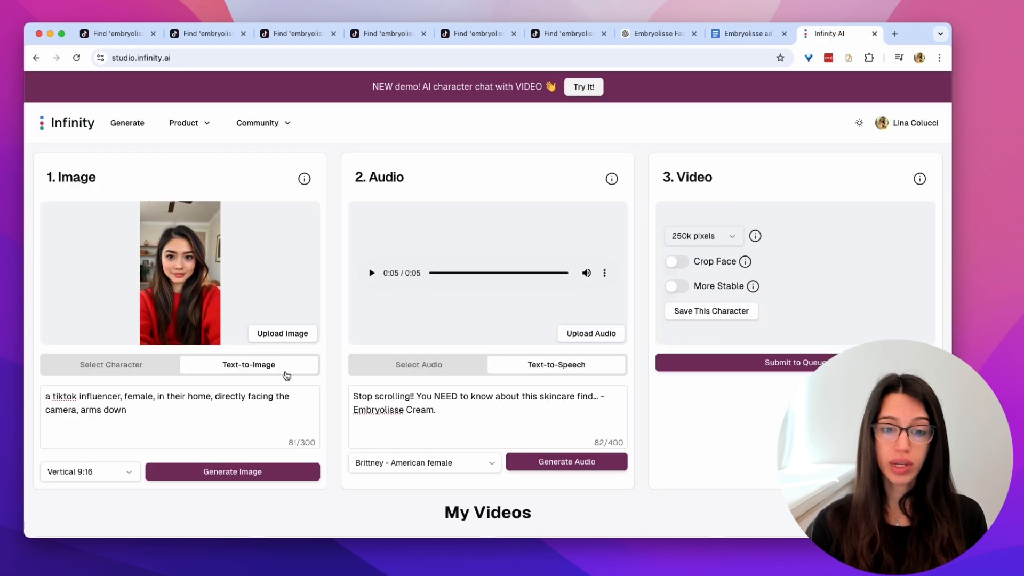
left_click(461, 420)
key("super+a")
key("super+v")
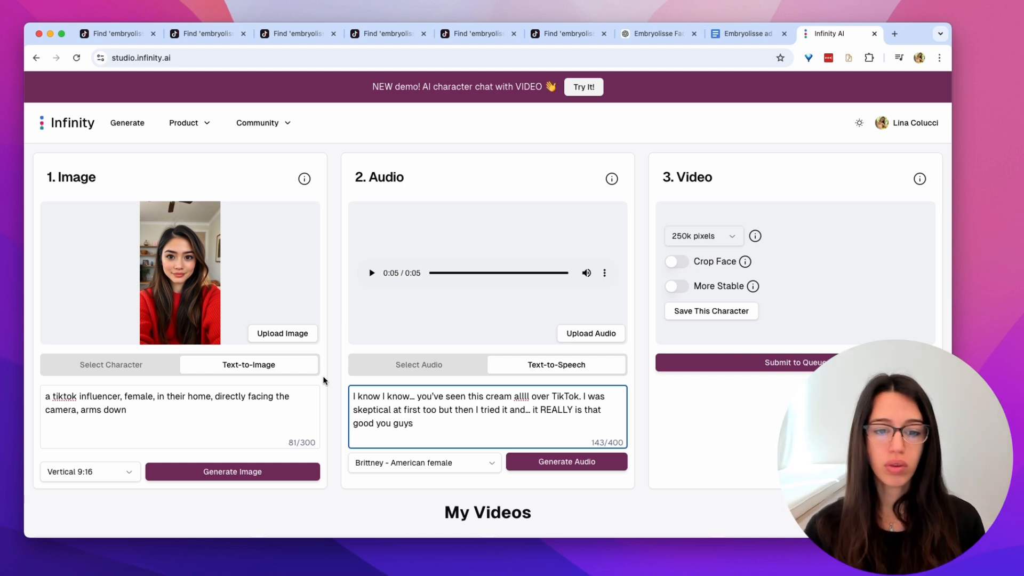
left_click(547, 464)
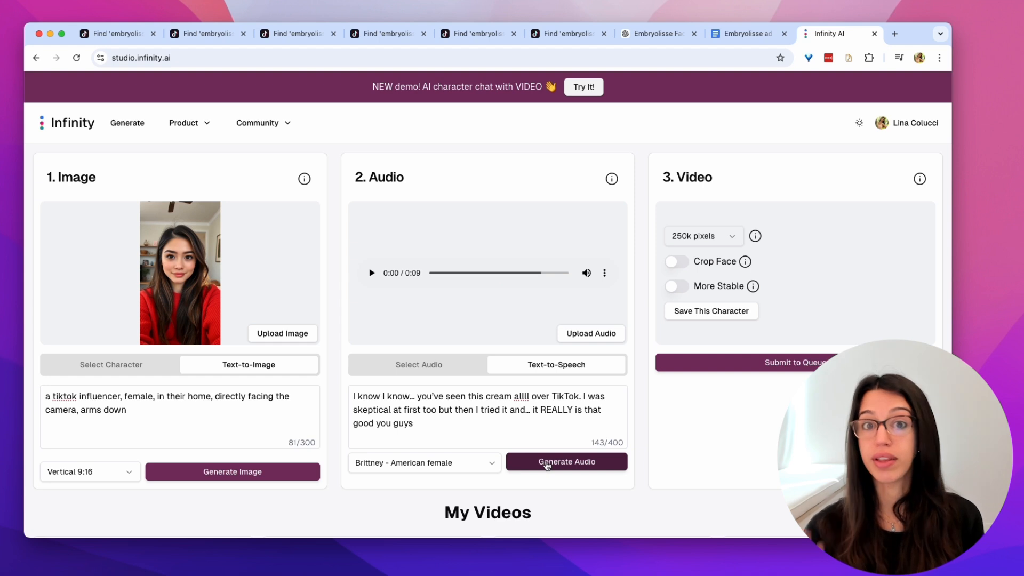
left_click(760, 362)
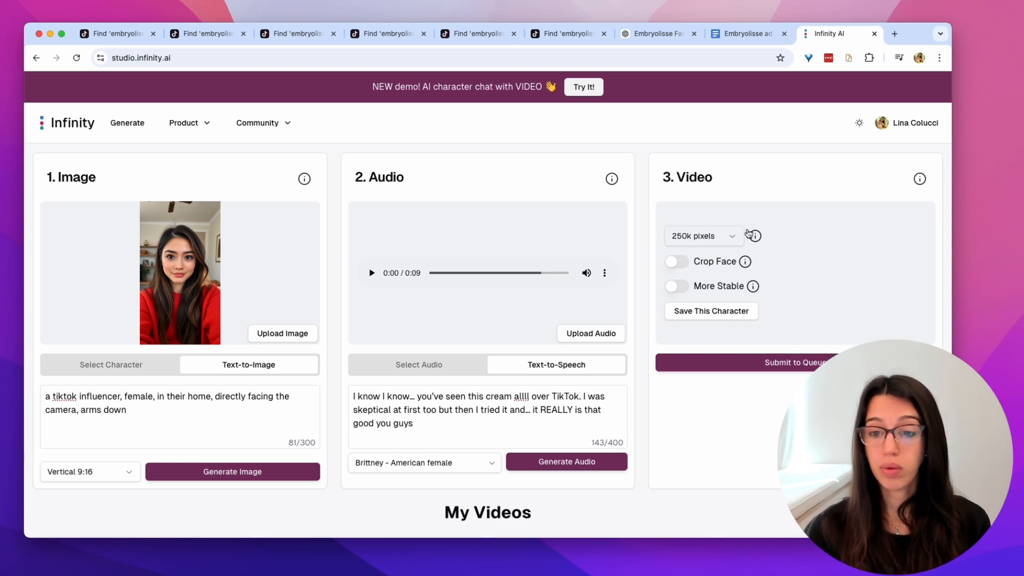
Try the 400k pixels (alpha) resolution and the More Stable option, restoring 250k pixels and turning More Stable off
left_click(730, 237)
left_click(698, 309)
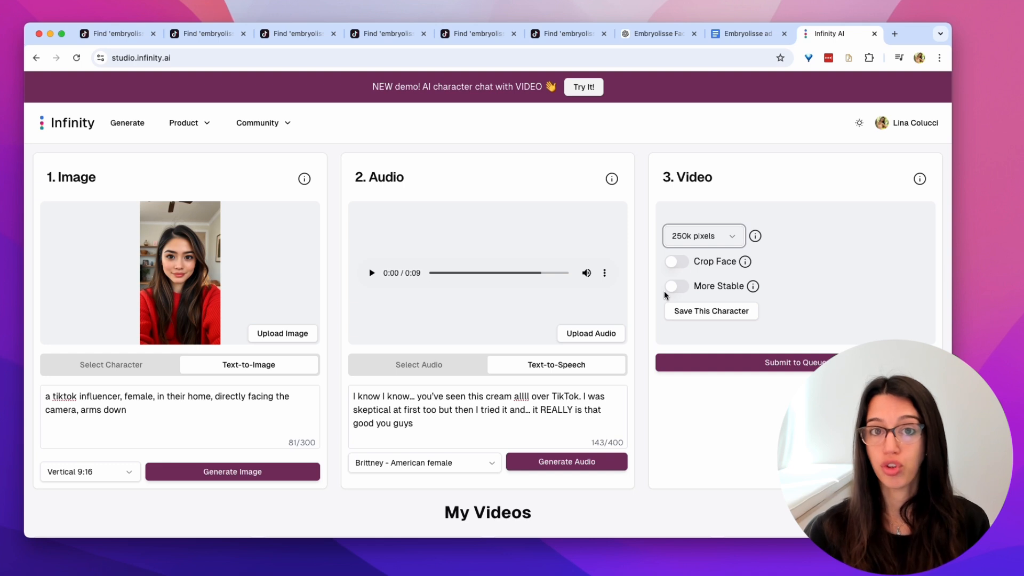
left_click(678, 238)
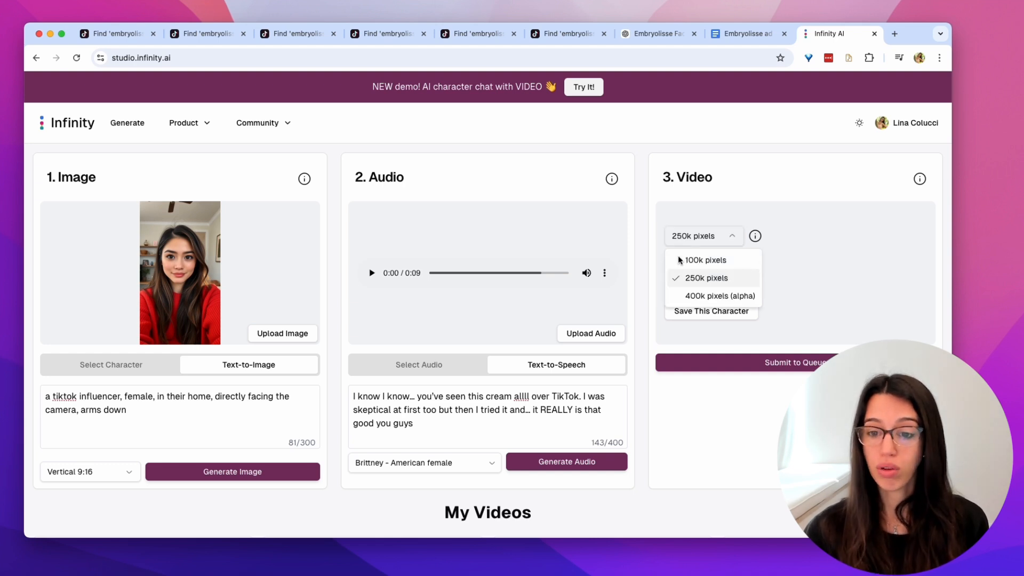
left_click(683, 293)
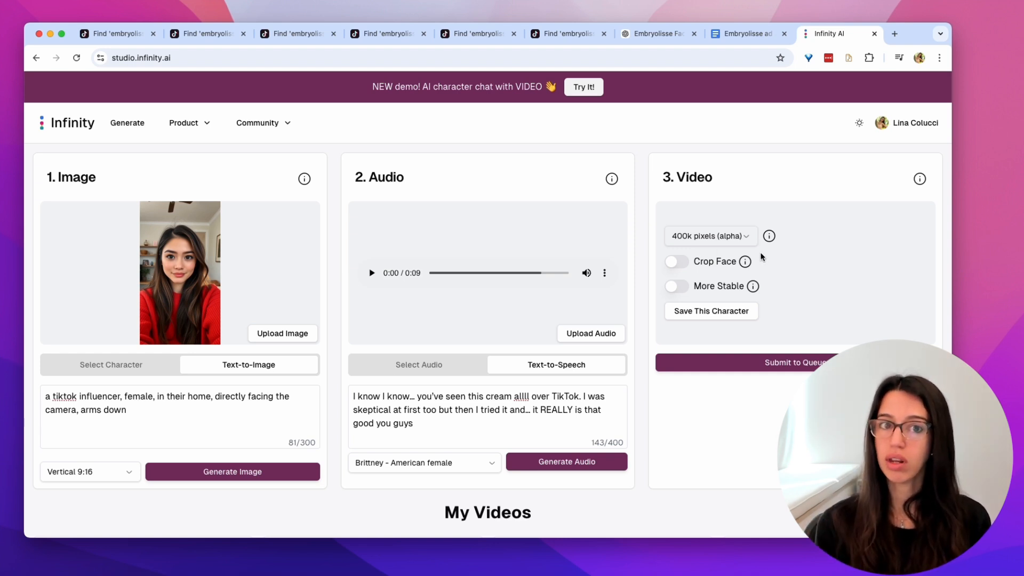
left_click(679, 244)
left_click(683, 278)
left_click(678, 286)
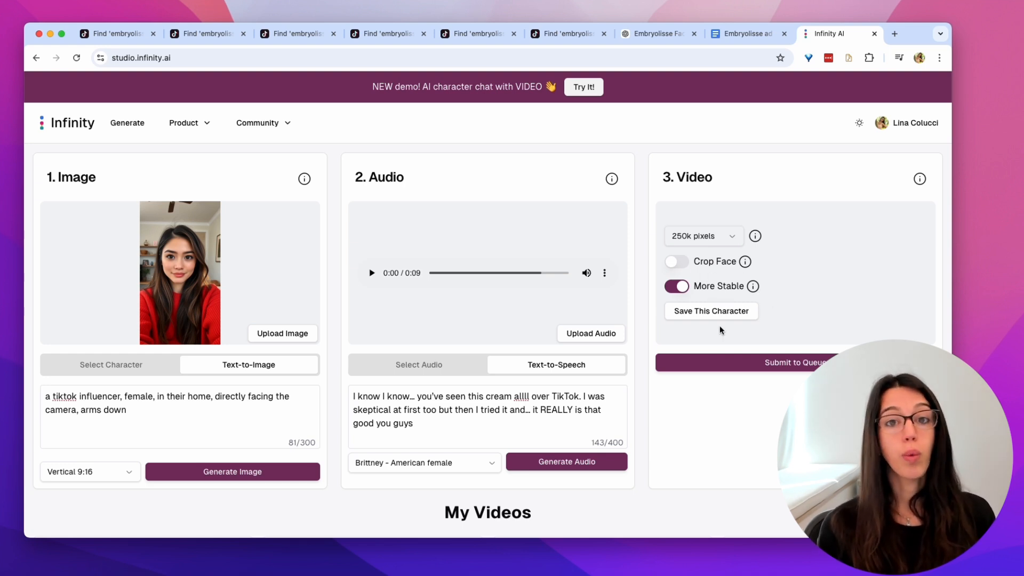
left_click(677, 286)
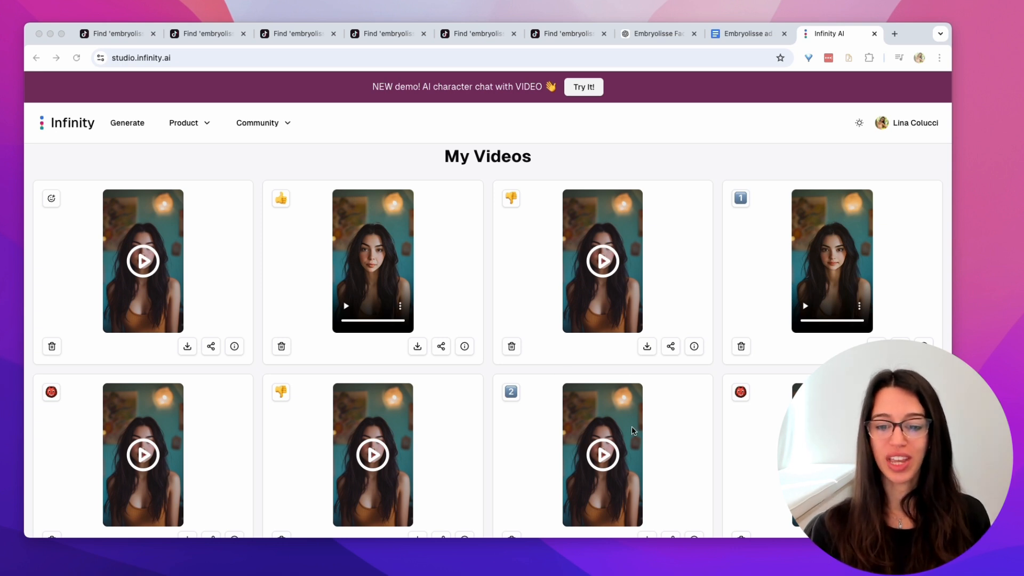
Play the older clips marked with the 1 emoji and the red face emoji in the lower rows of My Videos
scroll(631, 426, "down", 3)
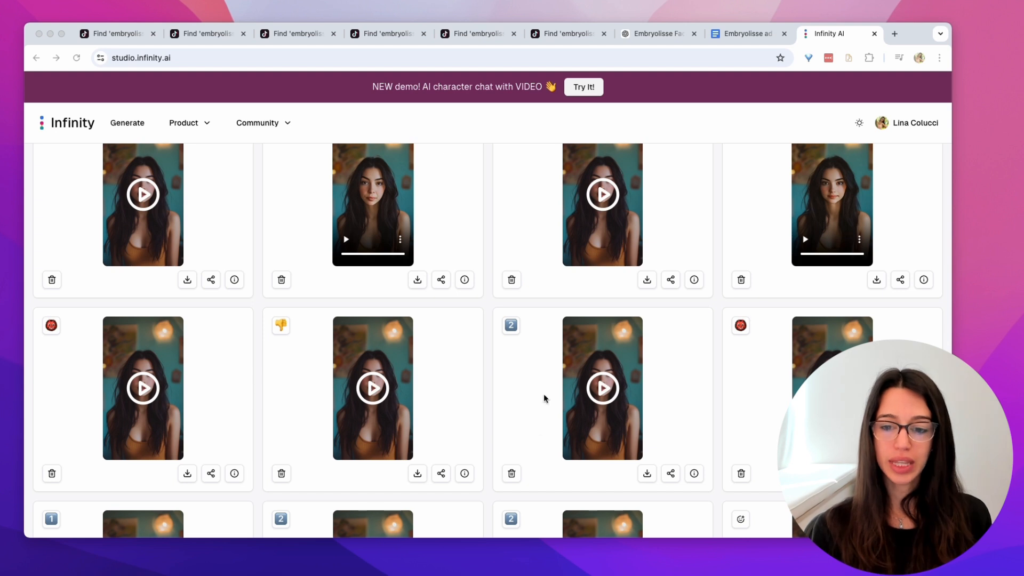
scroll(590, 413, "down", 8)
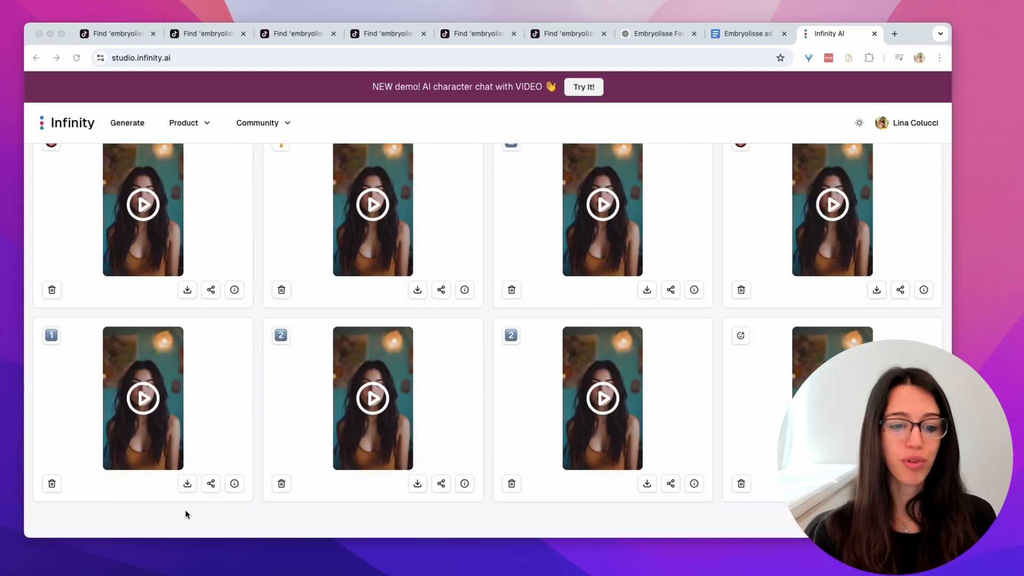
scroll(240, 378, "up", 1)
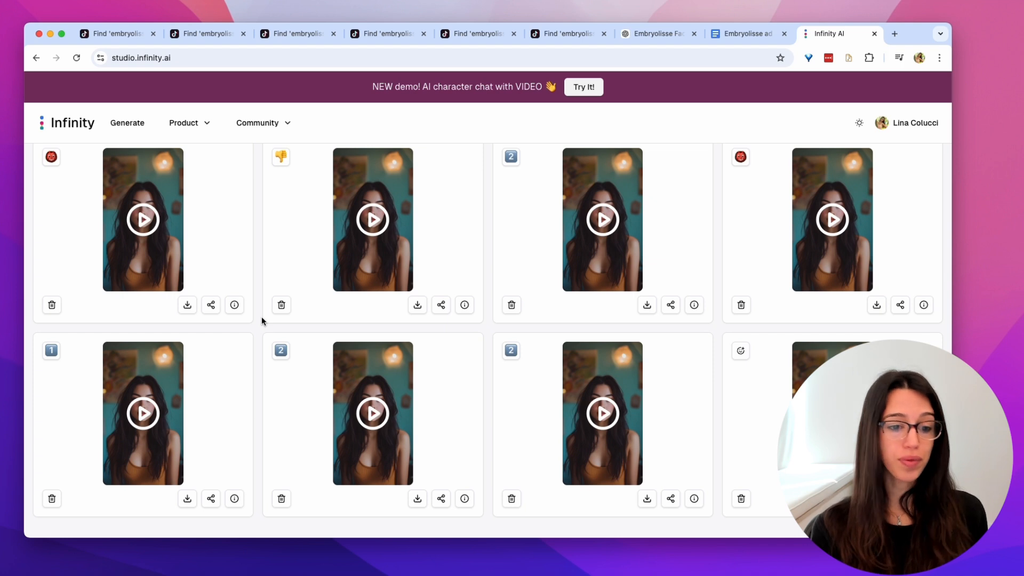
left_click(135, 423)
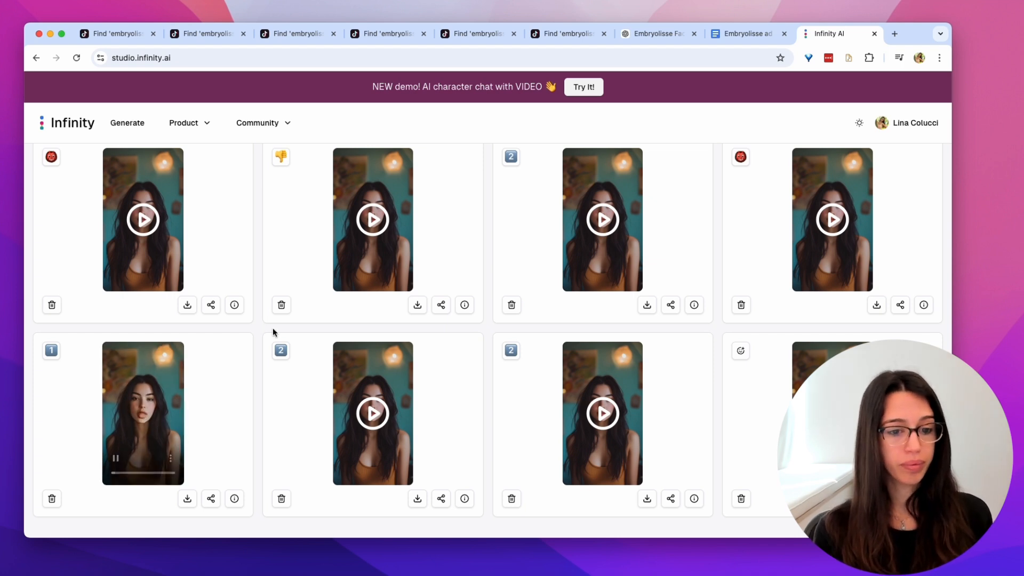
mouse_move(111, 474)
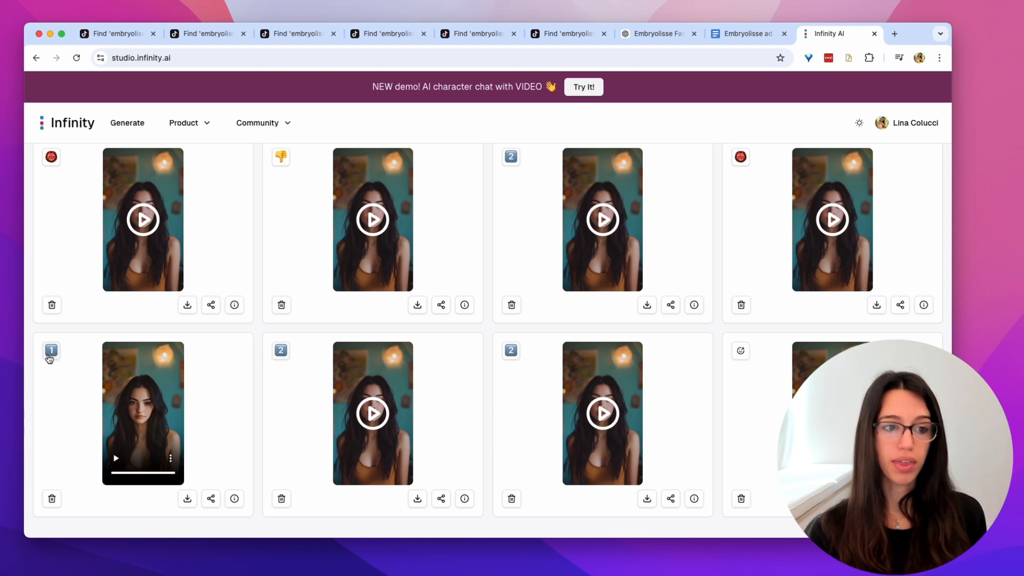
scroll(342, 252, "up", 1)
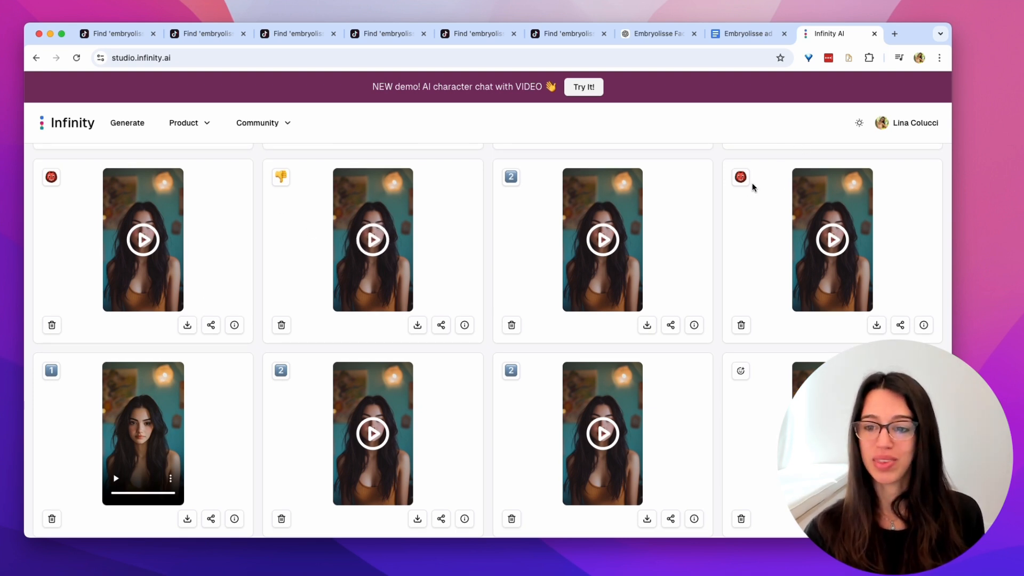
left_click(834, 241)
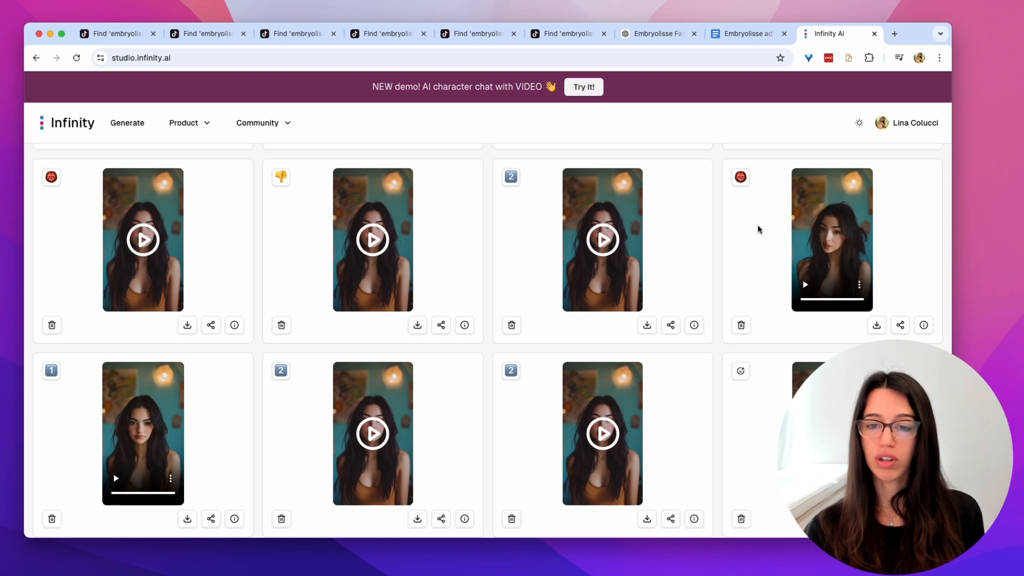
Compare the resolution details of the two played clips marked with the red face emoji and the 1 emoji
scroll(757, 225, "down", 1)
left_click(924, 315)
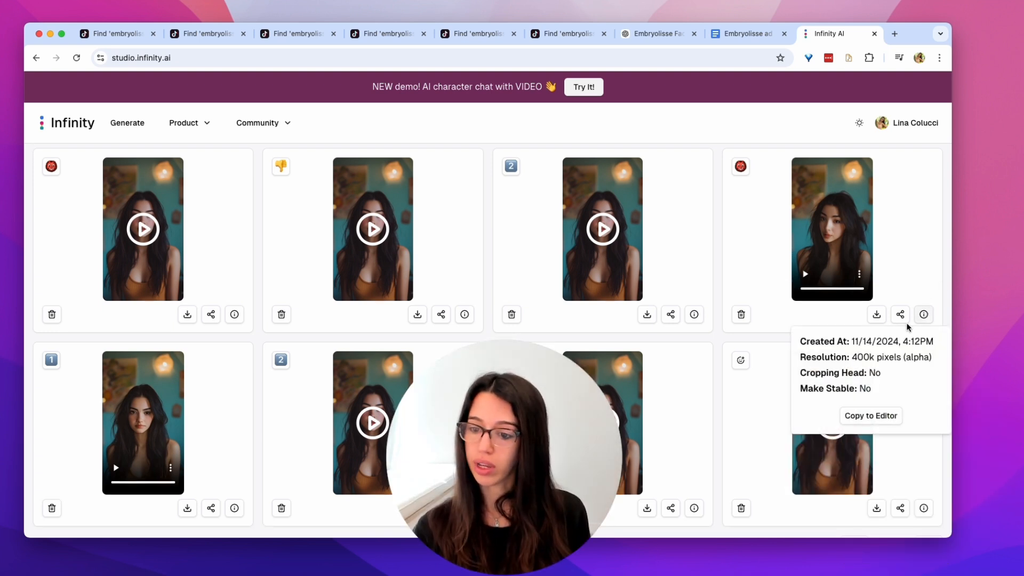
left_click_drag(852, 357, 875, 357)
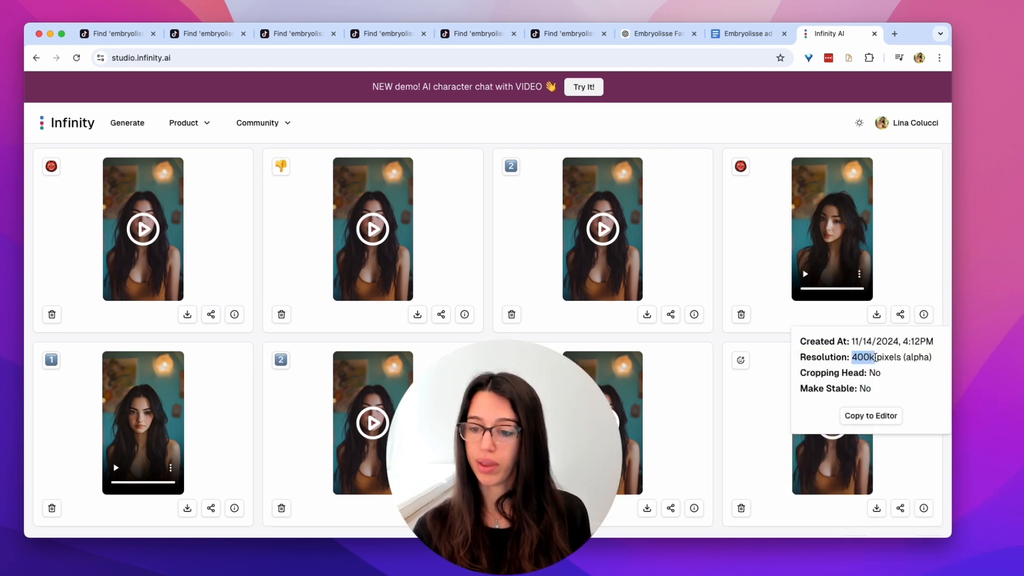
triple_click(874, 357)
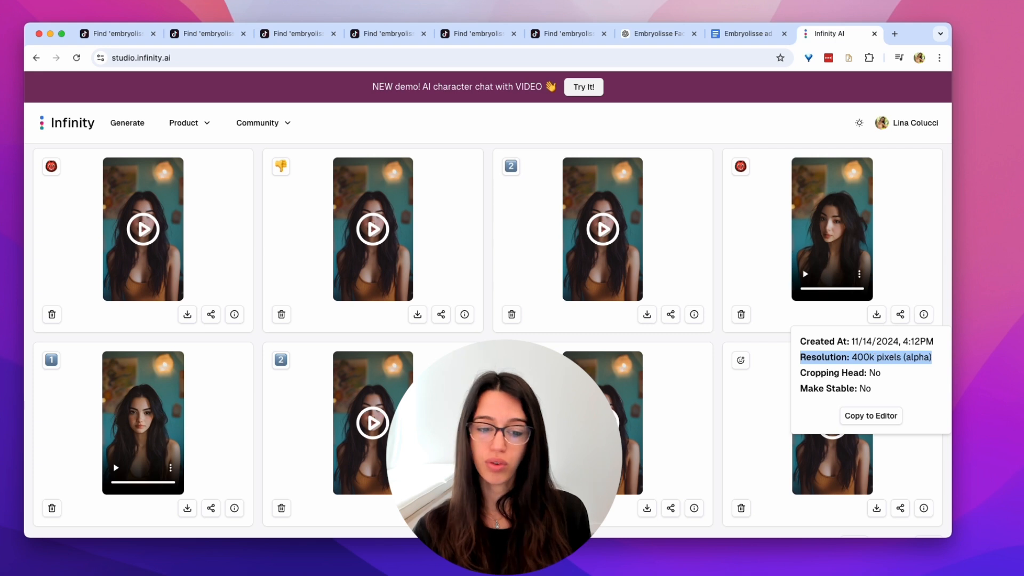
left_click(235, 508)
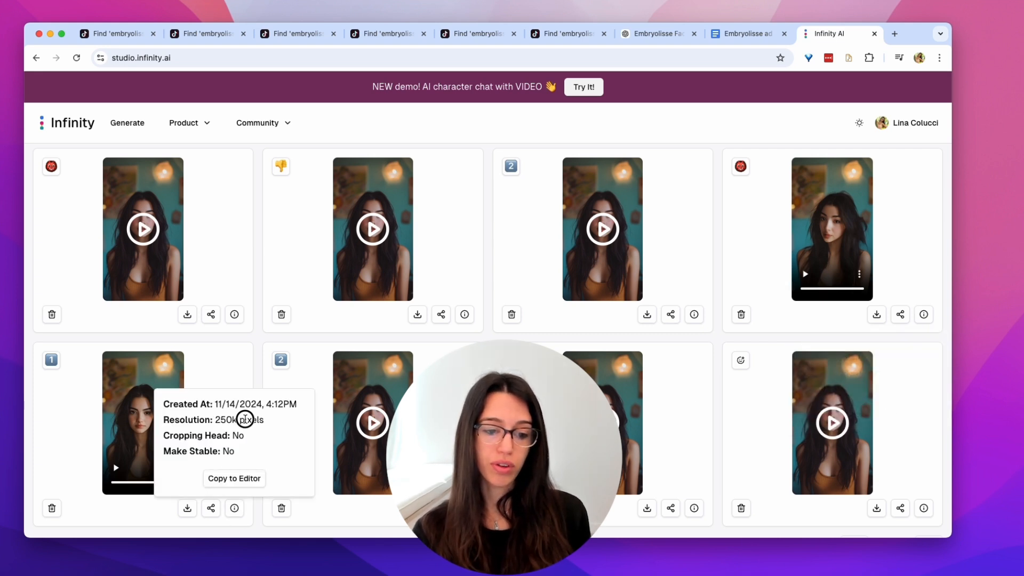
left_click(258, 338)
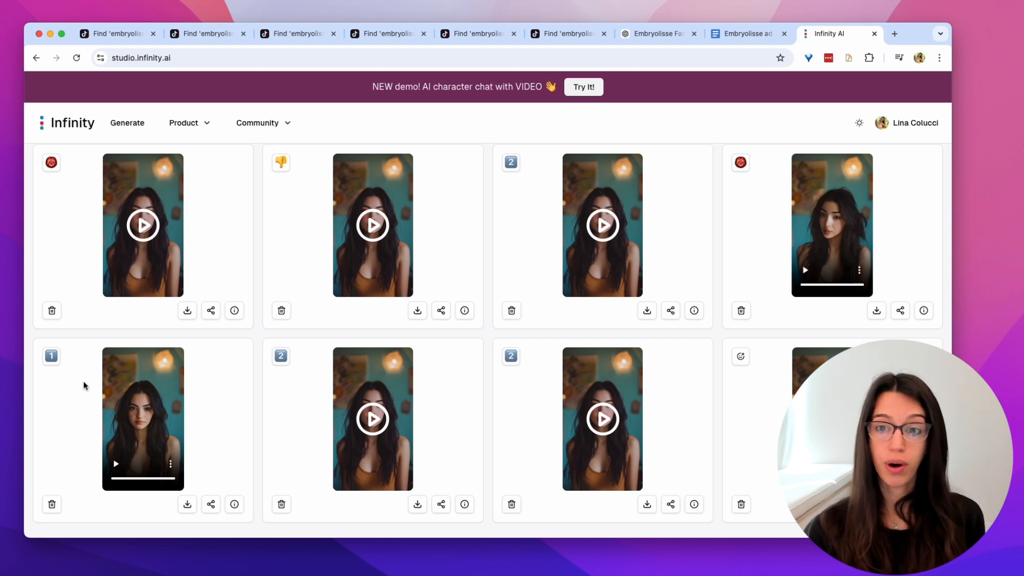
scroll(84, 381, "up", 1)
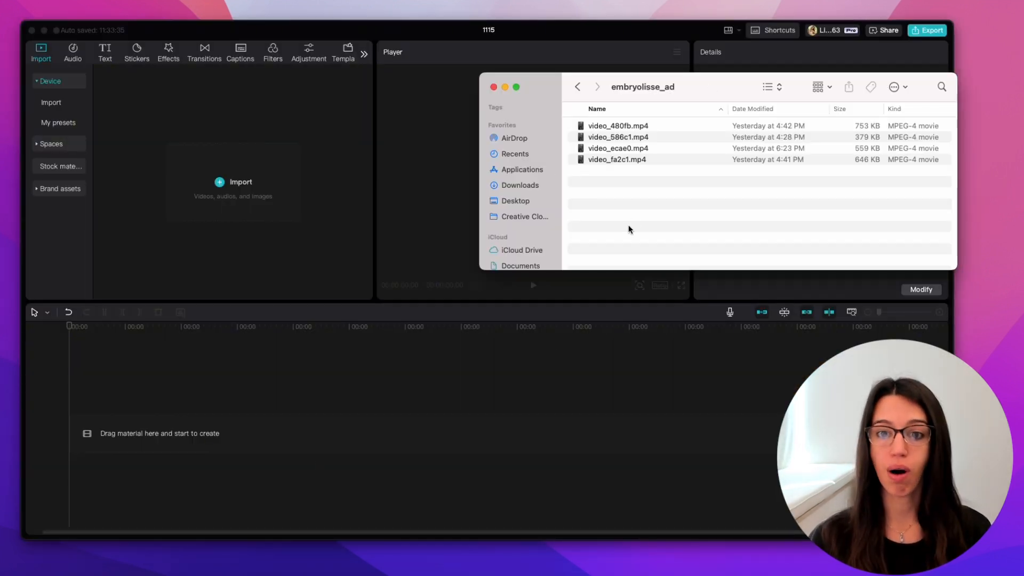
In CapCut, add the video clips from the embryolisse_ad folder to the timeline, starting with video_480fb.mp4
left_click(625, 126)
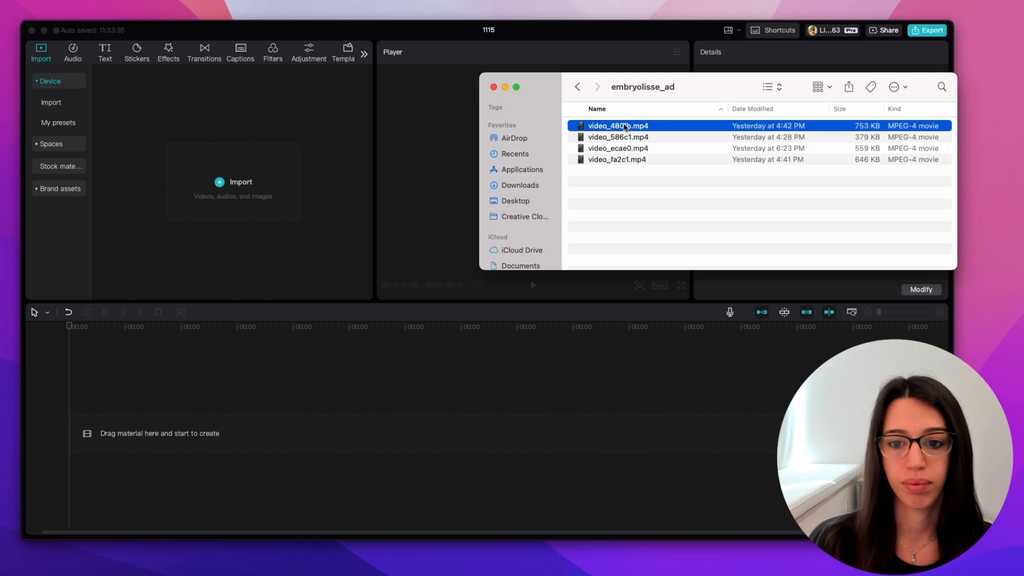
left_click_drag(628, 128, 144, 434)
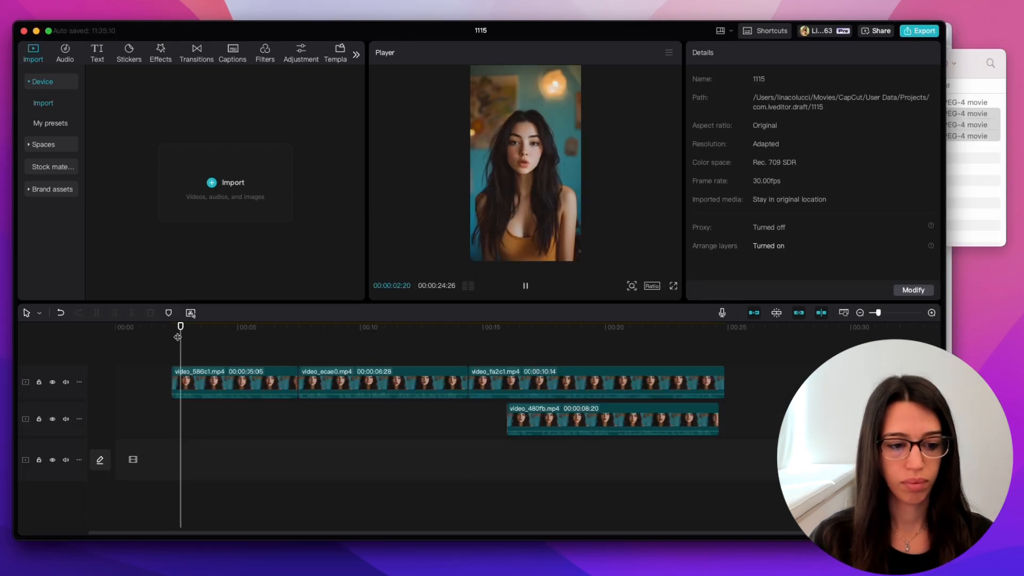
Move video_586c1.mp4 to the start of the track holding video_480fb.mp4, and preview the beginning of video_ecae0.mp4
left_click_drag(236, 387, 178, 431)
left_click(303, 337)
key("space")
key("space")
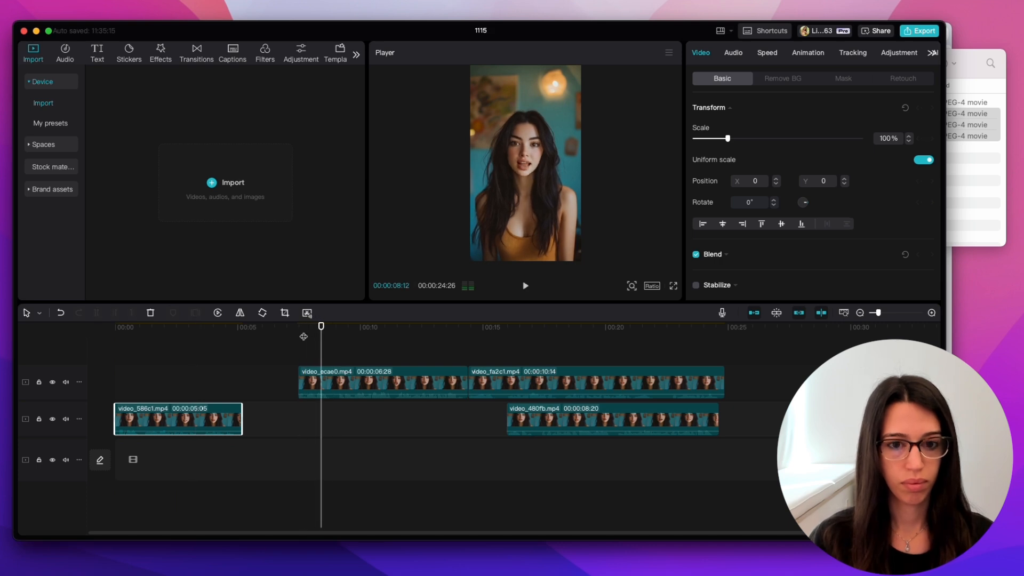
Arrange the clips end to end on one track: video_586c1.mp4, video_fa2c1.mp4, video_480fb.mp4, video_ecae0.mp4
left_click(474, 343)
key("space")
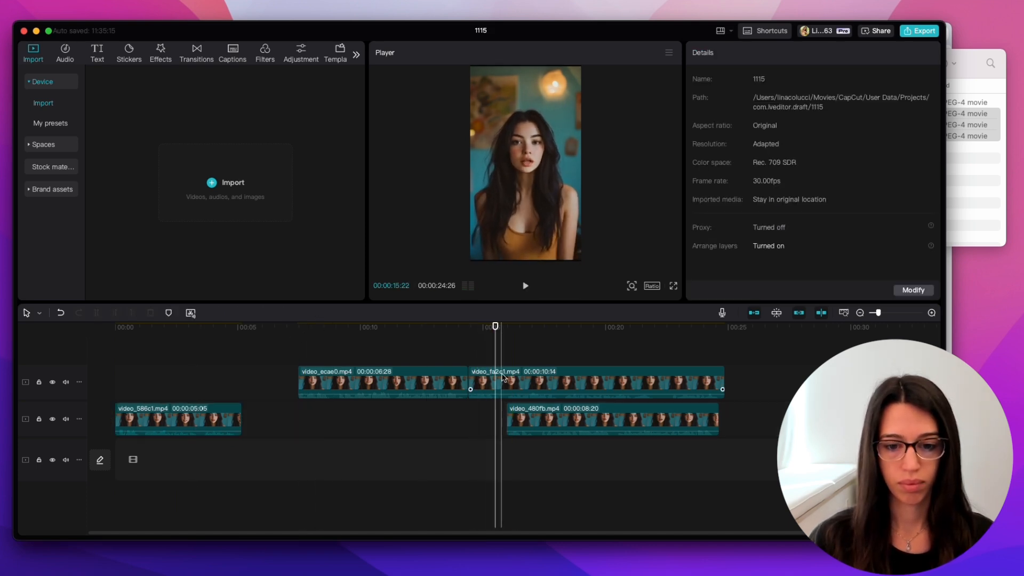
left_click_drag(477, 381, 261, 453)
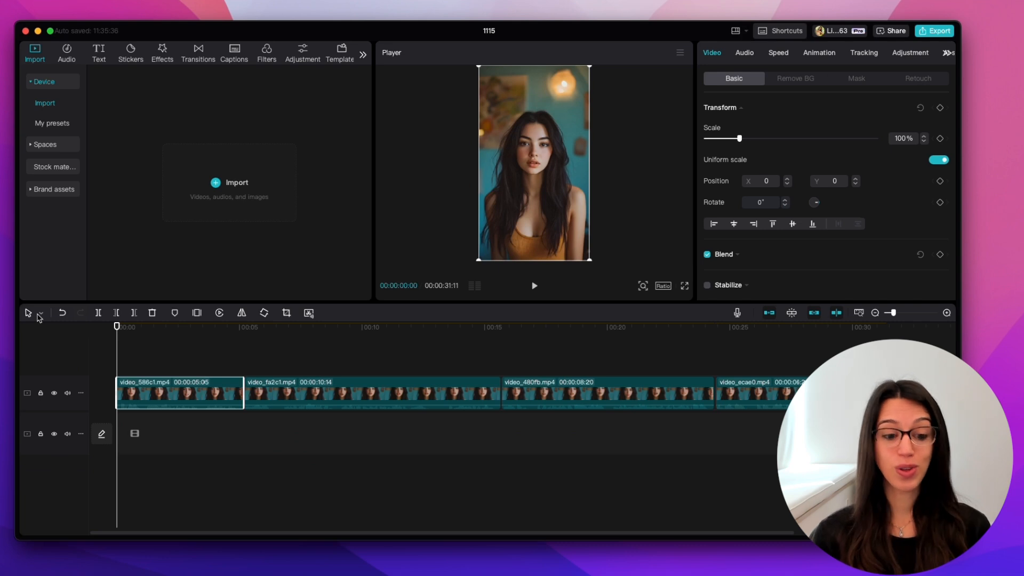
left_click_drag(116, 326, 744, 279)
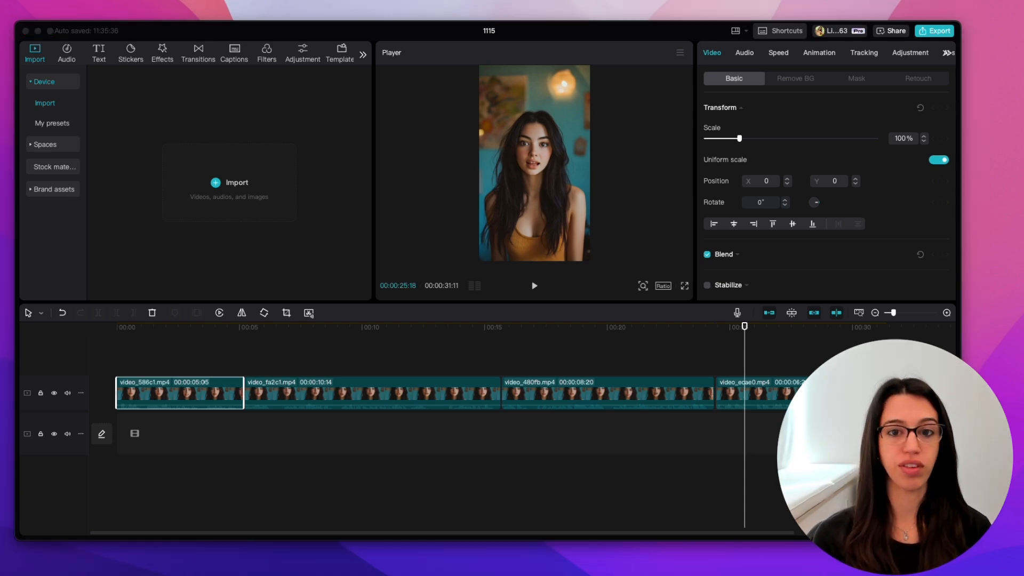
Browse the trending clips in the stock materials library
left_click(52, 167)
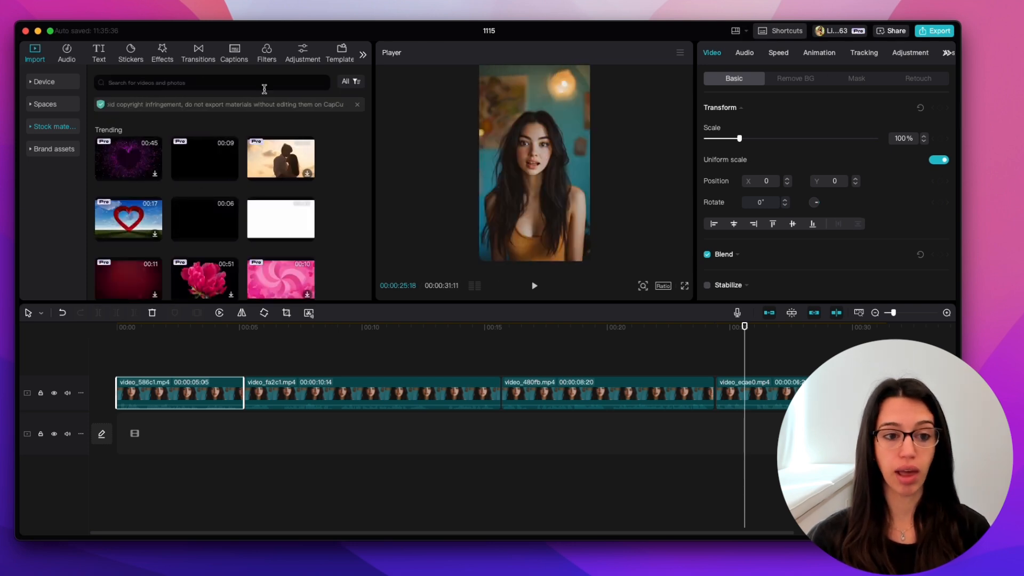
scroll(178, 285, "down", 2)
scroll(178, 286, "up", 2)
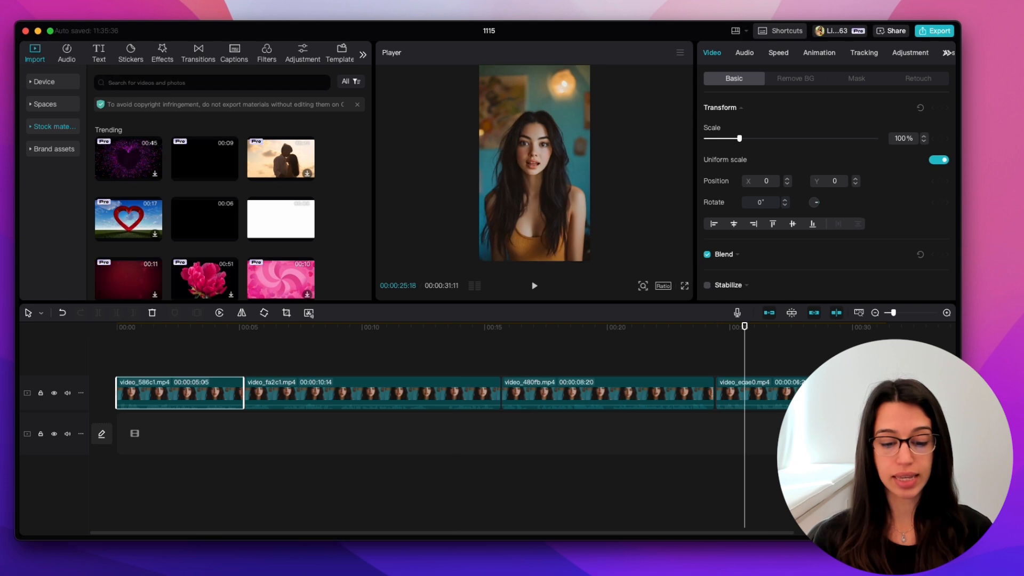
In Finder, preview embryolisse_recording.mov from the broll folder and skim through it
key("super+Tab")
left_click_drag(735, 338, 429, 85)
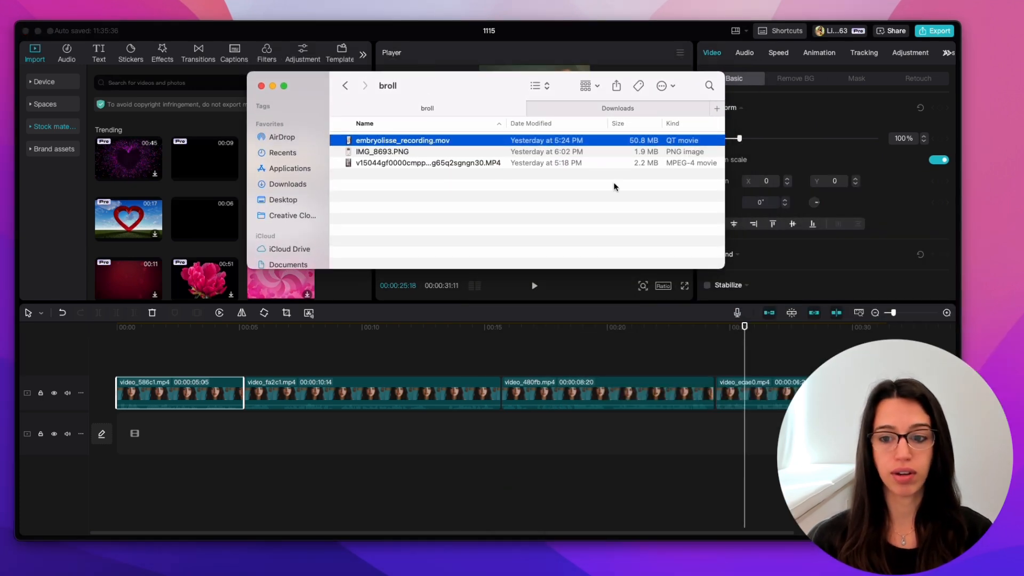
key("space")
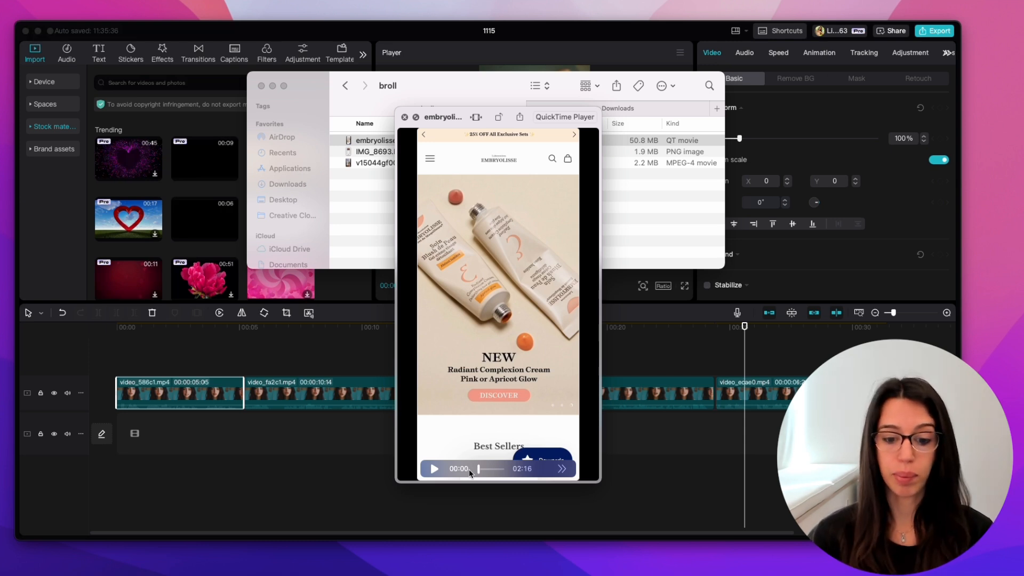
left_click_drag(479, 467, 485, 468)
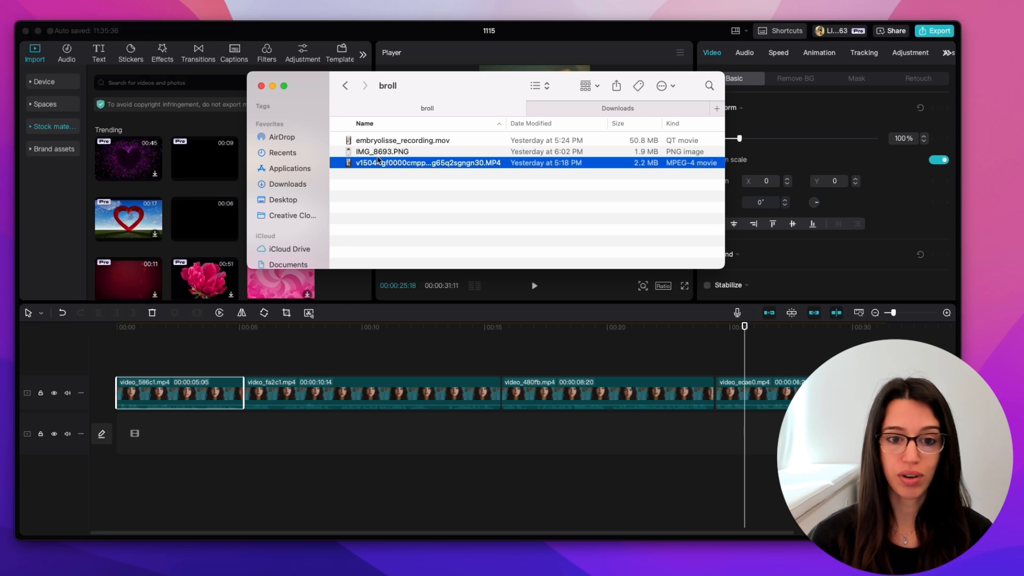
Preview the v15044 MP4 clip and the IMG_8693.PNG screenshot in the broll folder
key("space")
left_click_drag(647, 23, 572, 133)
left_click_drag(399, 141, 397, 80)
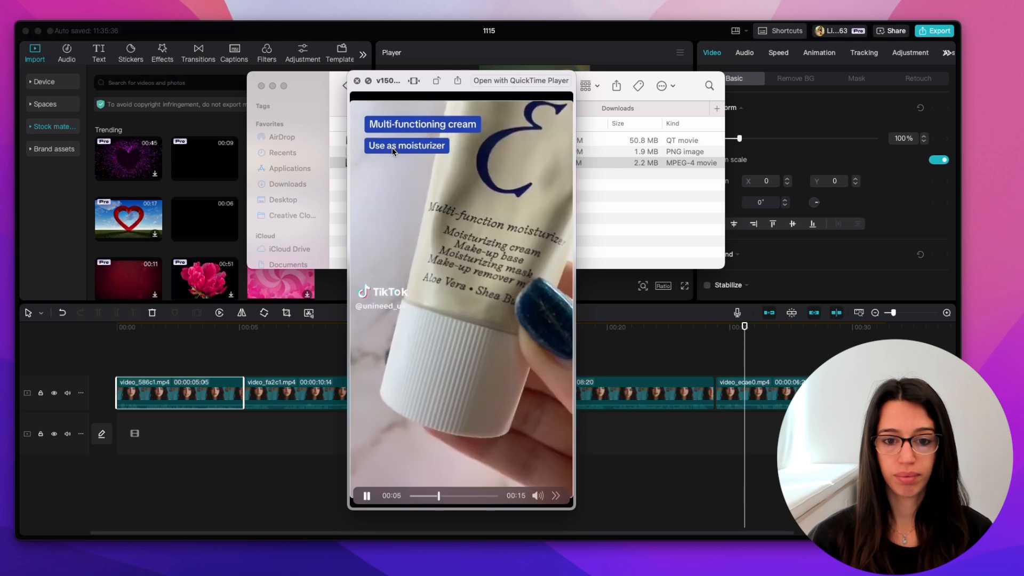
key("Up")
left_click_drag(390, 35, 390, 34)
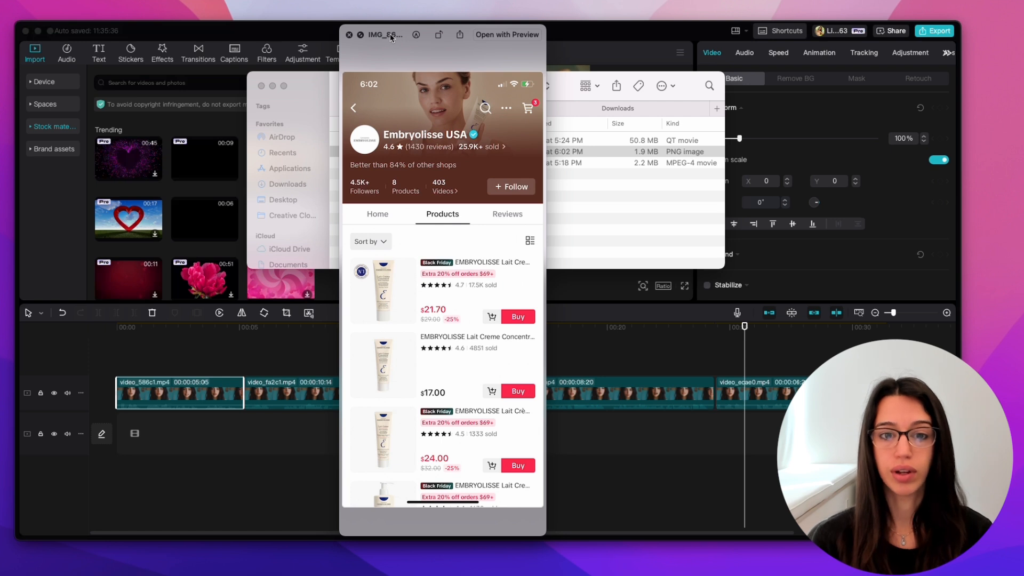
left_click(349, 35)
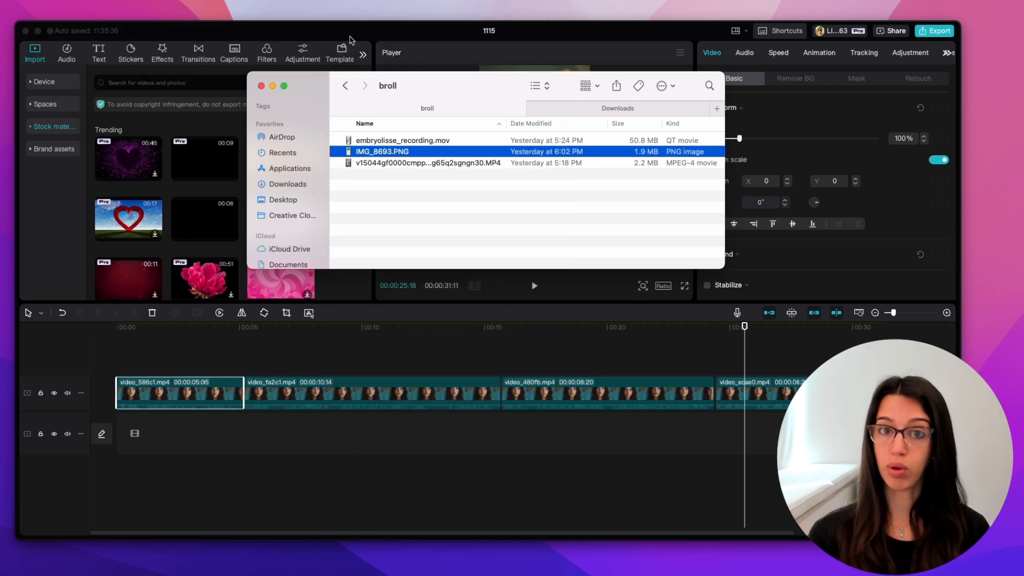
In CapCut, add the v15044 MP4 clip on a track below video_fa2c1.mp4 and automatically remove video_fa2c1.mp4's background
left_click(396, 164)
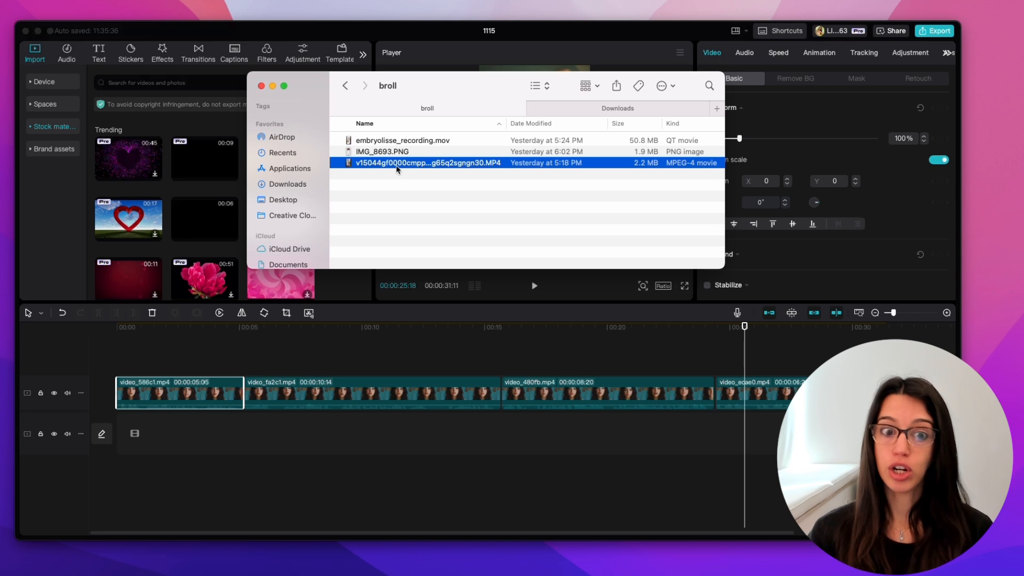
left_click_drag(396, 169, 256, 453)
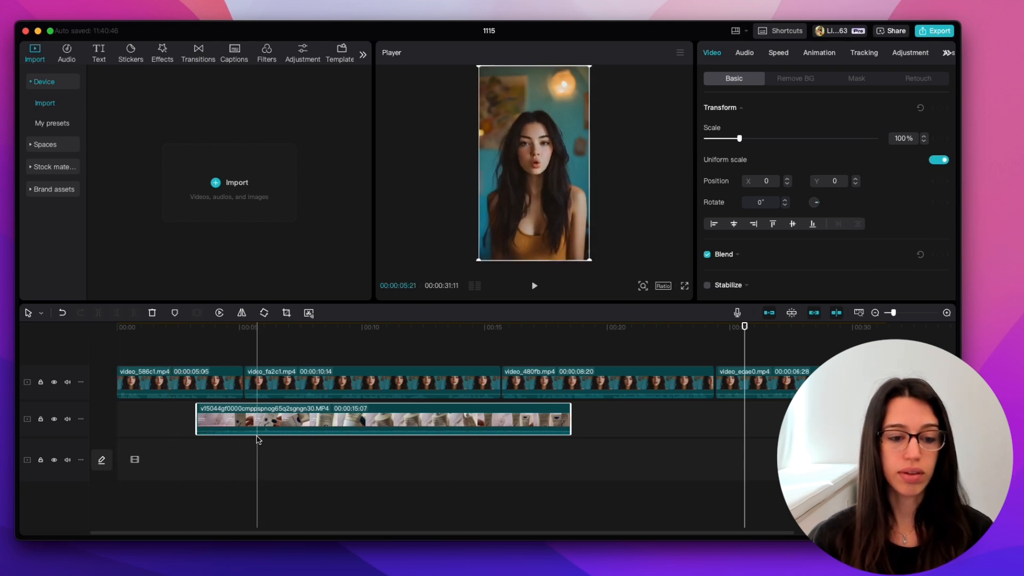
left_click(272, 379)
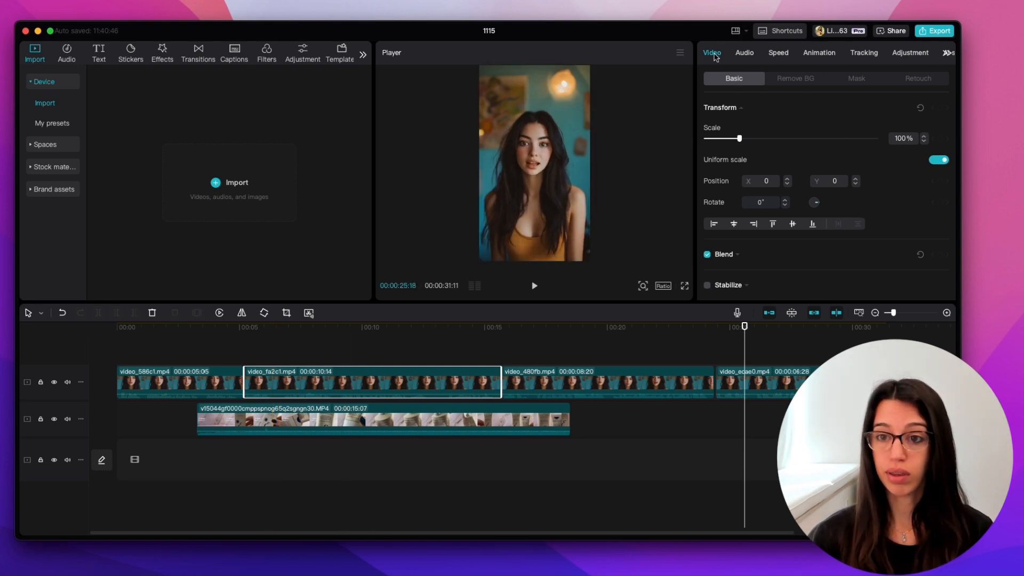
left_click(785, 80)
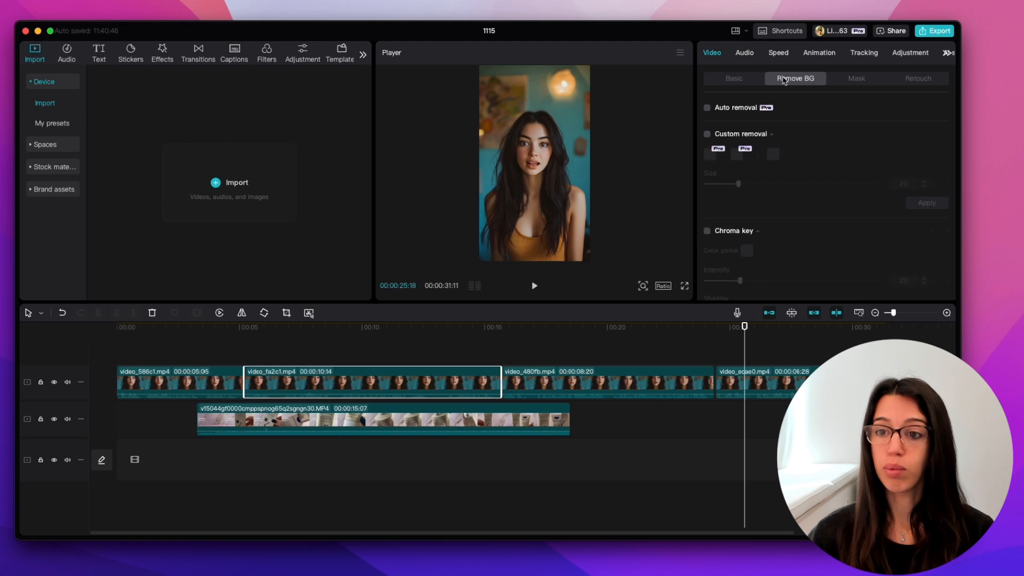
left_click(707, 109)
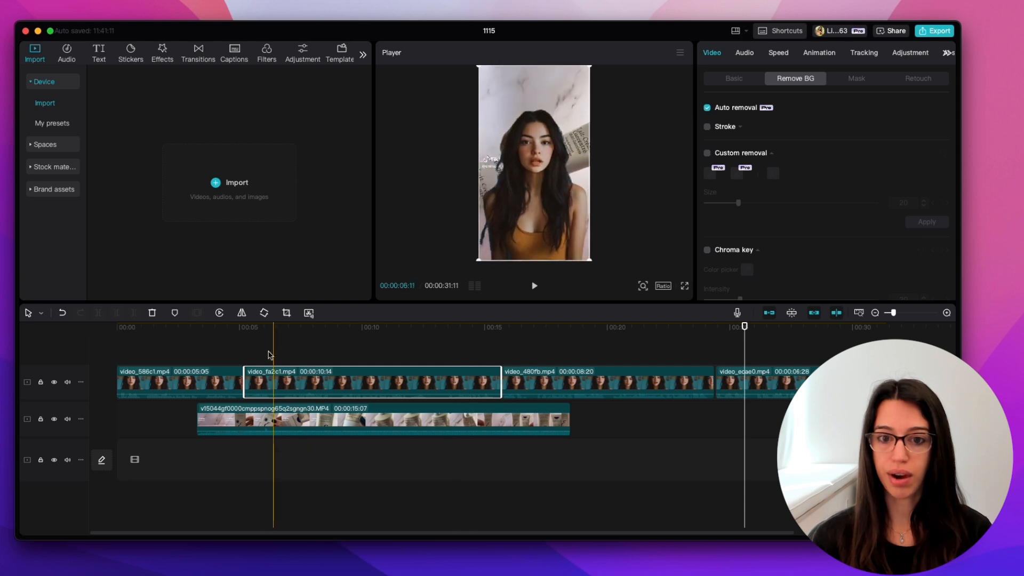
Shrink the cut-out woman in video_fa2c1.mp4 and position her in the lower right corner of the frame
left_click(532, 207)
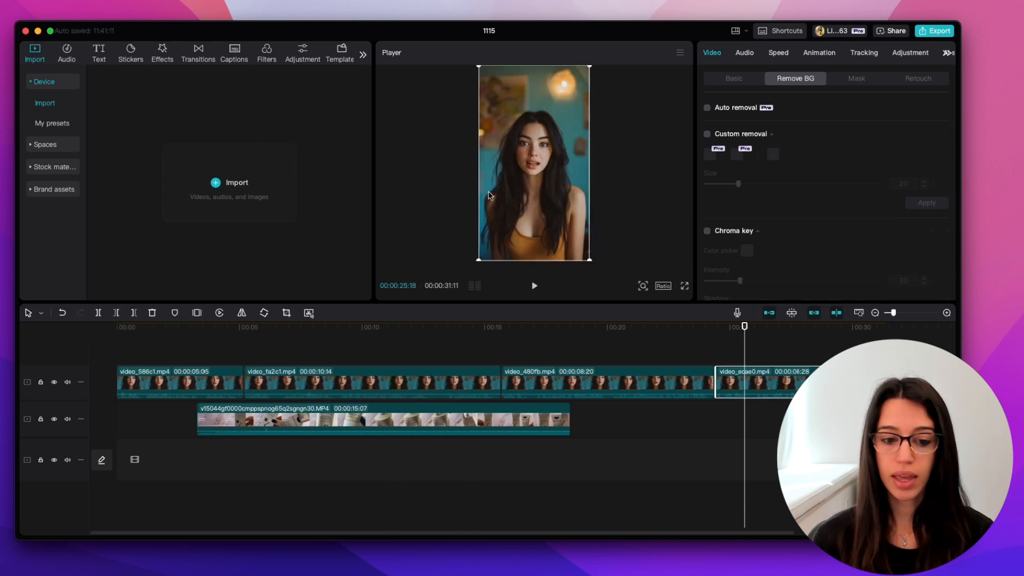
left_click(284, 332)
left_click(521, 173)
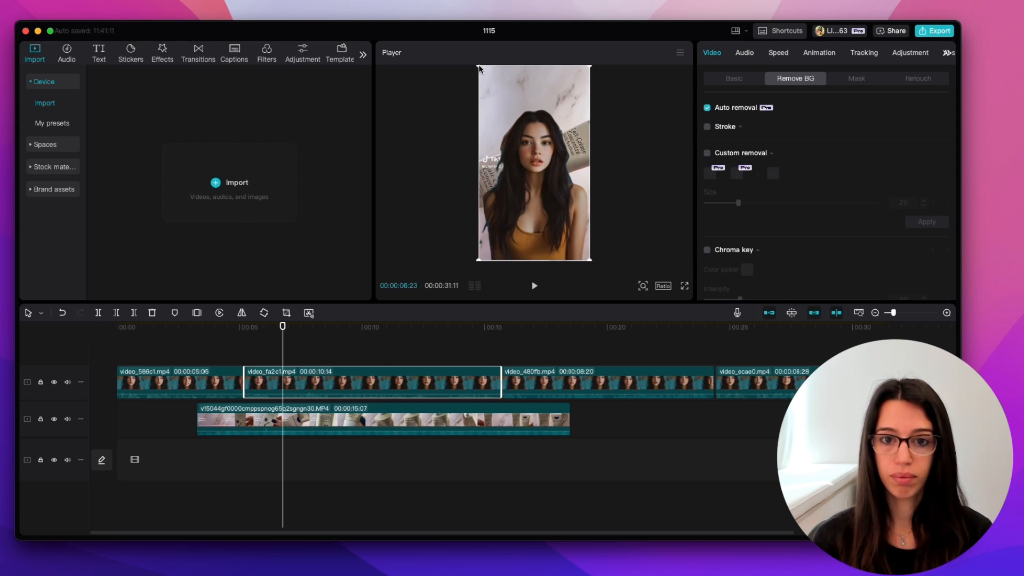
left_click_drag(479, 68, 560, 222)
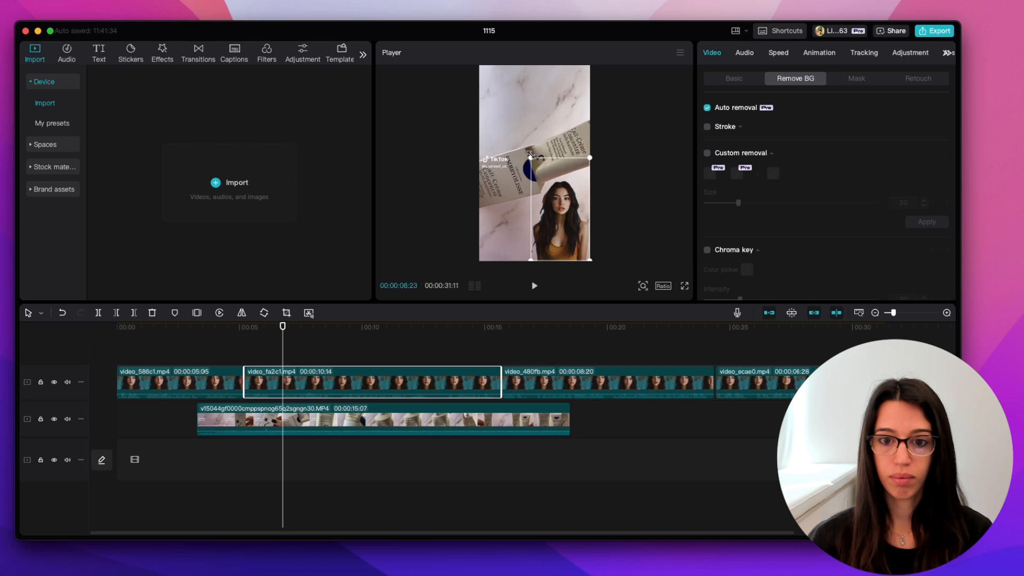
left_click_drag(520, 146, 513, 128)
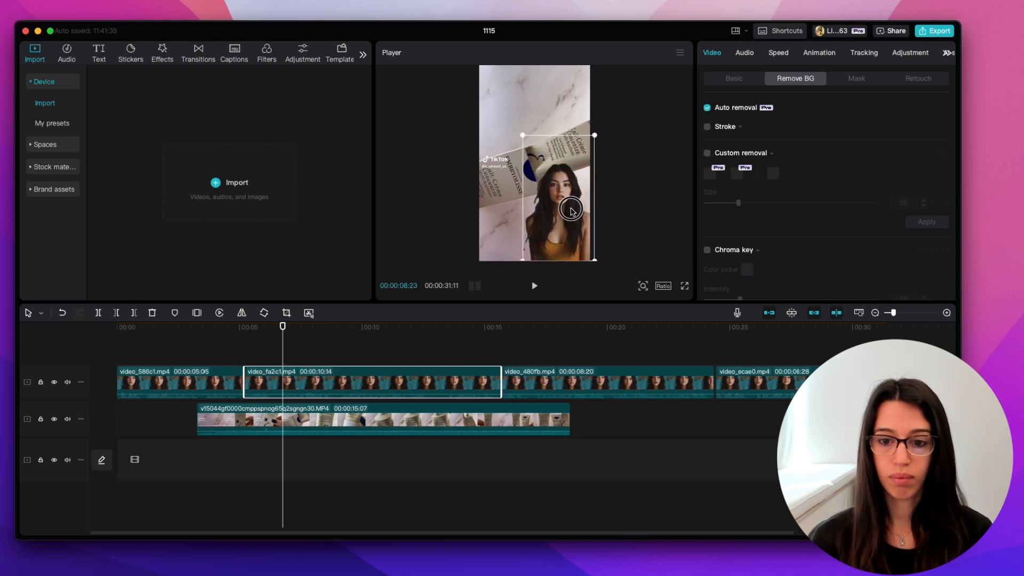
left_click_drag(573, 213, 571, 210)
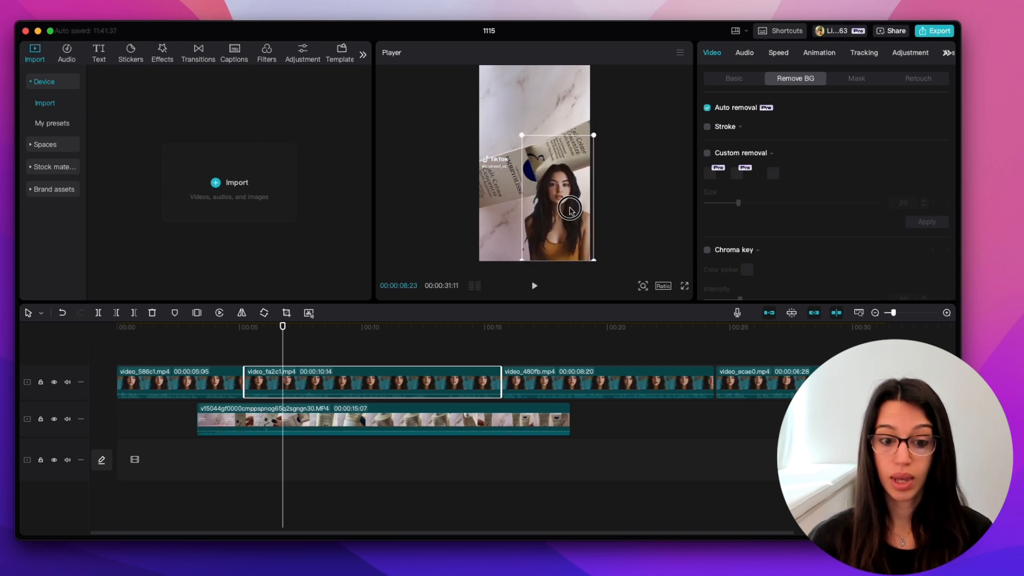
Shift the v15044 product clip slightly later on its track and preview the transition from video_586c1.mp4 to video_fa2c1.mp4
left_click(265, 431)
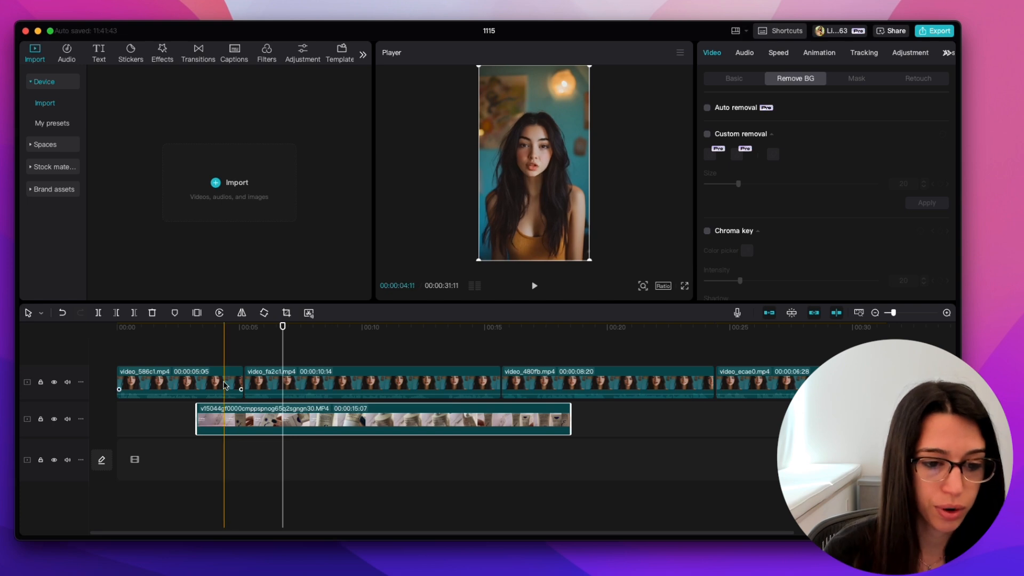
left_click(232, 421)
left_click_drag(232, 422, 243, 421)
left_click(232, 379)
key("space")
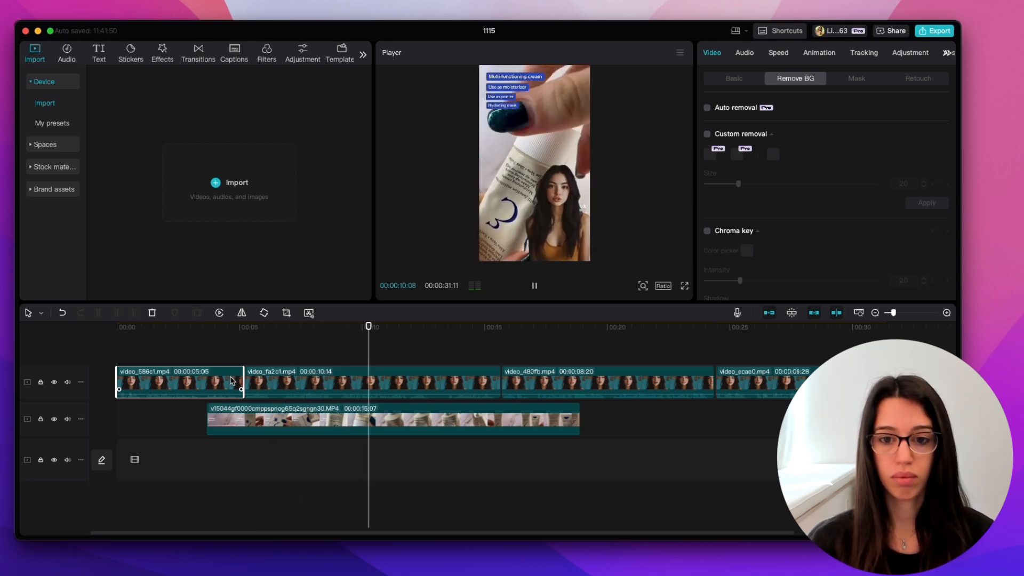
key("space")
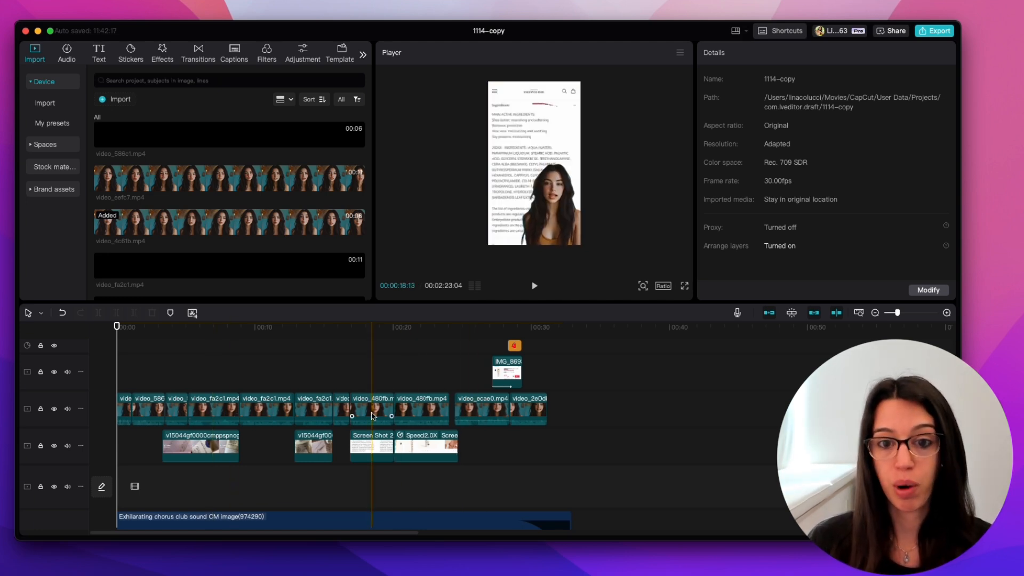
In the 1114-copy project, examine the ingredients screenshot clip and the circle sticker layered over it
left_click(369, 447)
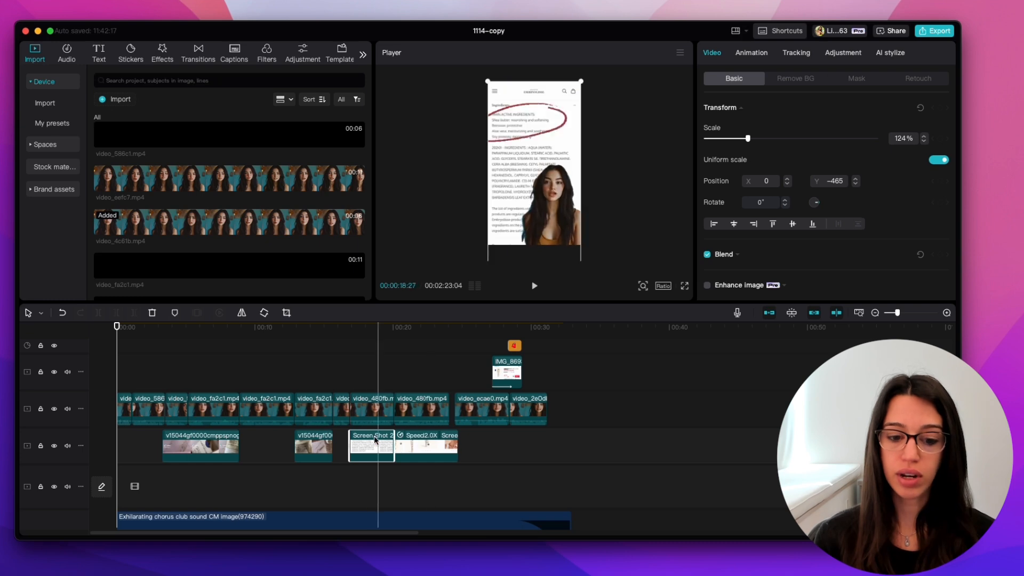
left_click(368, 420)
scroll(368, 421, "down", 2)
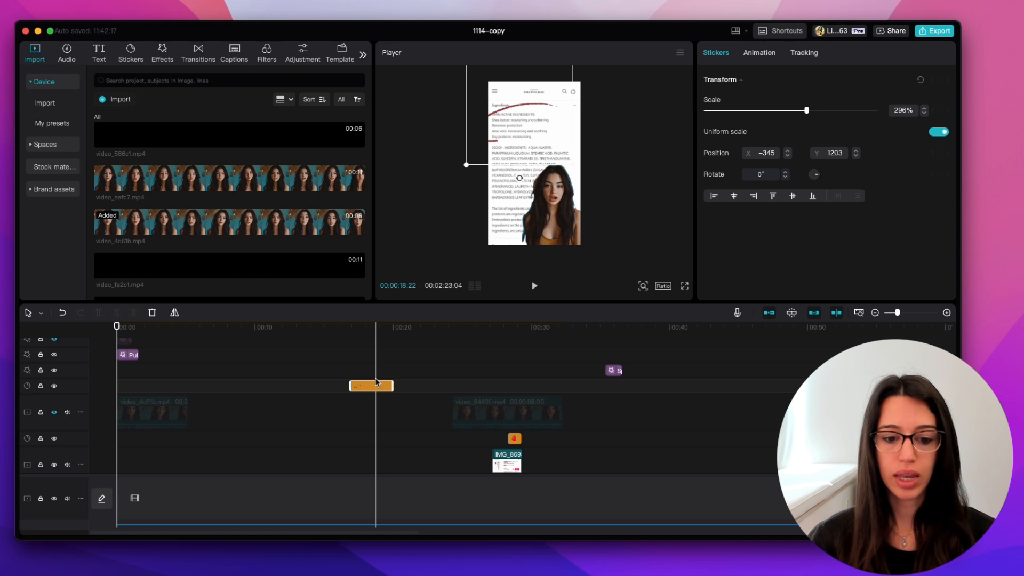
scroll(376, 382, "down", 5)
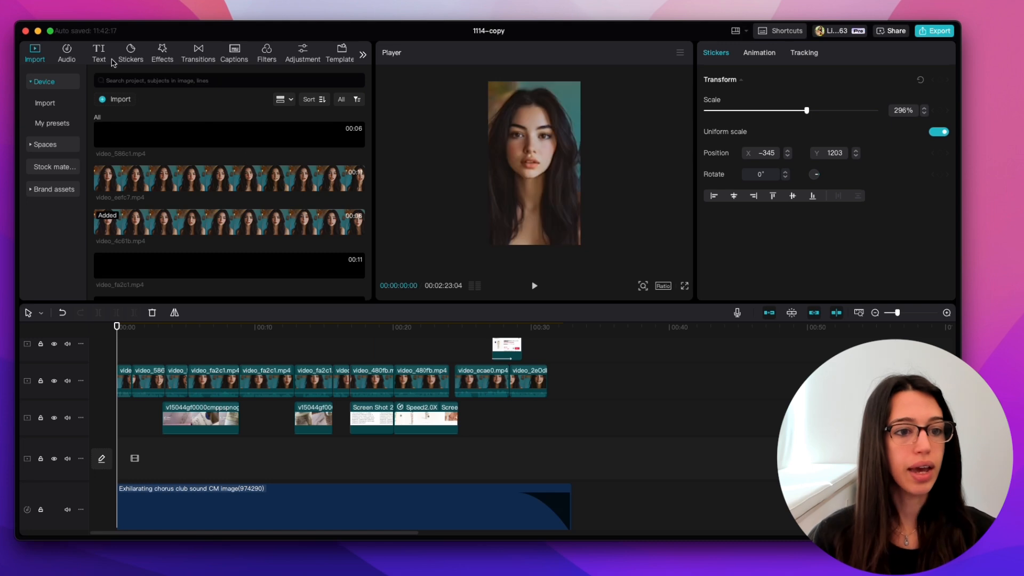
Add the red hand-drawn circle sticker on a track directly above video_480fb.mp4, over the ingredients screenshot
left_click(132, 51)
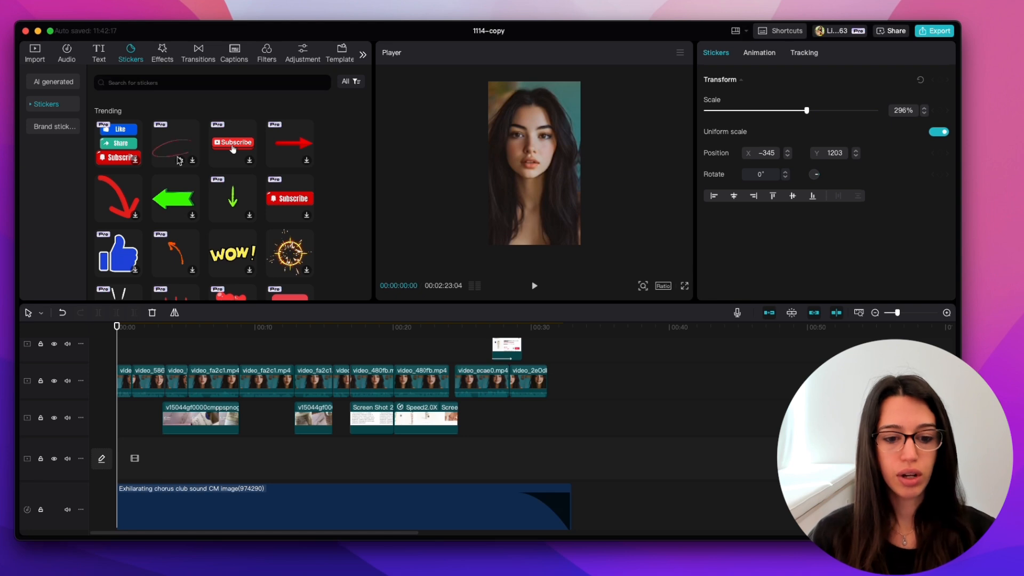
left_click_drag(179, 160, 367, 372)
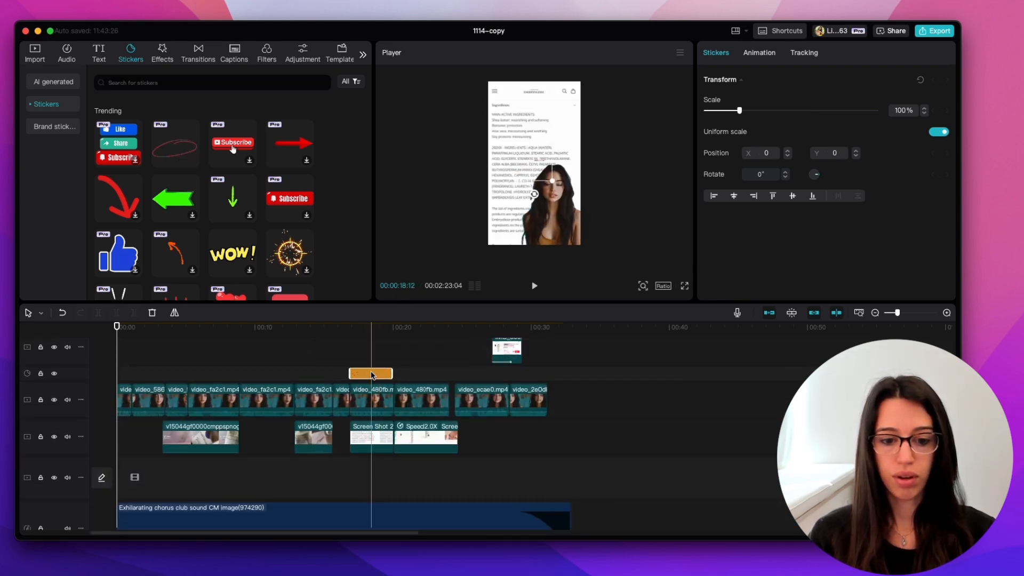
left_click(372, 374)
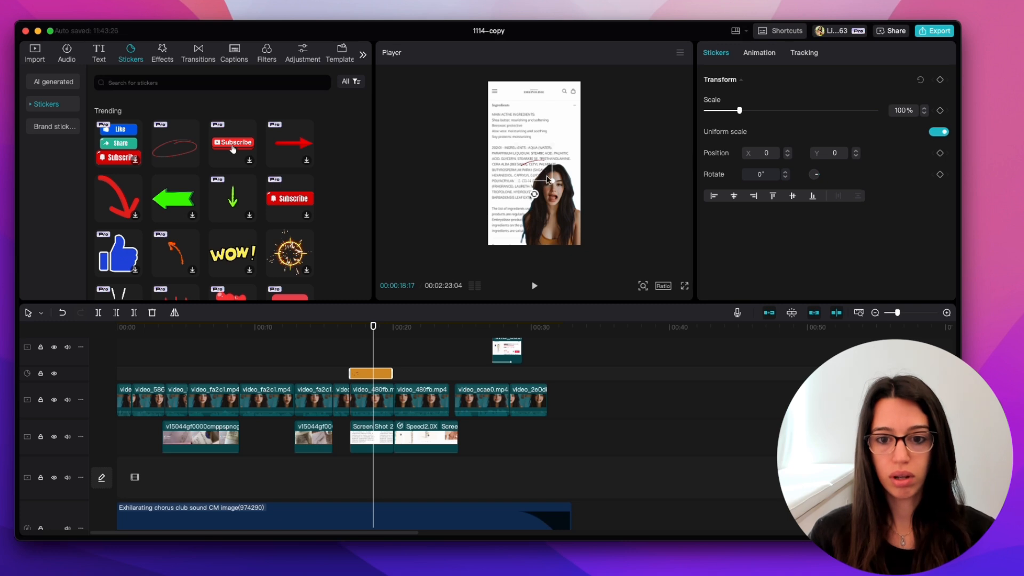
Move the circle sticker to the main active ingredients text at X -479, Y 1181, scale it to 204%, and preview it
left_click_drag(551, 181, 505, 116)
left_click_drag(373, 327, 349, 328)
key("space")
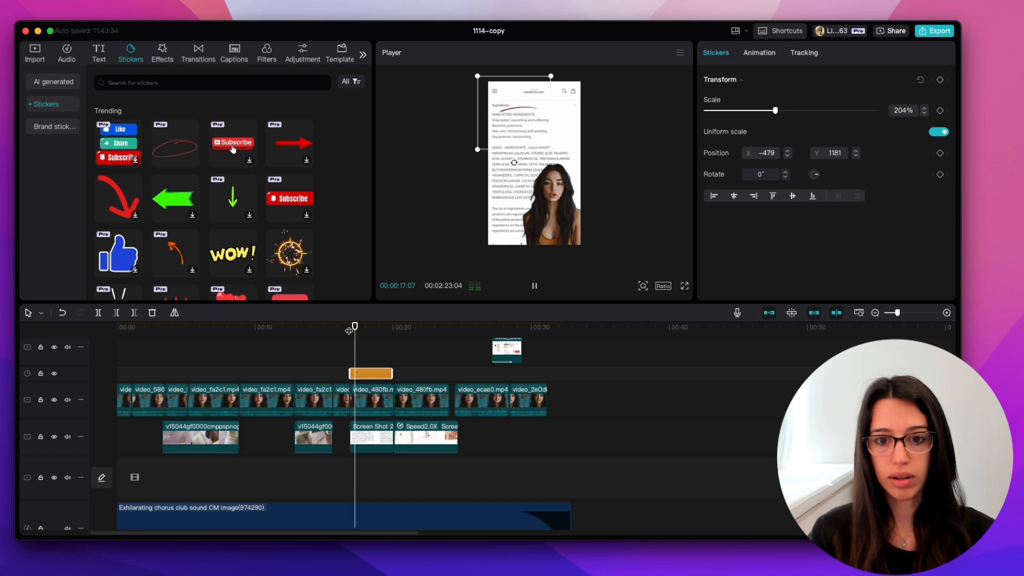
key("space")
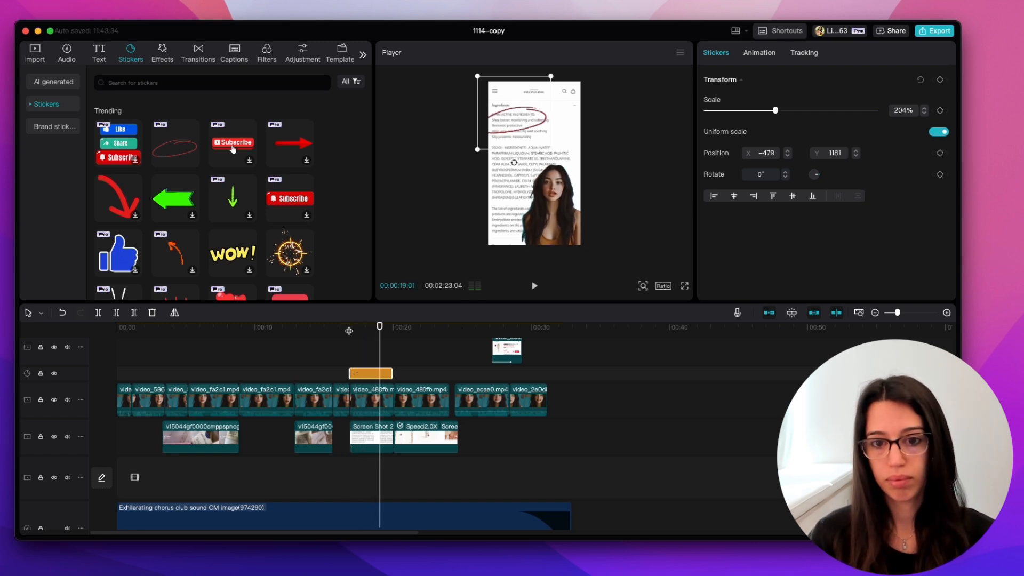
Enlarge the circle sticker to 303%, reposition it at X -433, Y 1142, and play it back
left_click_drag(555, 151, 584, 169)
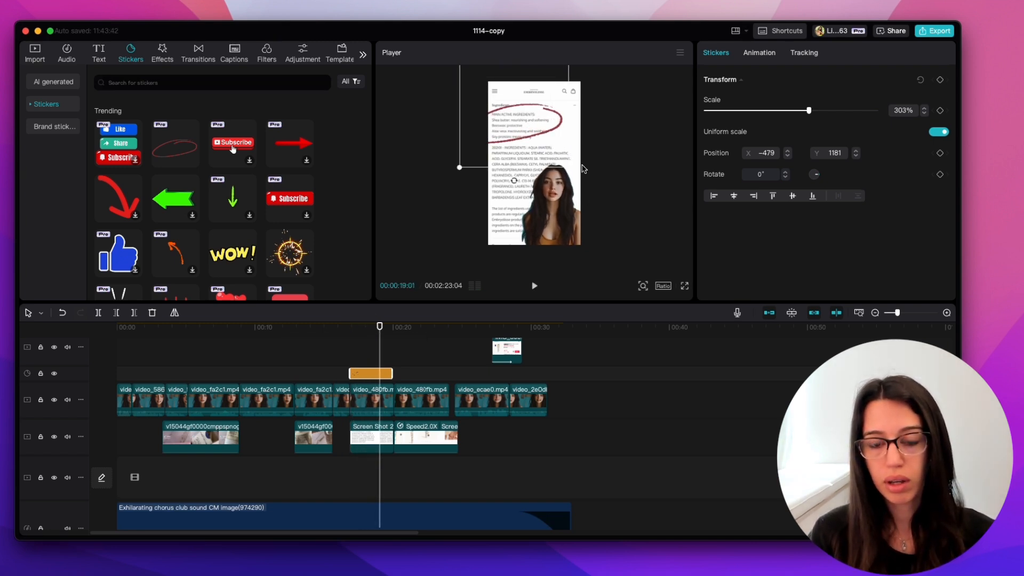
left_click_drag(536, 136, 537, 137)
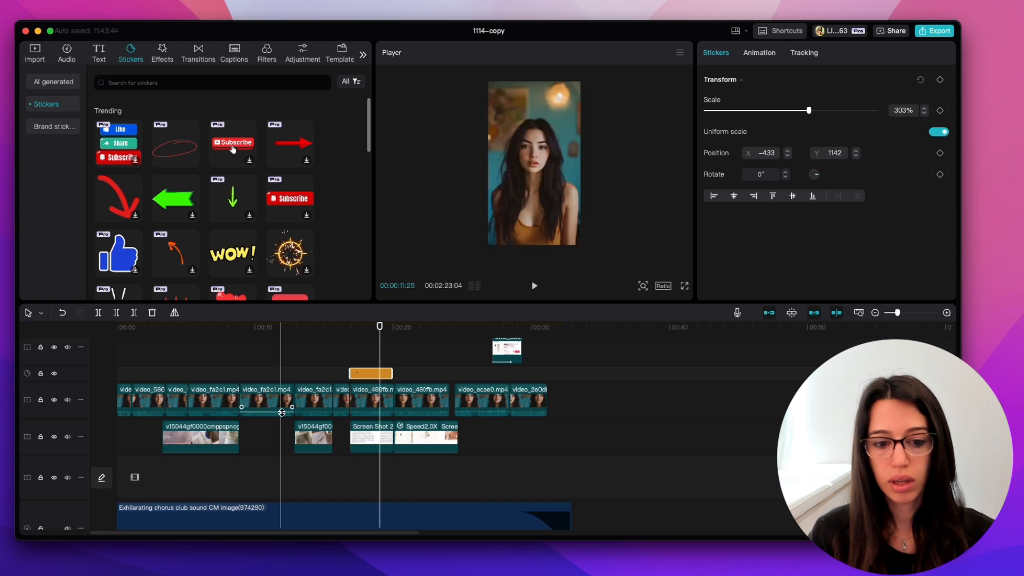
key("space")
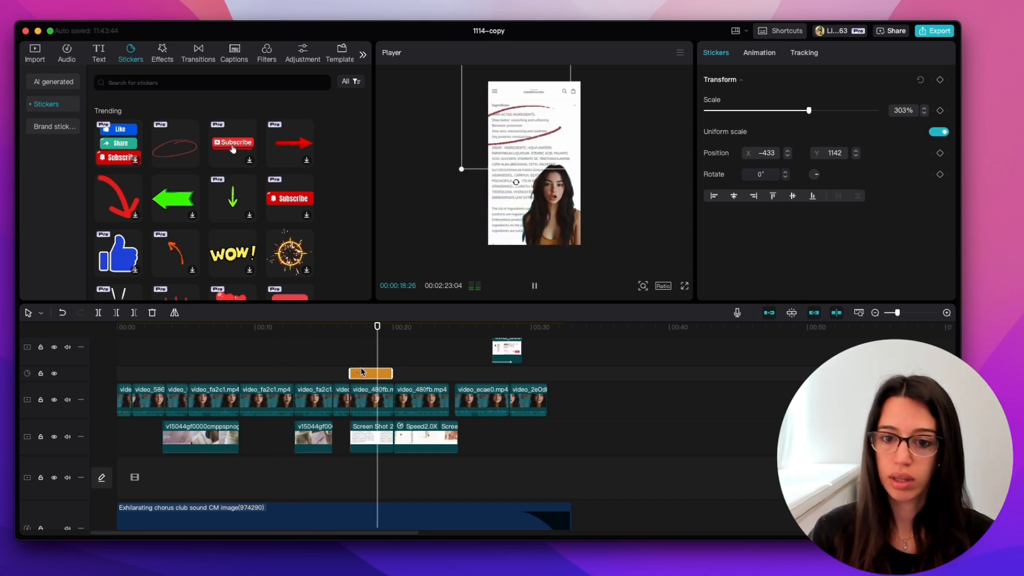
Preview the existing IMG_8693 shop screenshot segment around 00:28, and hide its track and the SALE sticker's track
key("space")
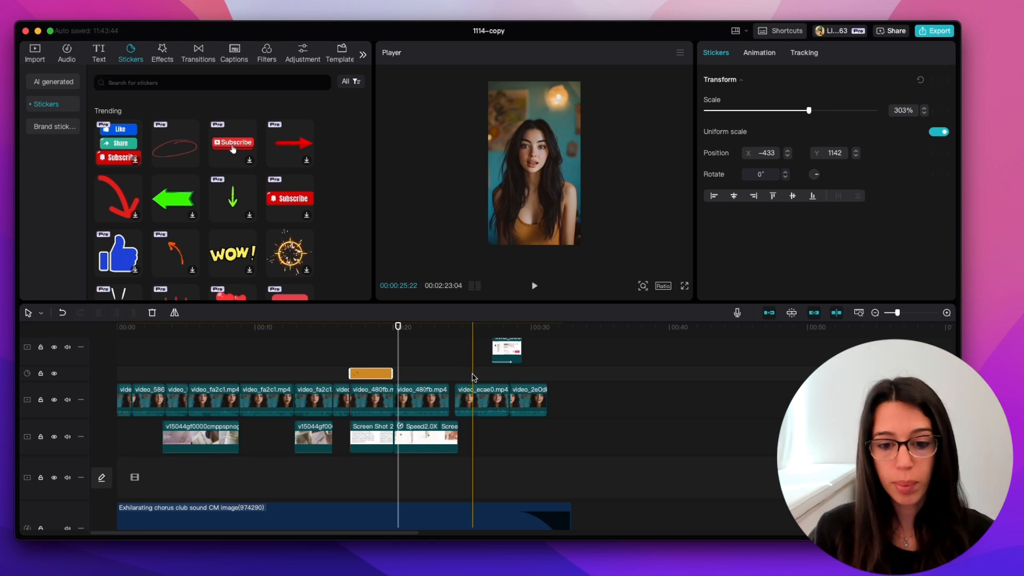
left_click(515, 352)
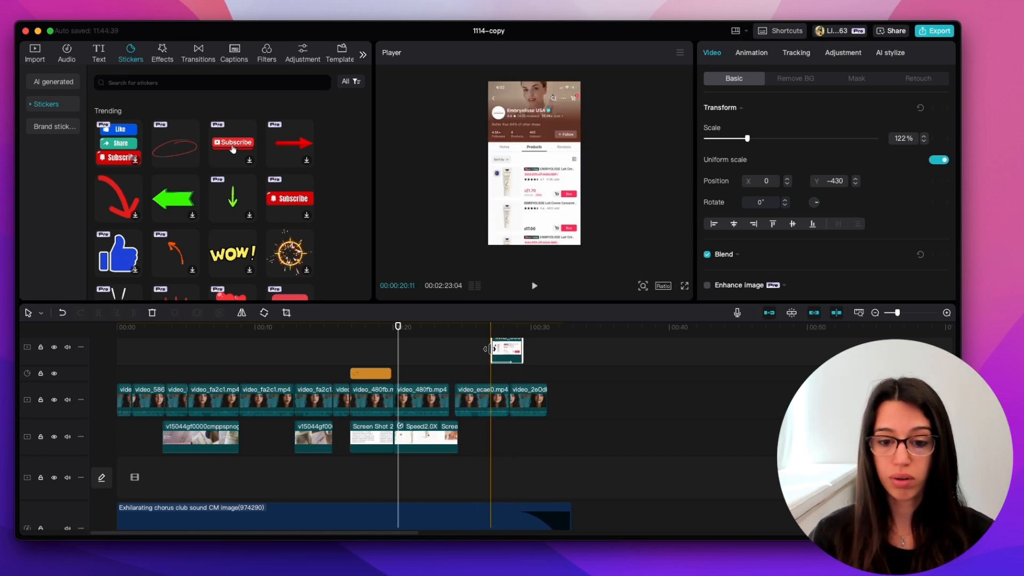
left_click(487, 349)
key("space")
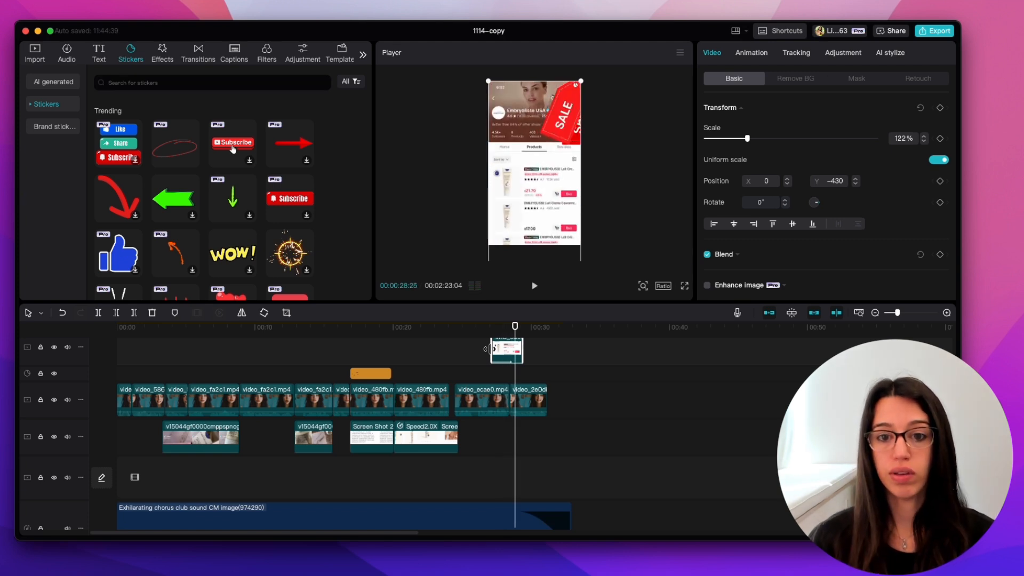
scroll(487, 350, "up", 3)
scroll(501, 384, "up", 1)
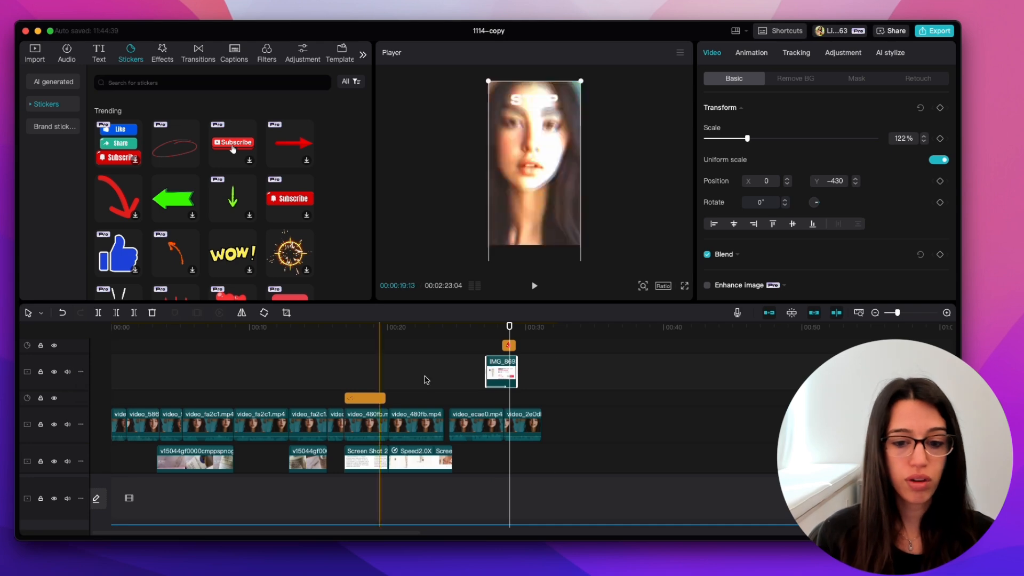
left_click(54, 345)
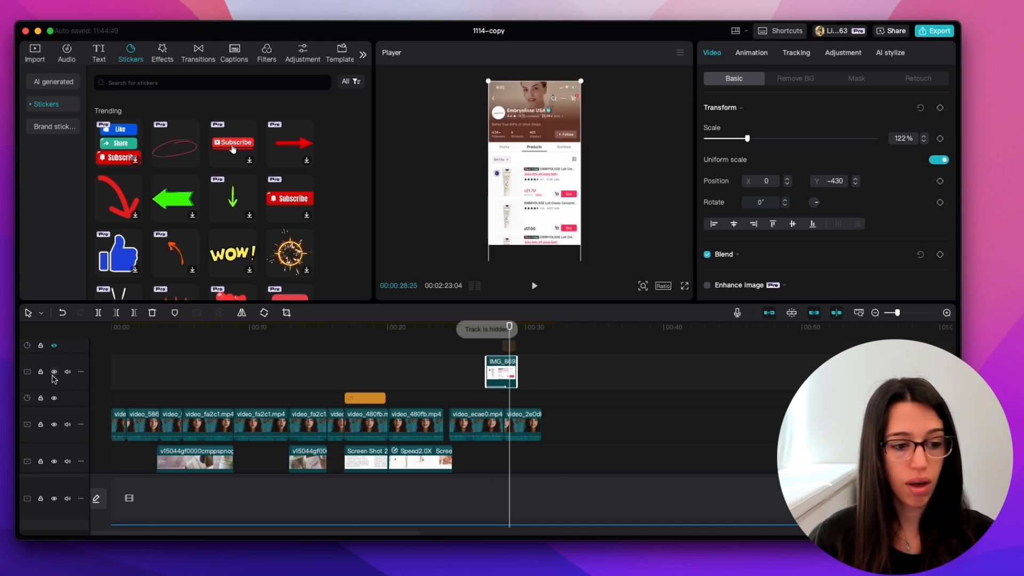
left_click(54, 372)
scroll(563, 453, "up", 2)
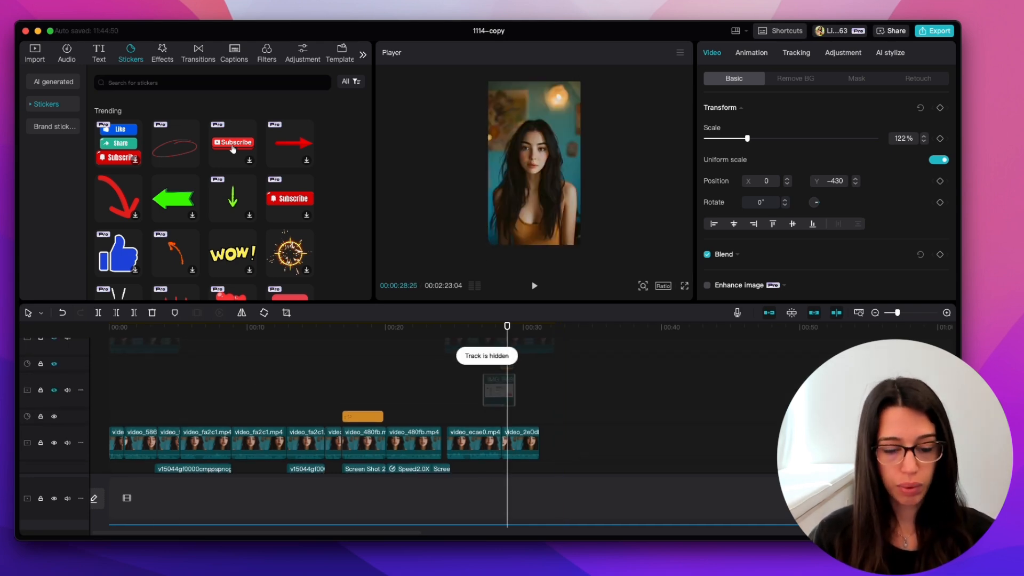
From Finder's broll folder, add IMG_8693.PNG above the influencer clips around 00:27, scaled to 123% with position X 0, Y -445
key("ctrl+Up")
left_click(372, 86)
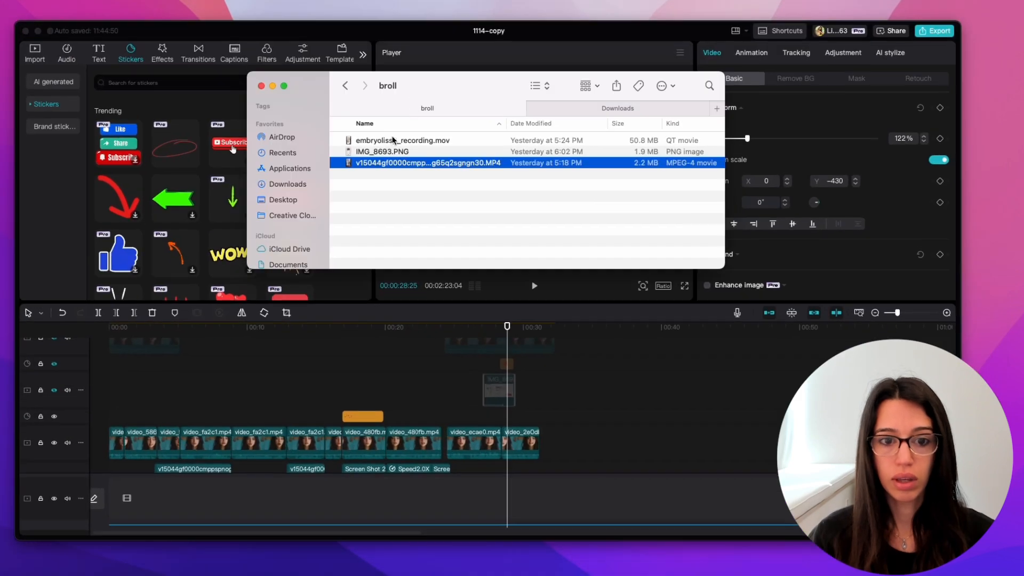
left_click(389, 151)
scroll(459, 404, "up", 3)
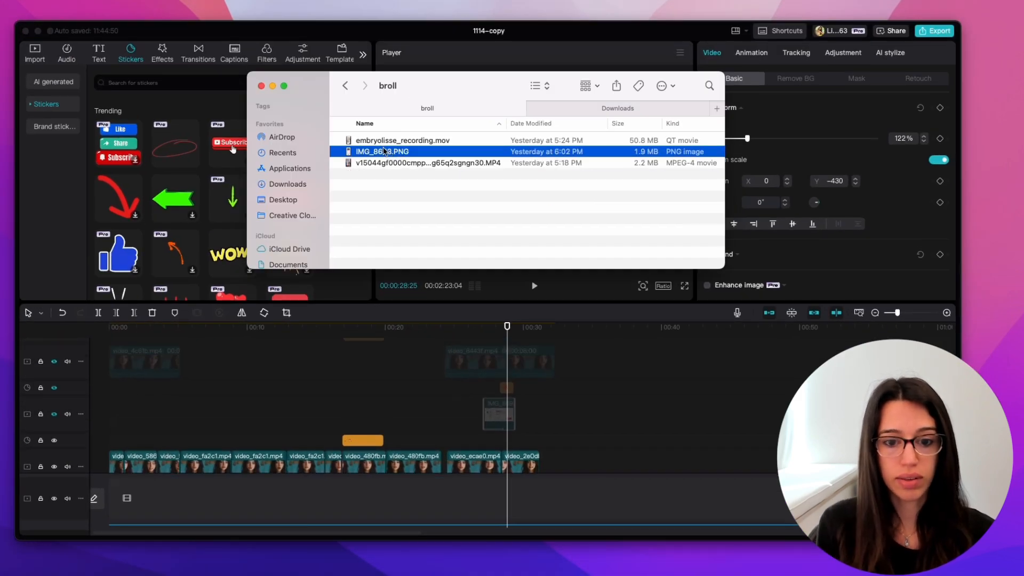
scroll(454, 416, "up", 5)
left_click_drag(416, 153, 515, 423)
left_click_drag(533, 463, 515, 397)
left_click_drag(497, 246, 476, 260)
mouse_move(530, 158)
left_mouse_down()
mouse_move(526, 227)
mouse_move(528, 179)
left_mouse_up()
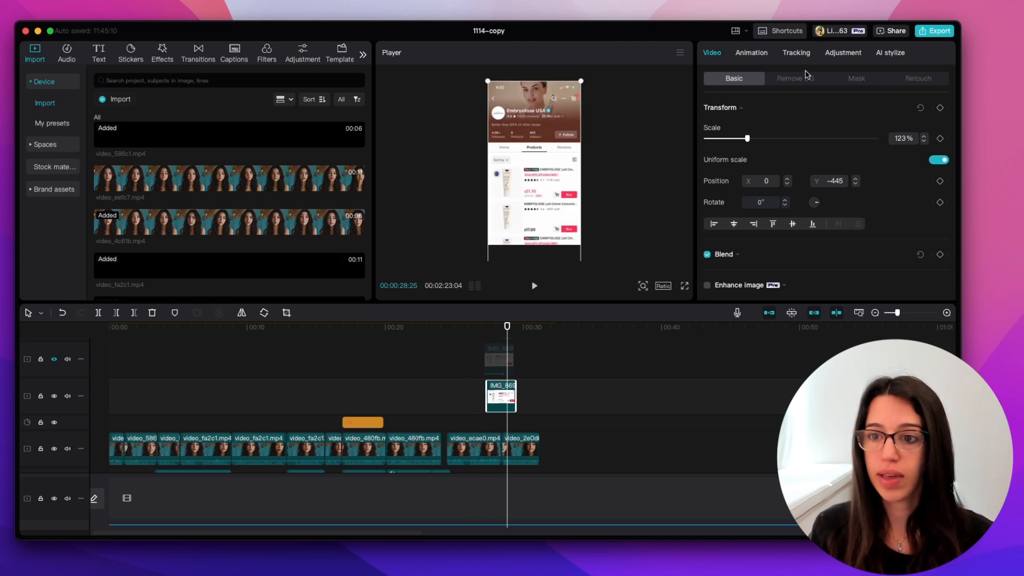
Apply the Snapshots entrance animation to the new IMG_8693 clip with a 1.5 s duration and preview it
left_click(752, 53)
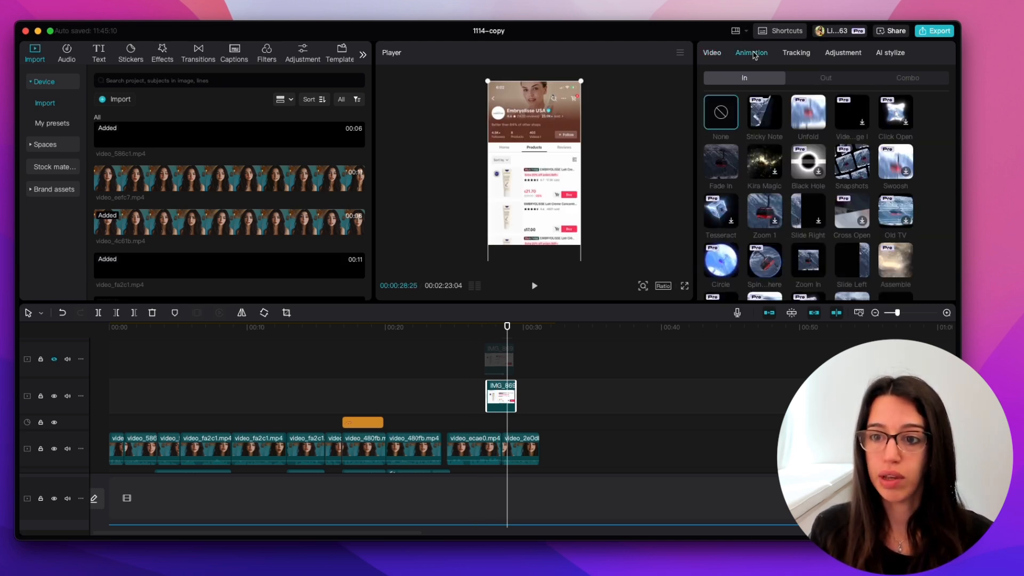
left_click(848, 173)
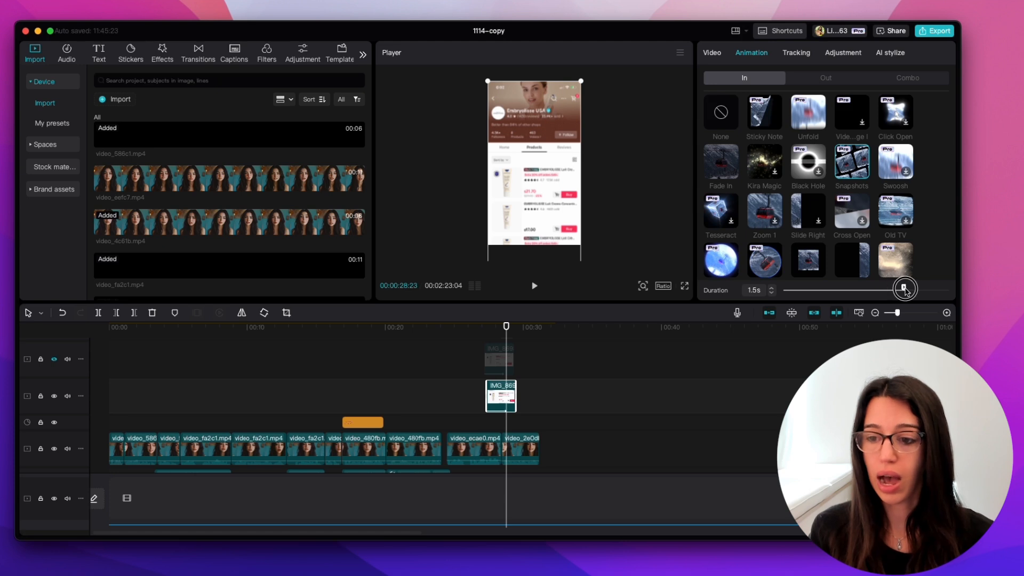
left_click_drag(903, 288, 867, 287)
left_click_drag(896, 291, 901, 290)
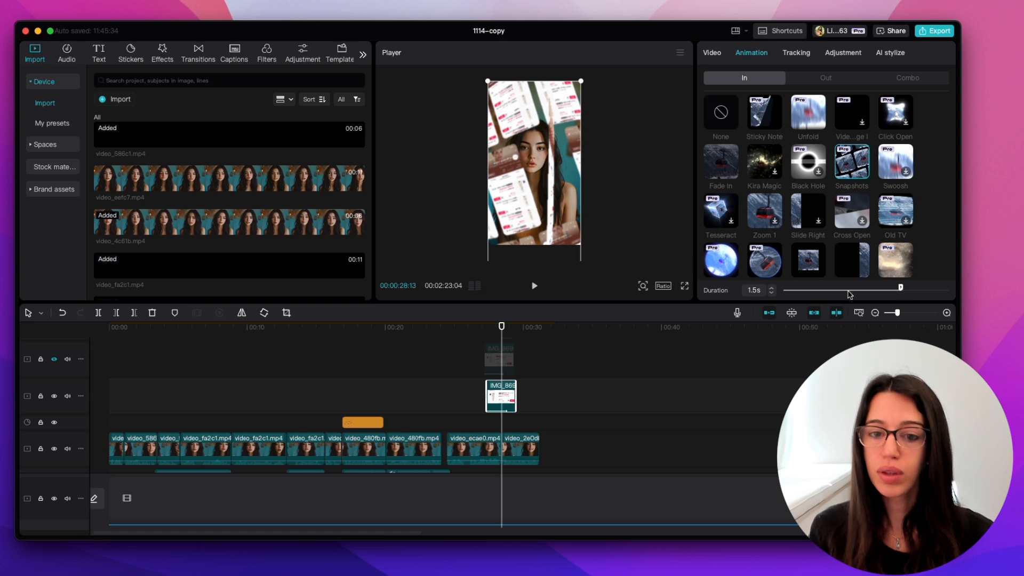
mouse_move(500, 326)
left_mouse_down()
mouse_move(482, 326)
mouse_move(513, 326)
left_mouse_up()
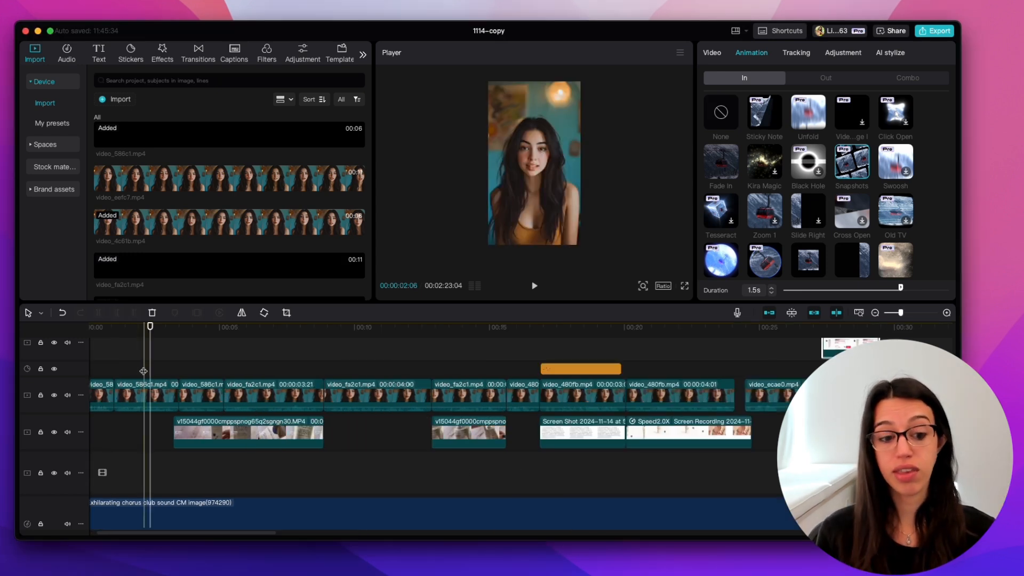
Add a Transform keyframe near the start of the four-second video_fa2c1.mp4 clip, at 00:00:09:04
scroll(152, 400, "left", 2)
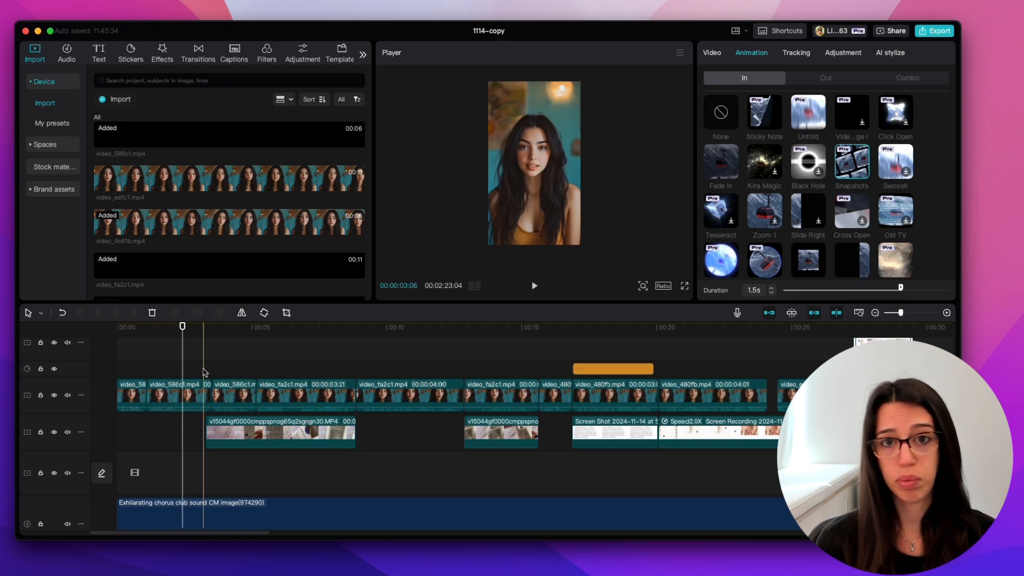
left_click(168, 397)
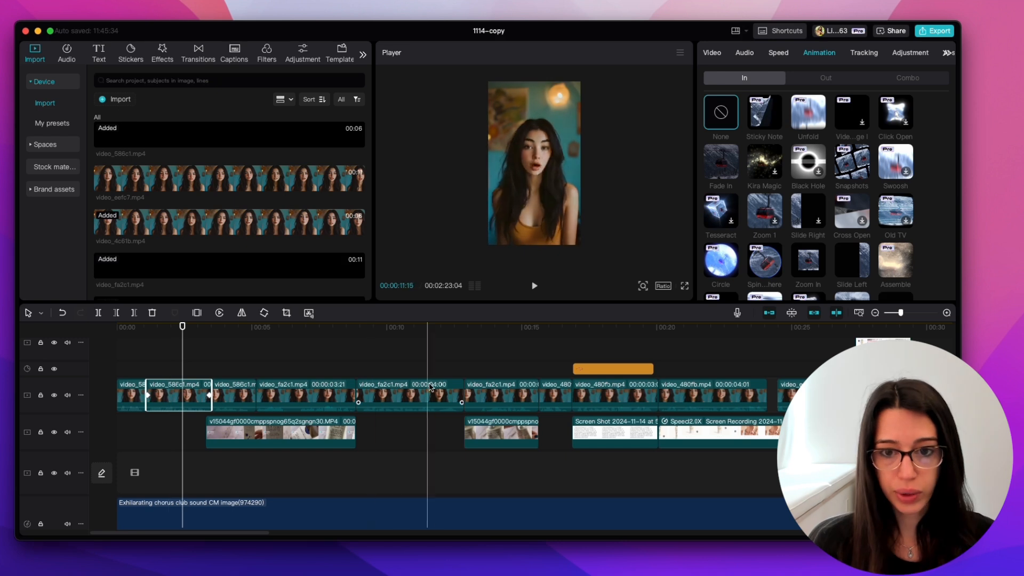
left_click(365, 397)
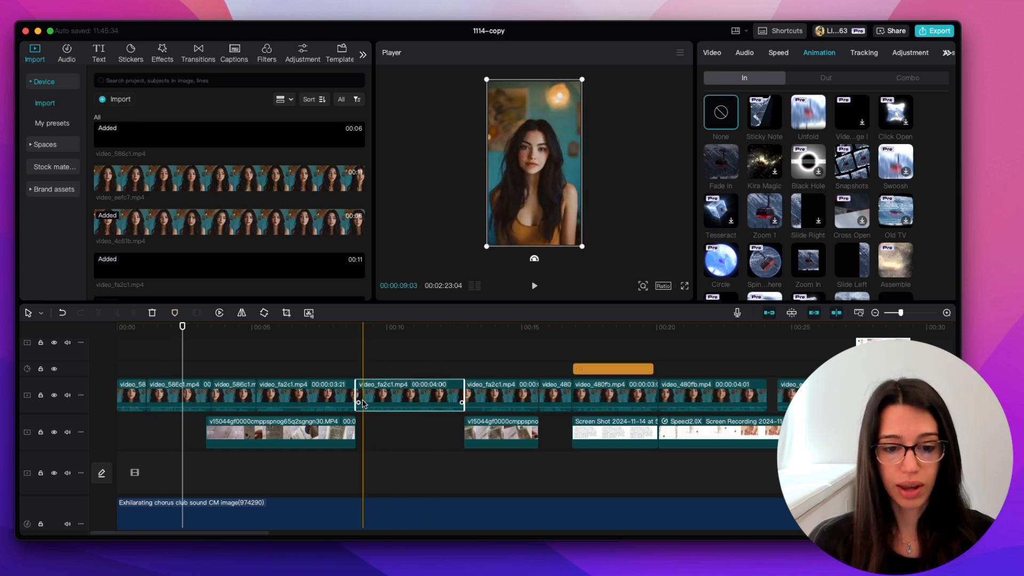
left_click(364, 333)
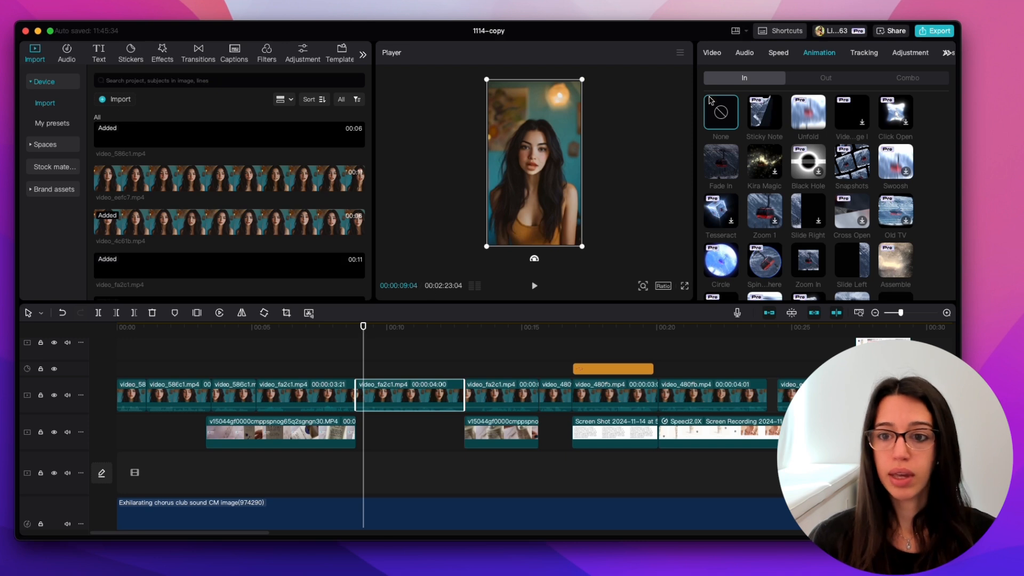
left_click(713, 53)
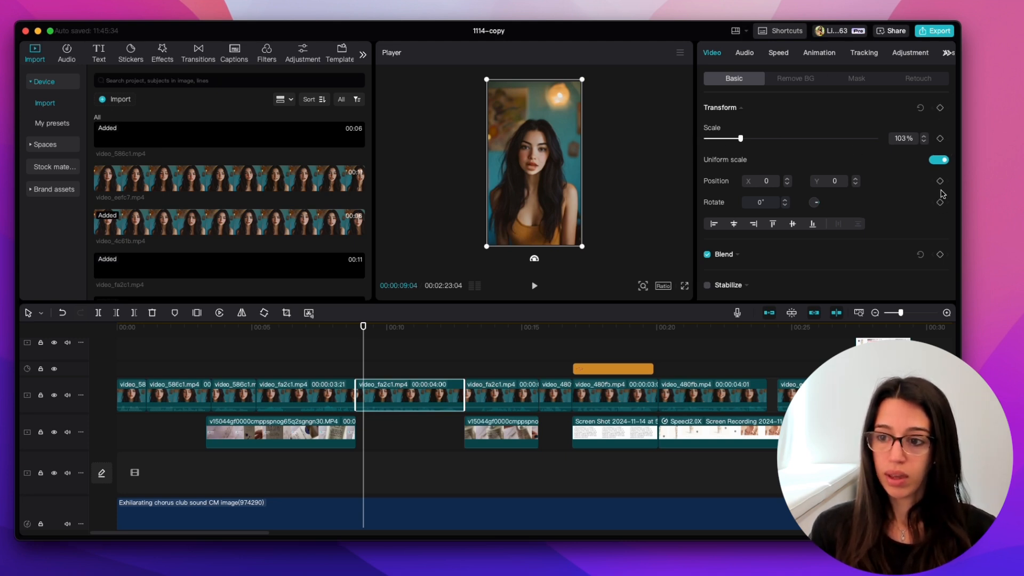
left_click(941, 108)
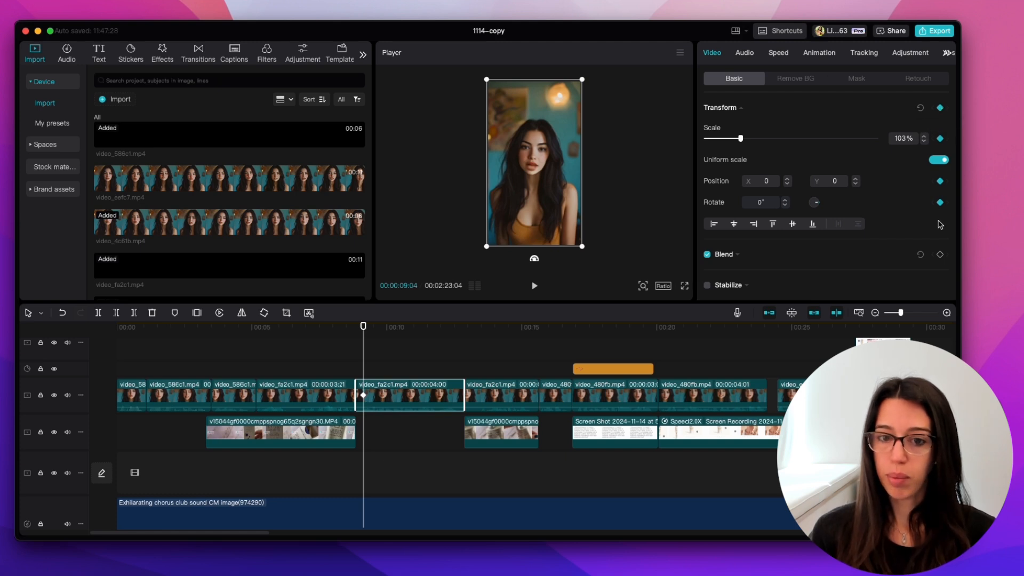
Add a Transform keyframe near the clip's end at 00:00:12:20, scale it to 120%, and play back the zoom
left_click_drag(363, 328, 459, 326)
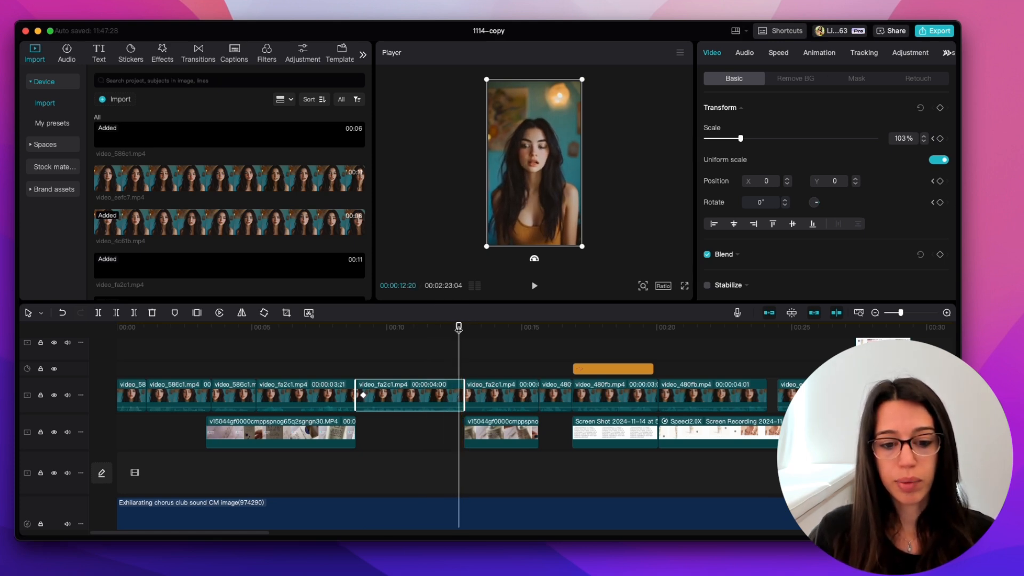
left_click(940, 108)
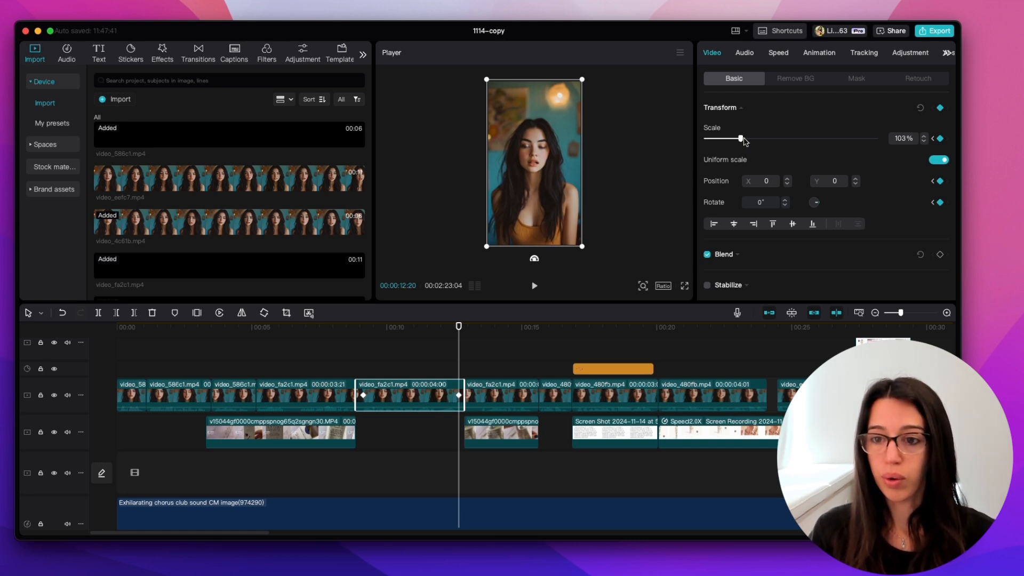
left_click_drag(741, 138, 748, 141)
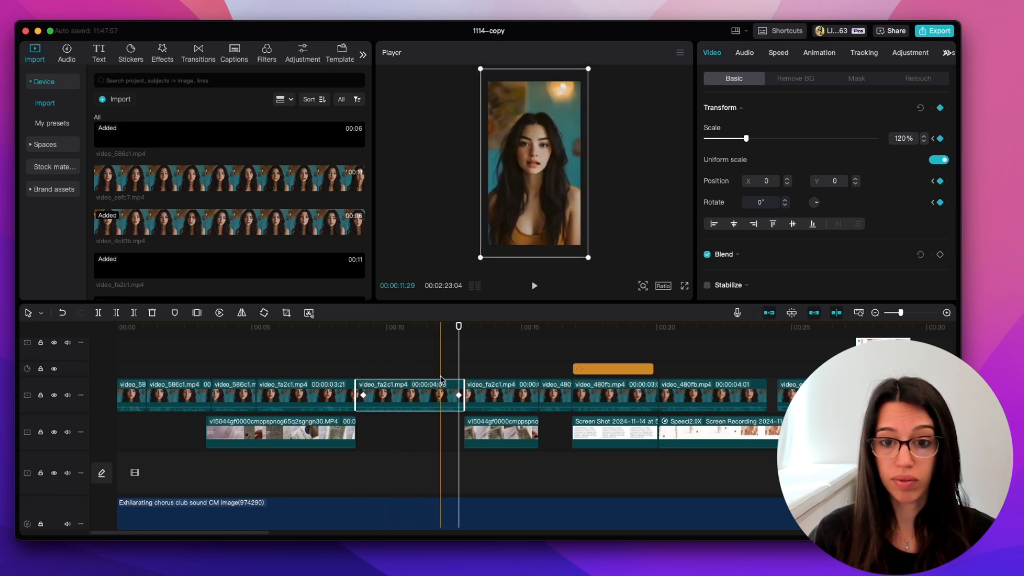
left_click(358, 365)
key("space")
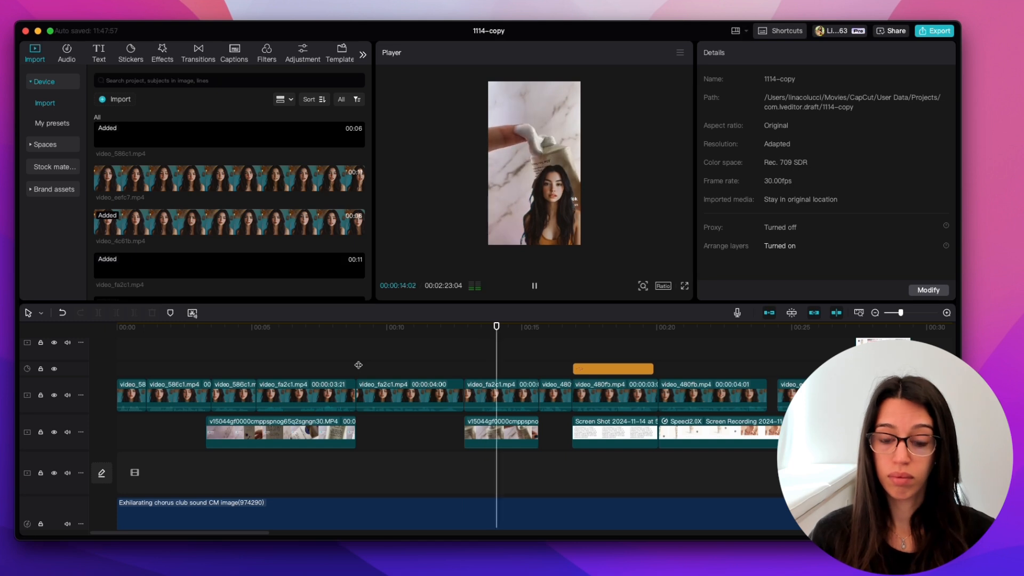
key("space")
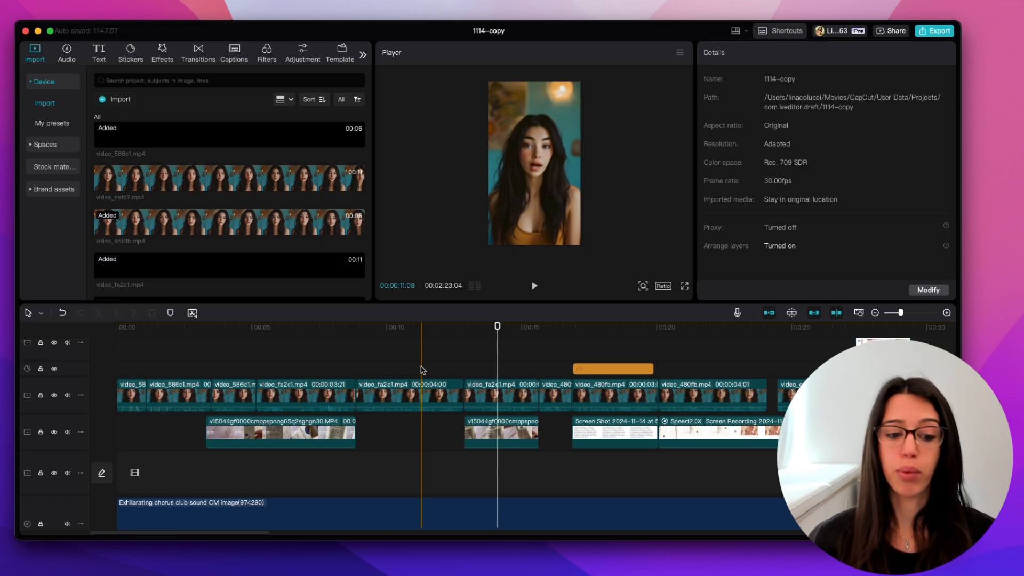
Add the Wobble video effect at the very start of the timeline, above the opening STOP SCROLLING clip
left_click(143, 389)
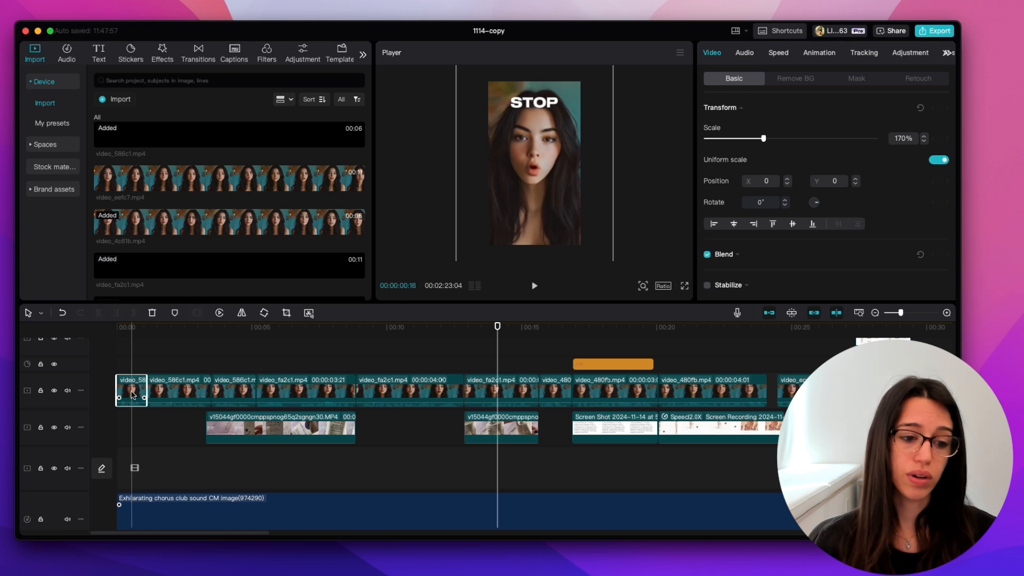
left_click(156, 55)
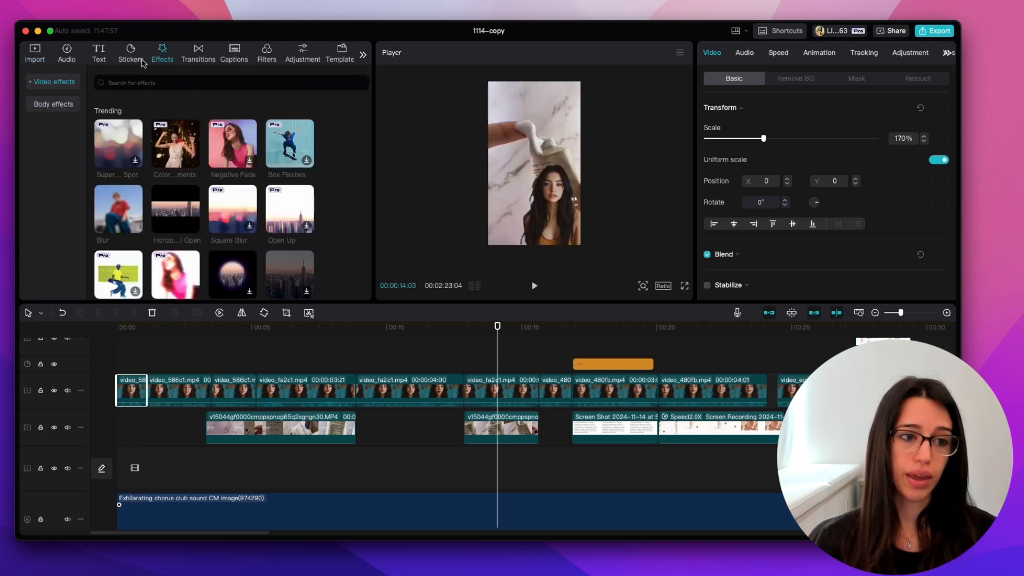
left_click(32, 83)
scroll(144, 216, "down", 3)
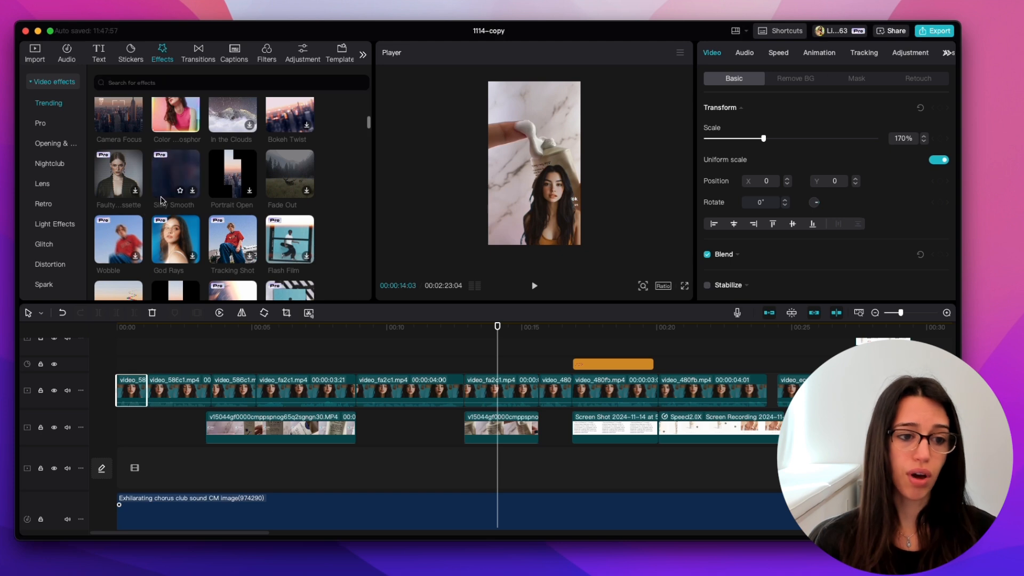
scroll(165, 181, "down", 2)
left_click_drag(118, 176, 114, 367)
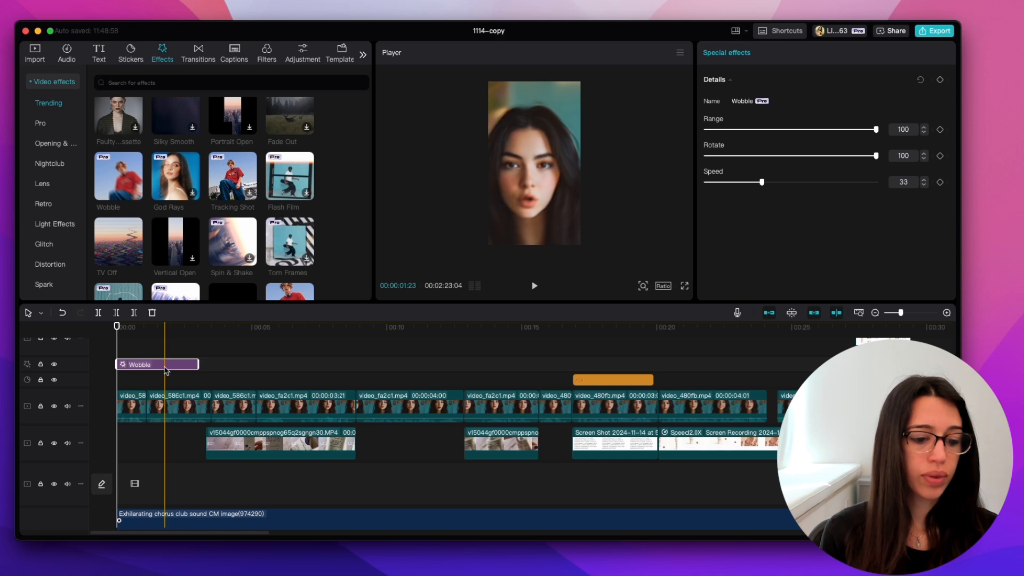
Add Happy Romantic Track from the Black Friday music at the timeline's start, above the other music, and mute its track
scroll(153, 469, "down", 2)
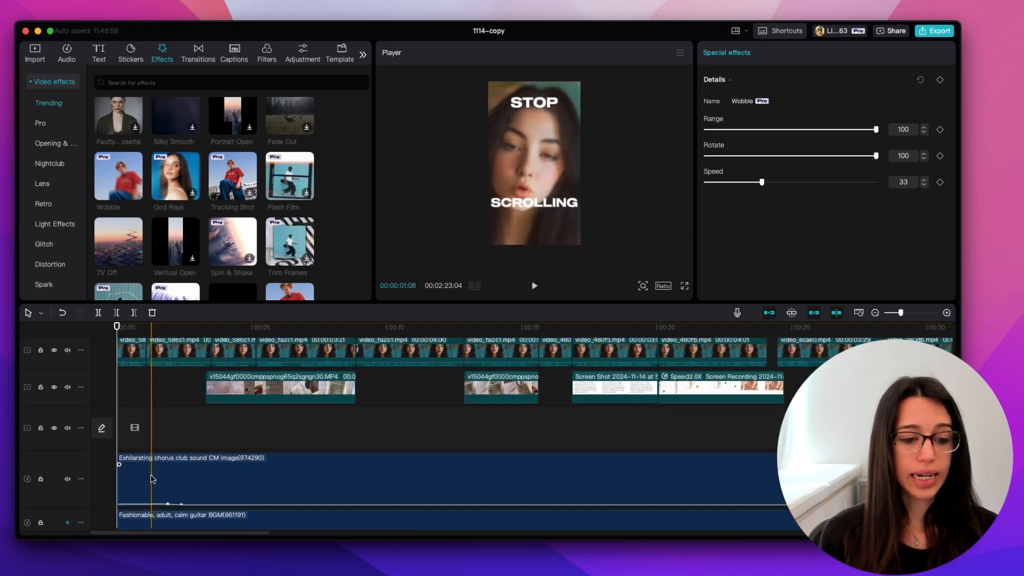
left_click(66, 52)
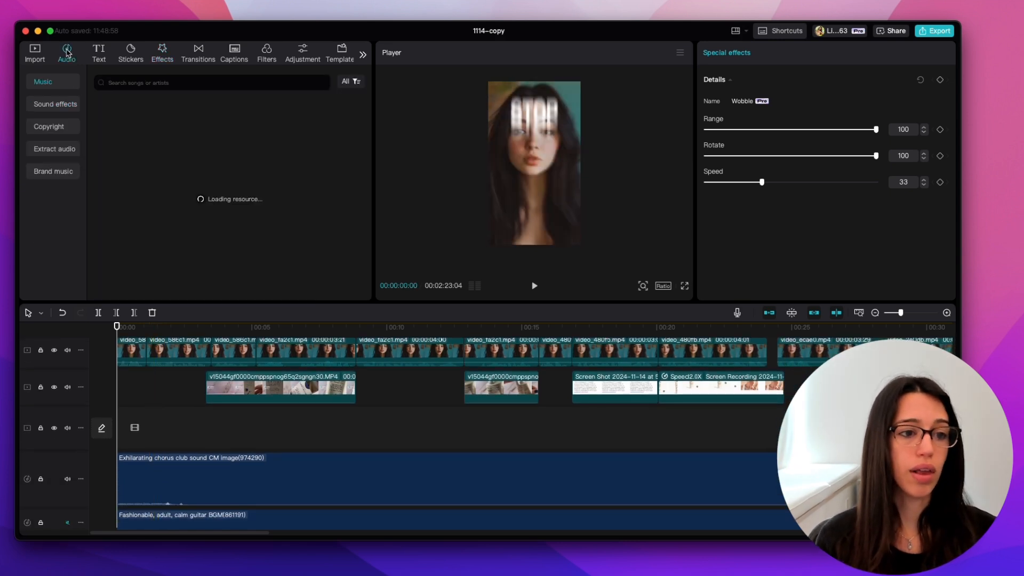
left_click(33, 84)
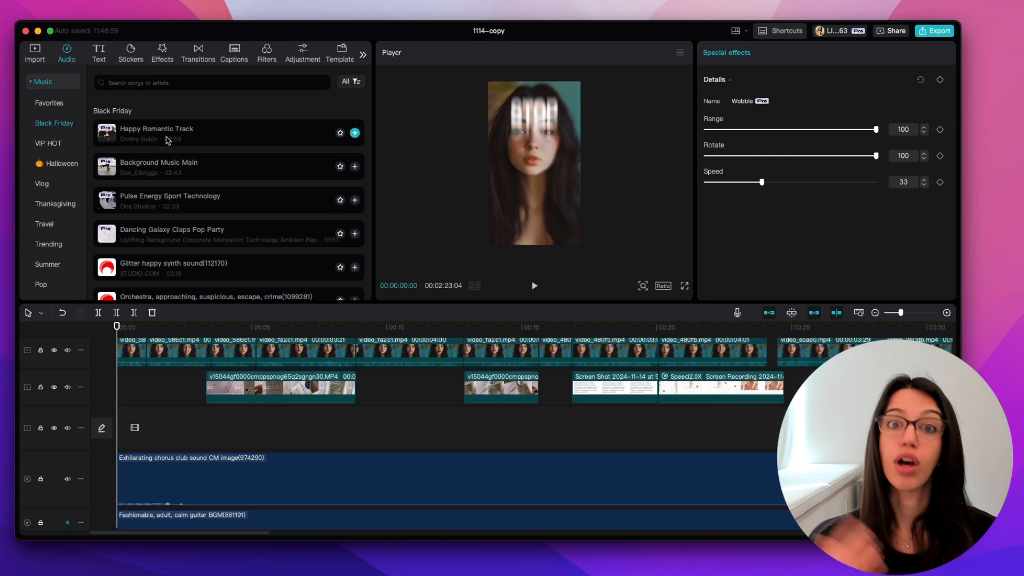
left_click_drag(168, 141, 123, 443)
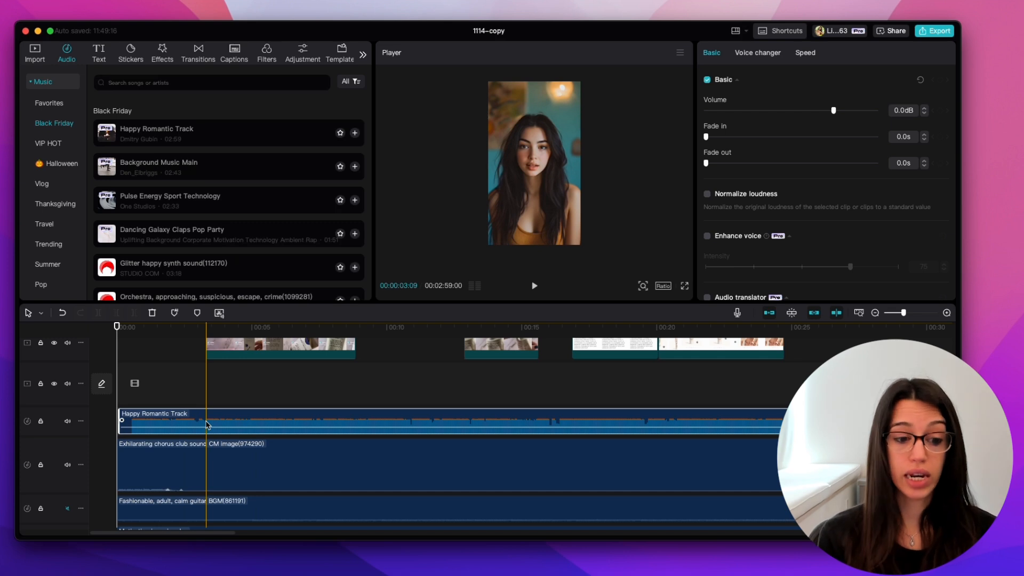
scroll(208, 425, "down", 3)
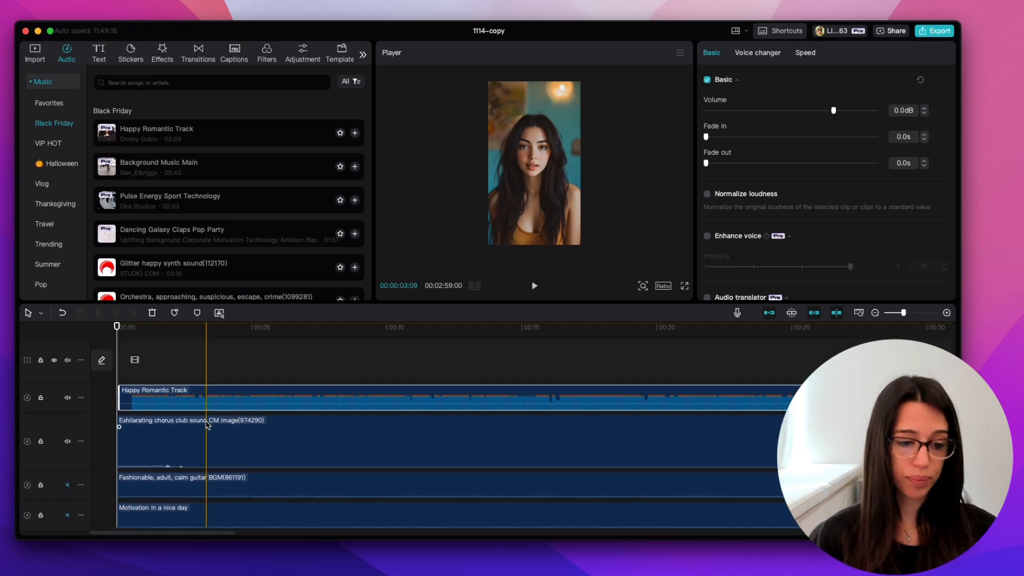
left_click(250, 358)
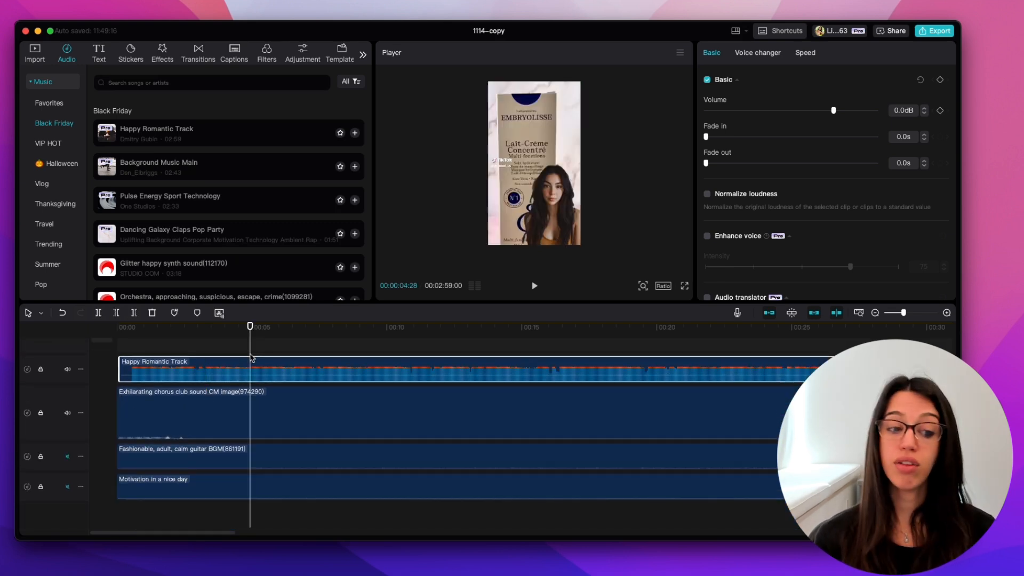
left_click(67, 368)
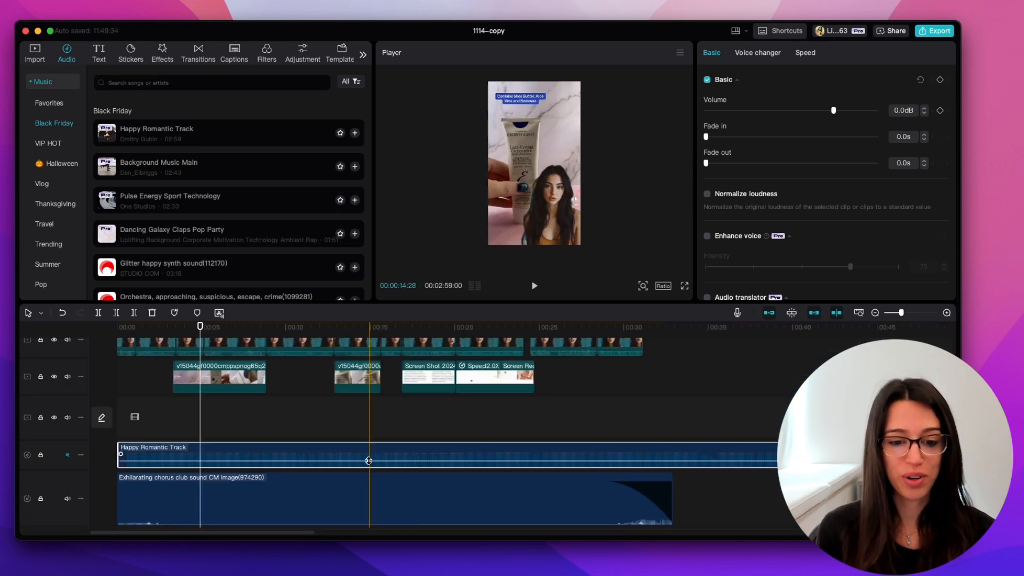
Lower the volume of the Happy Romantic Track music clip to -42.2 dB
left_click_drag(368, 462, 367, 467)
left_click_drag(793, 111, 744, 111)
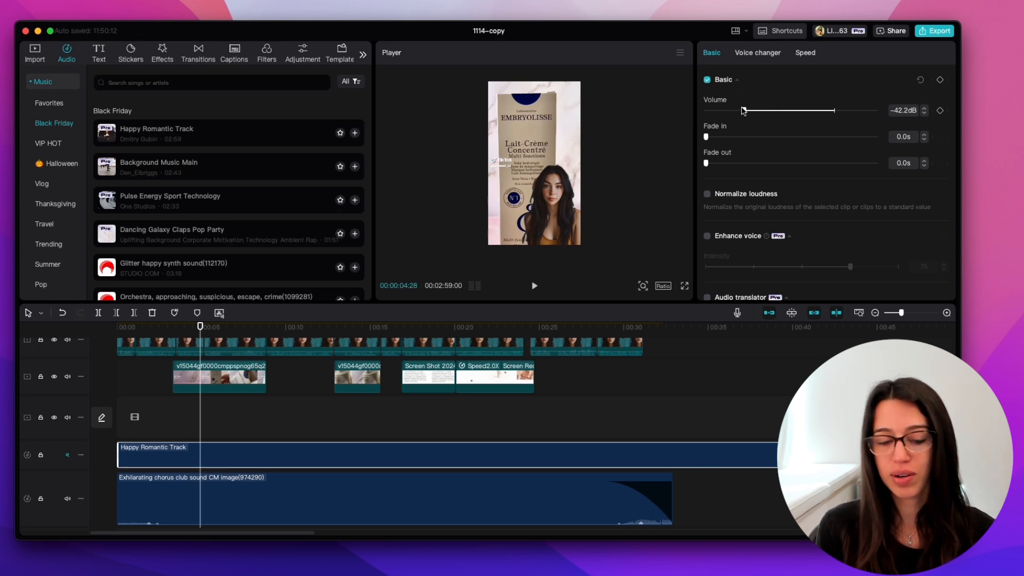
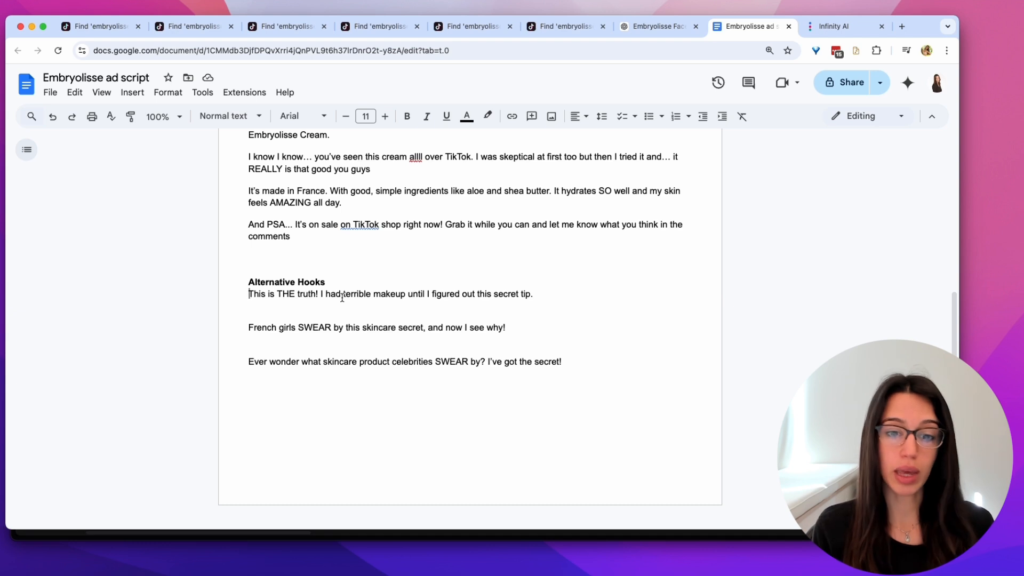
Copy the first alternative hook, "This is THE truth!…", from the Embryolisse ad script and replace Infinity AI's text-to-speech text with it
triple_click(341, 297)
key("super+c")
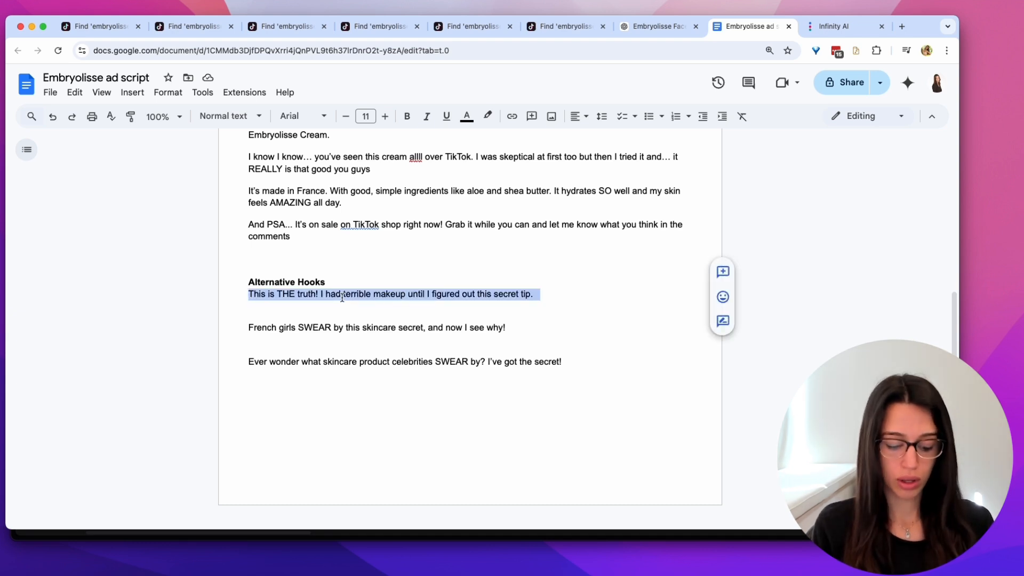
left_click(832, 27)
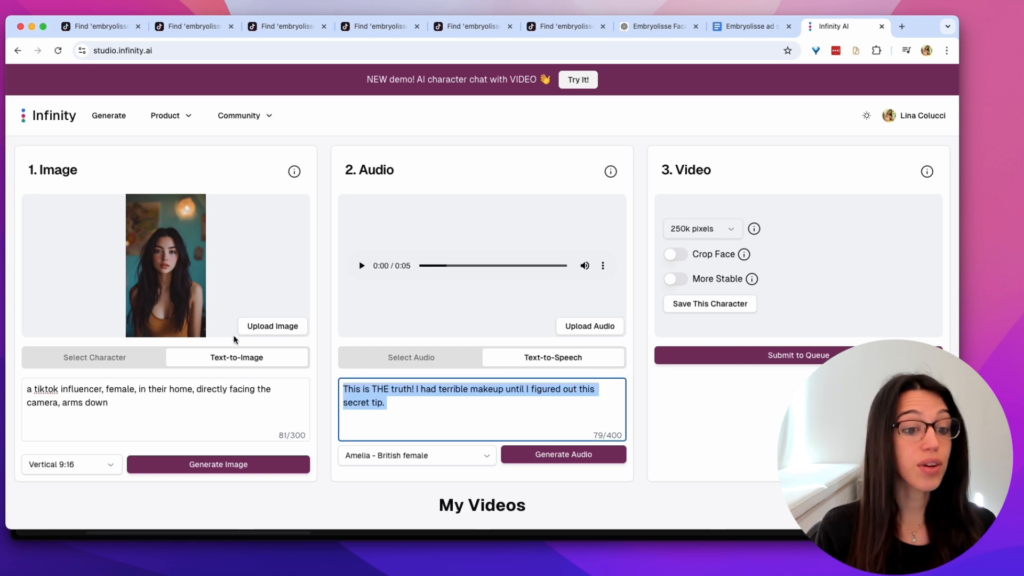
left_click(394, 422)
left_click_drag(421, 403, 292, 366)
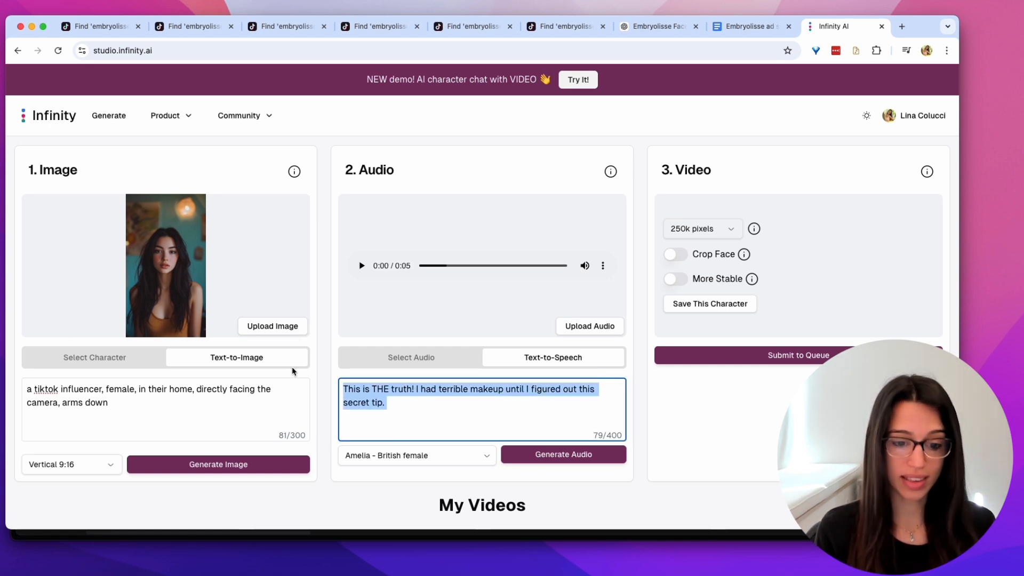
key("super+v")
Generate the hook's audio with the Brittney - American female voice, listen to it, and submit the video to the queue
left_click(398, 463)
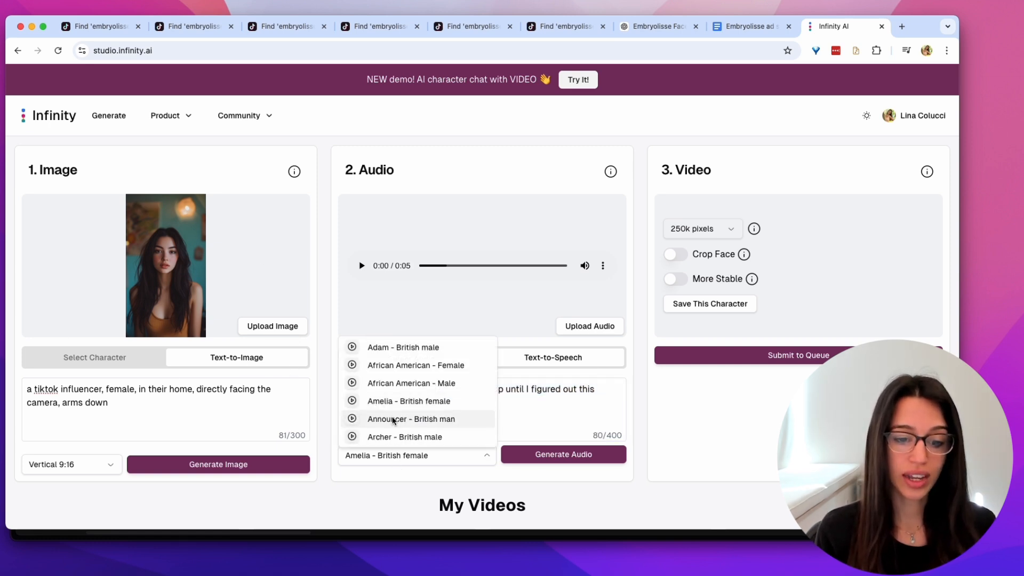
scroll(396, 418, "down", 3)
left_click(409, 415)
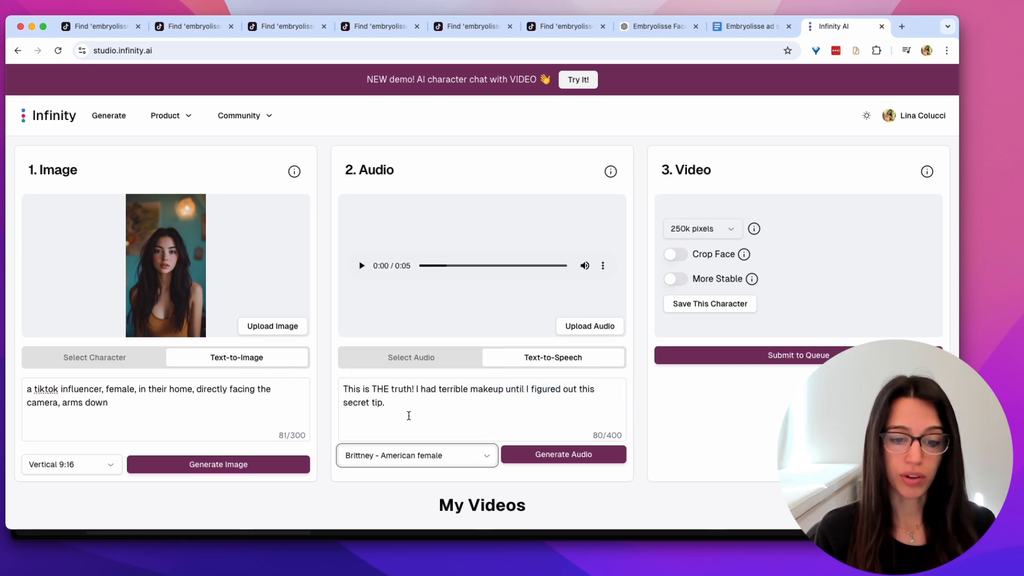
left_click(545, 454)
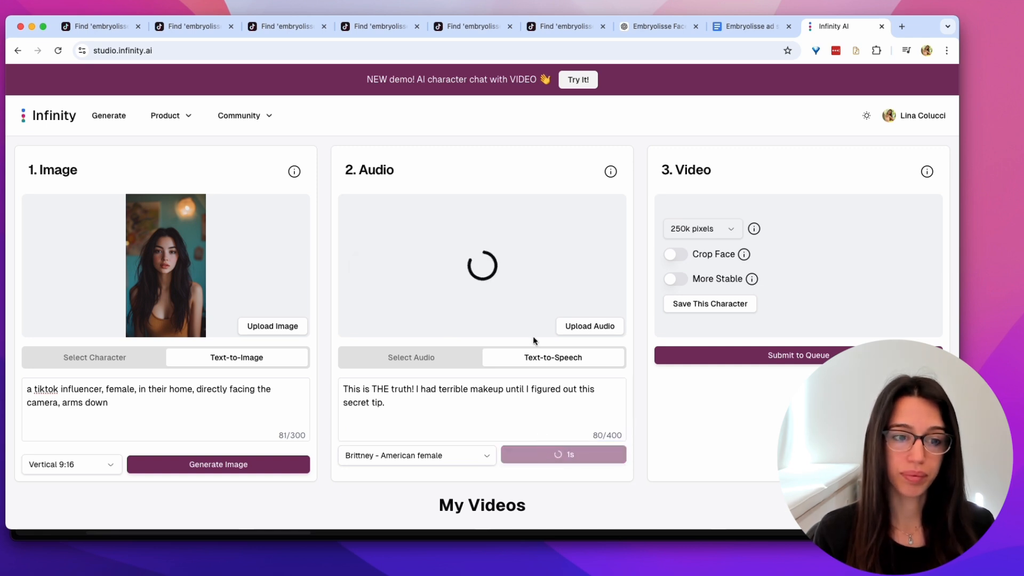
left_click(357, 268)
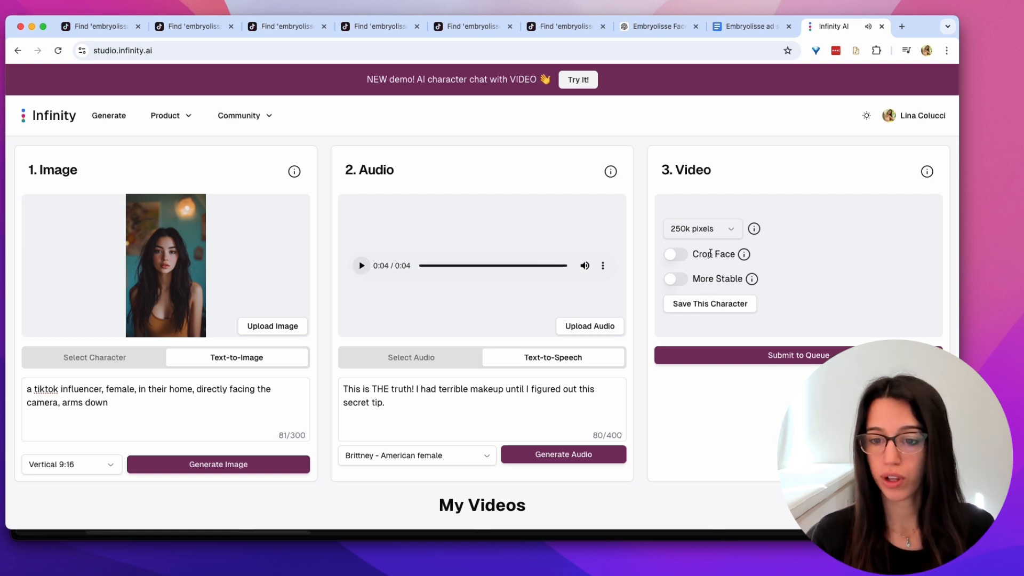
left_click(708, 359)
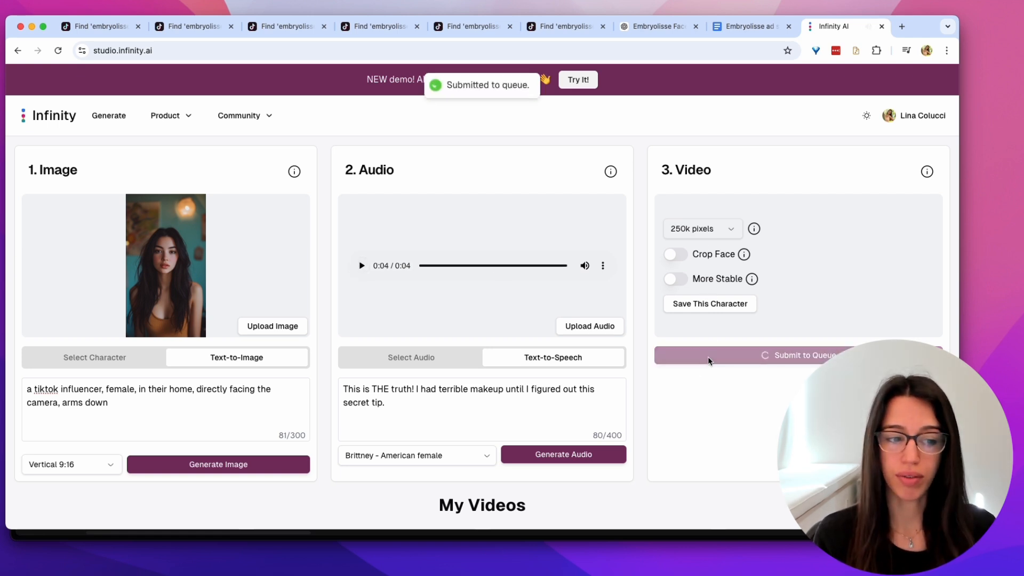
Copy the script's second hook, "French girls SWEAR by this skincare secret, and now I see why!", over Infinity AI's text-to-speech text
left_click(755, 29)
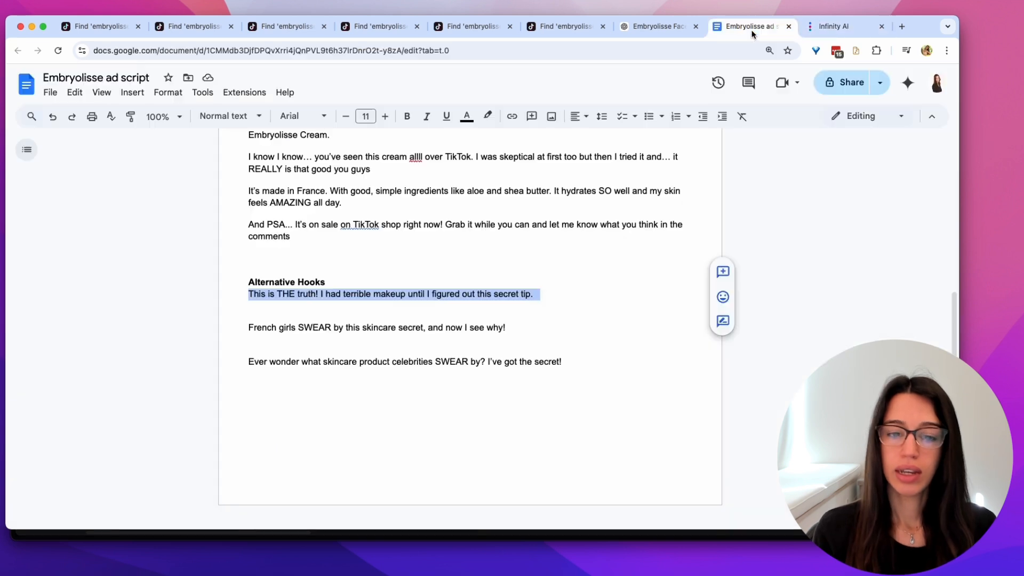
left_click_drag(326, 349, 407, 302)
key("super+c")
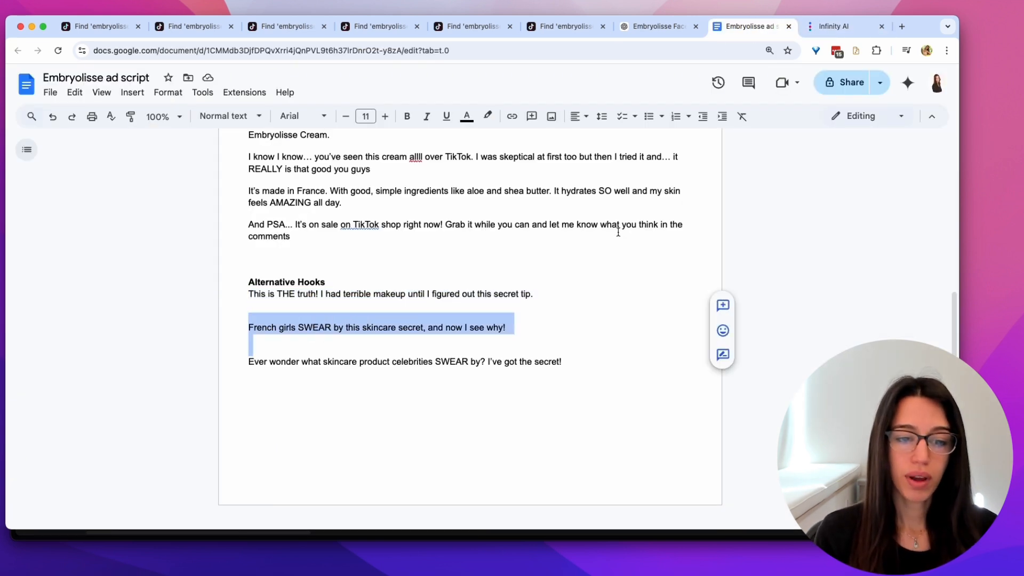
left_click(816, 27)
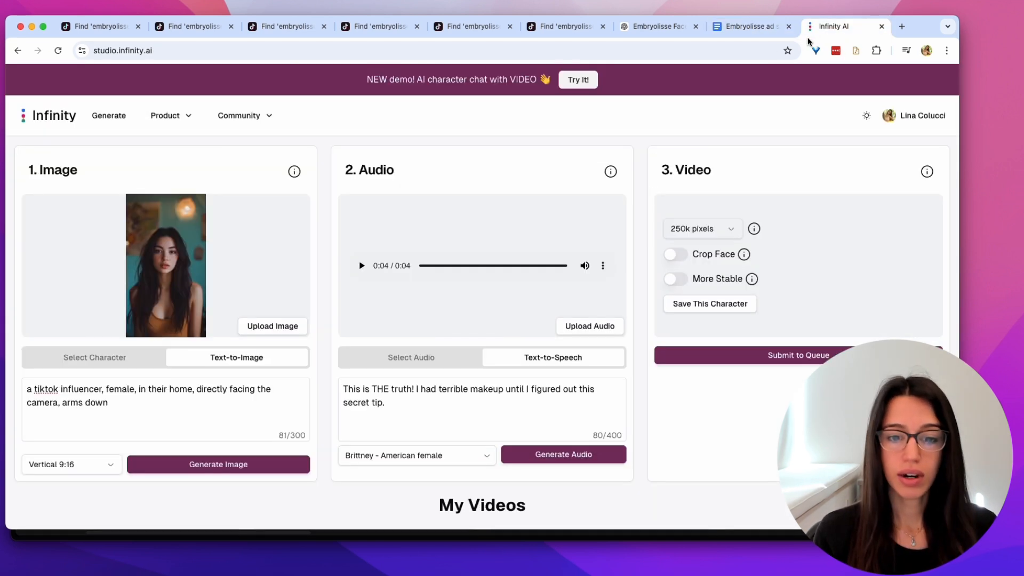
left_click_drag(385, 404, 315, 377)
key("super+v")
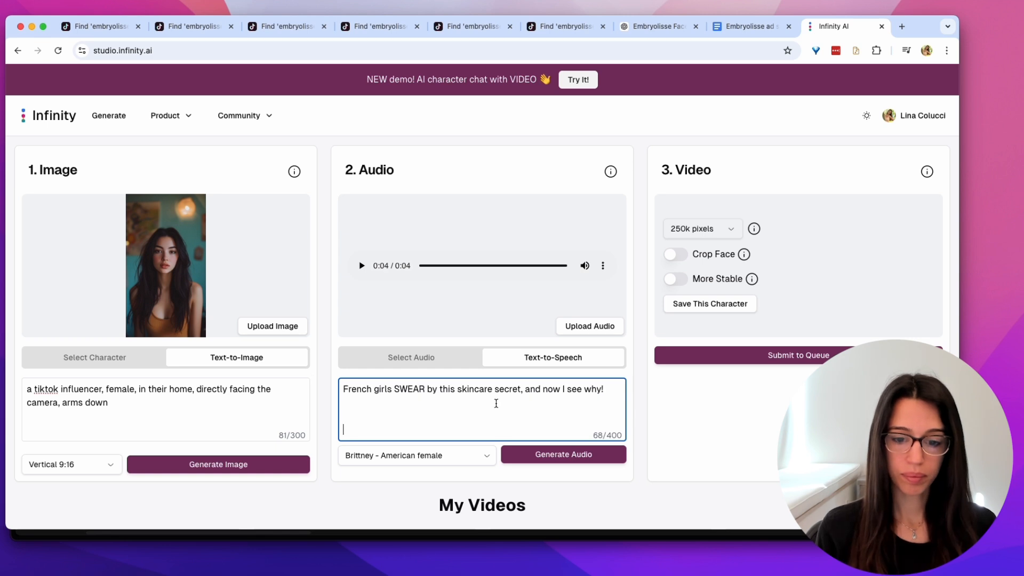
Generate and listen to the French girls hook audio, and submit that video to the queue
left_click(585, 458)
left_click(361, 265)
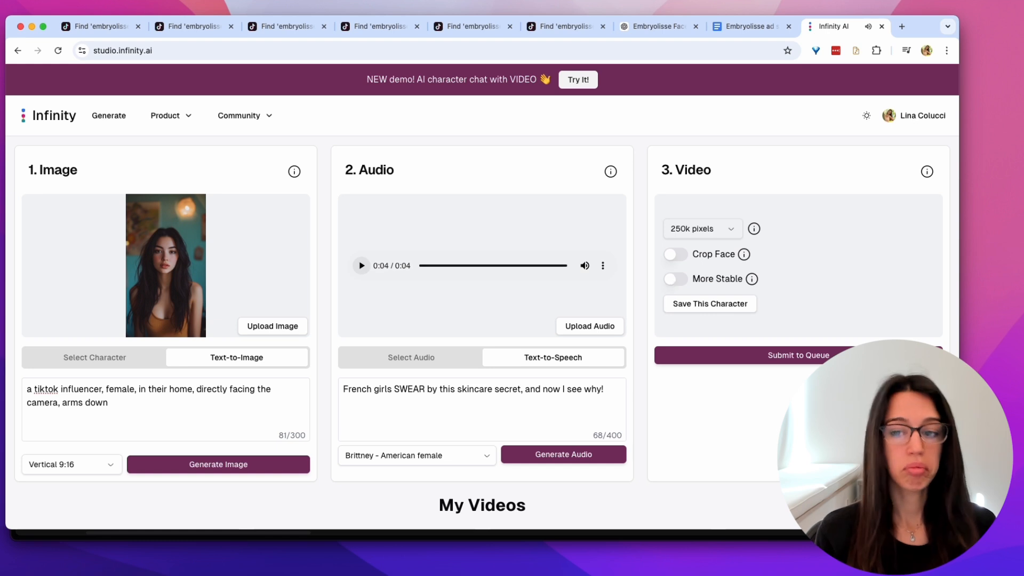
left_click(767, 355)
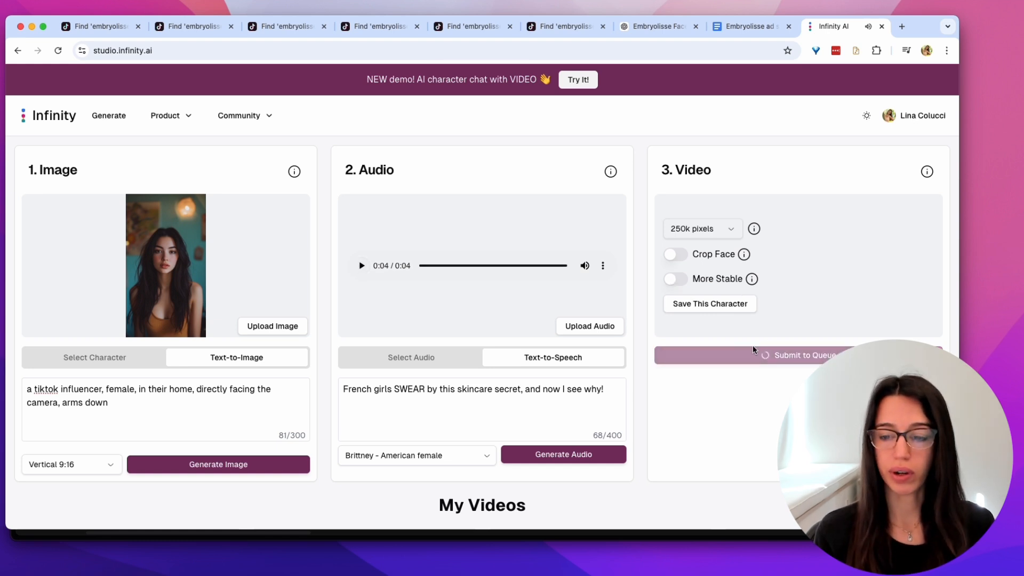
Copy the script's third hook, "Ever wonder what skincare product celebrities SWEAR by?…", over Infinity AI's text-to-speech text, and generate and play its audio
left_click(731, 28)
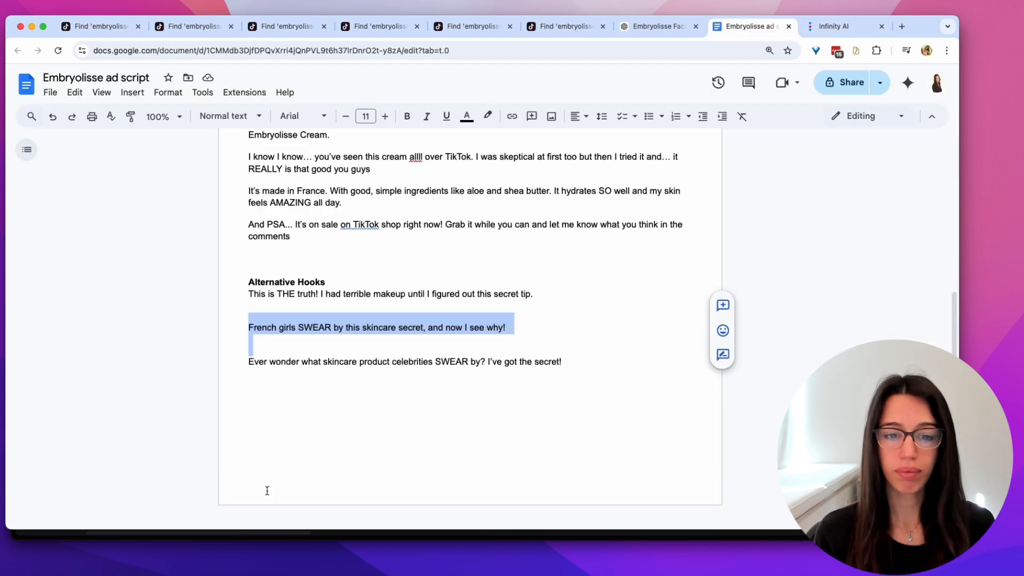
triple_click(272, 363)
key("super+c")
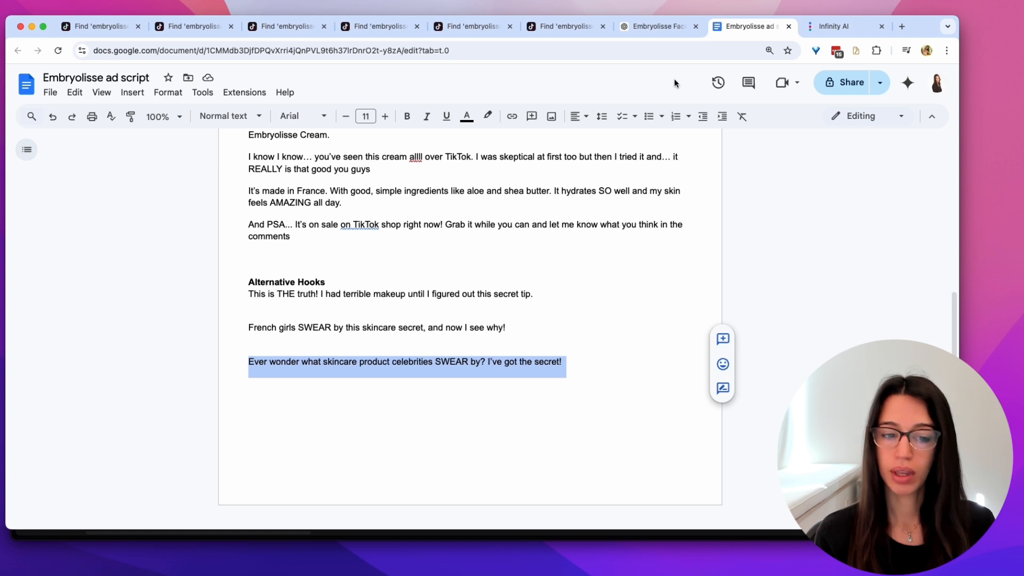
left_click(831, 27)
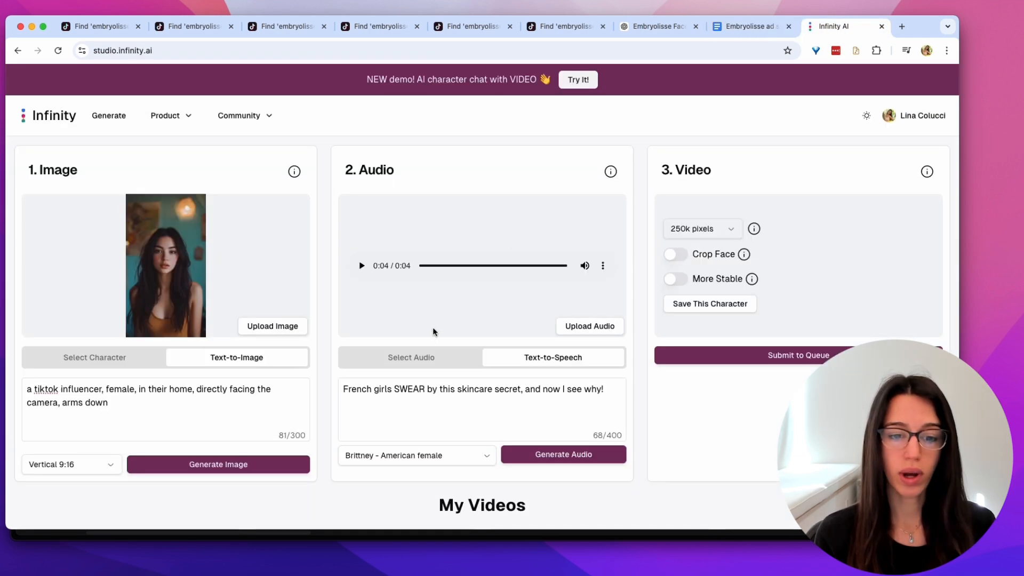
triple_click(392, 379)
key("super+v")
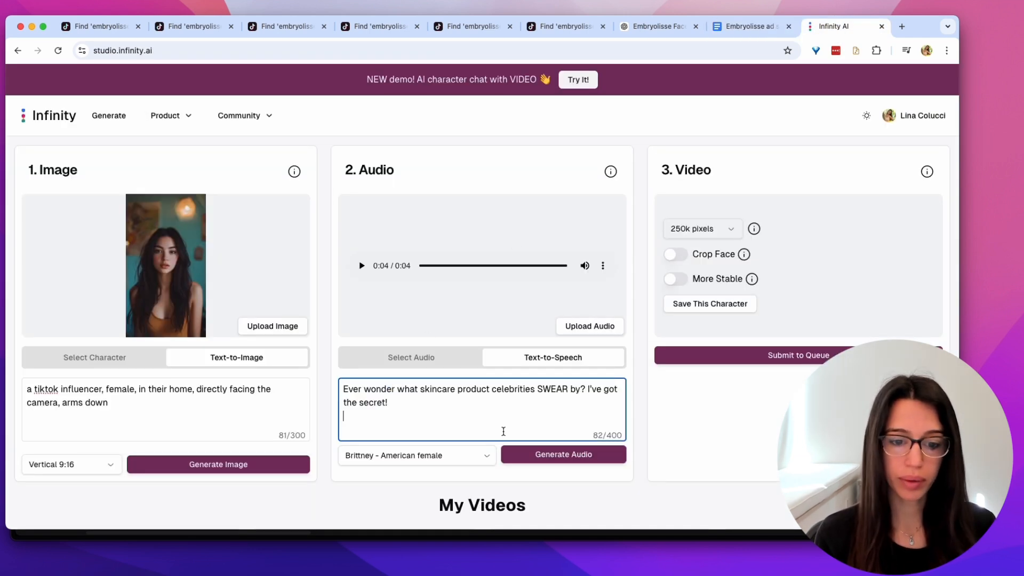
left_click(550, 448)
left_click(360, 266)
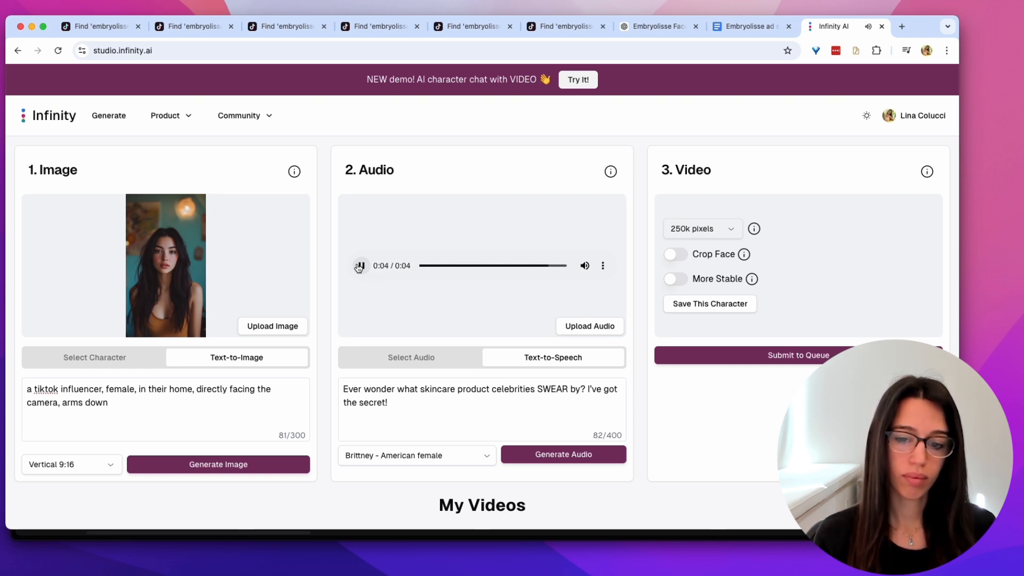
Edit the celebrities hook so its first sentence ends with lowercase "swear by?!?"
double_click(550, 388)
type("wear")
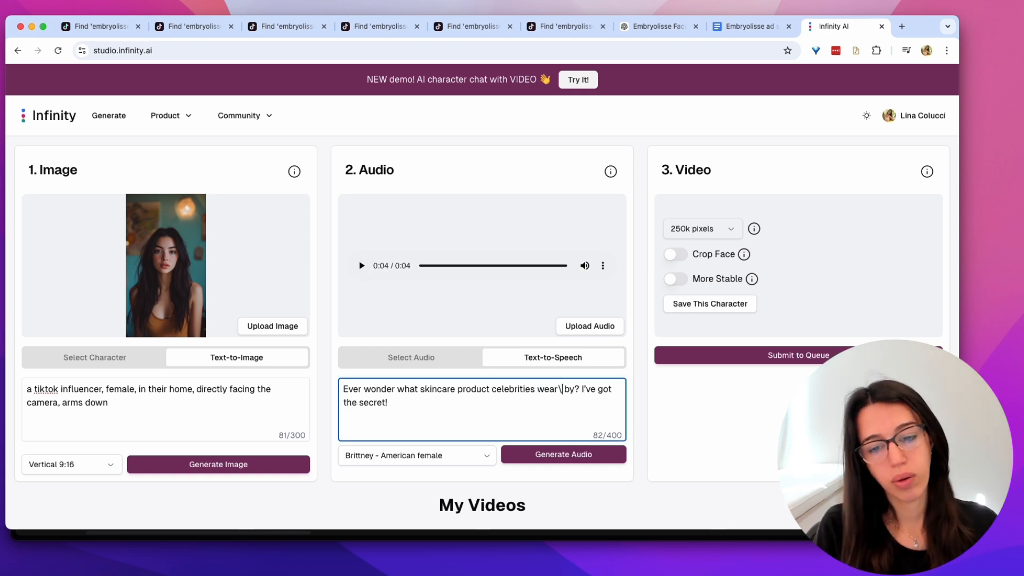
double_click(555, 388)
type("swear")
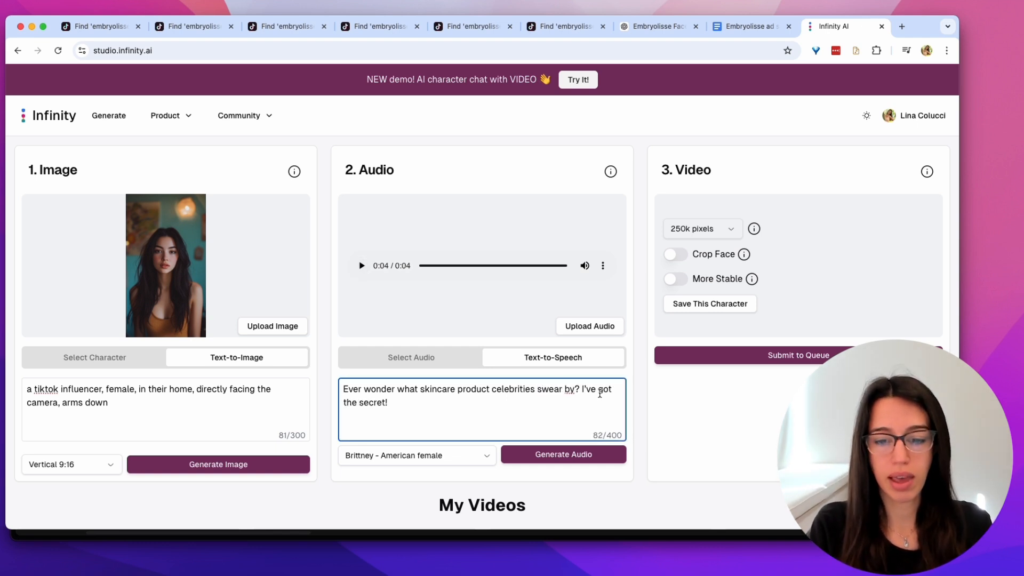
left_click(577, 387)
type("!")
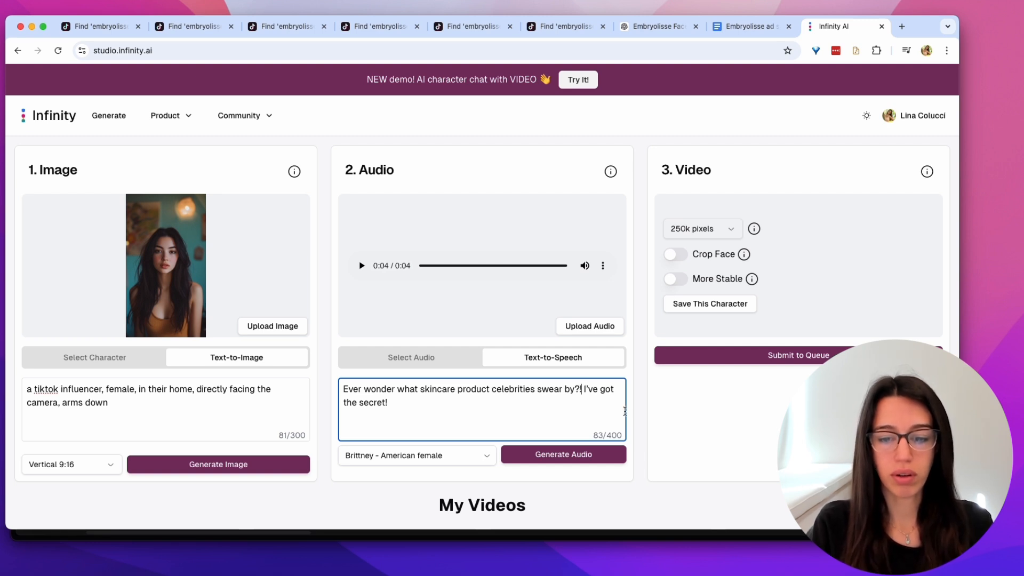
type("?")
Regenerate and listen to the edited celebrities hook audio, and submit its video to the queue
left_click(564, 454)
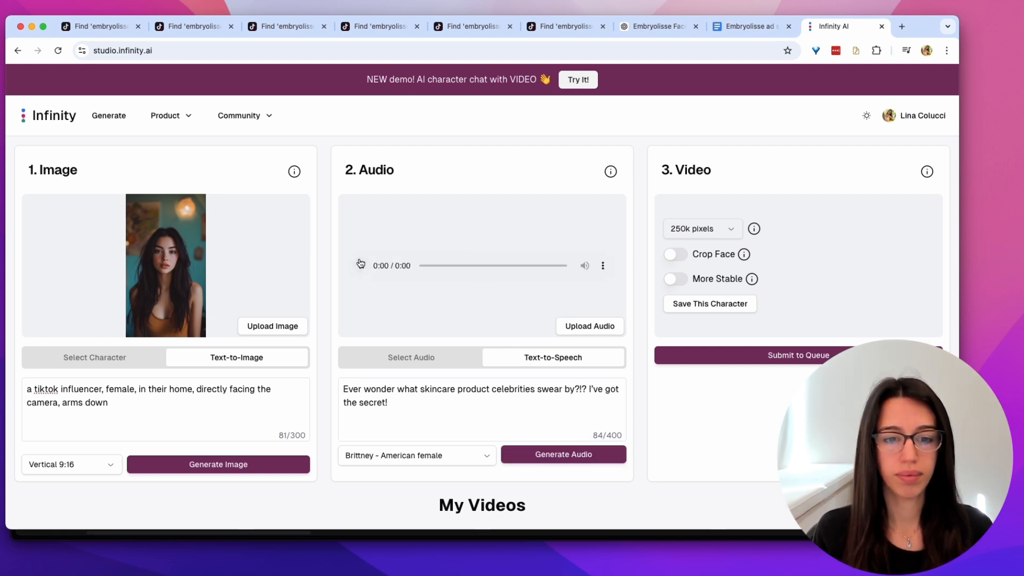
left_click(361, 265)
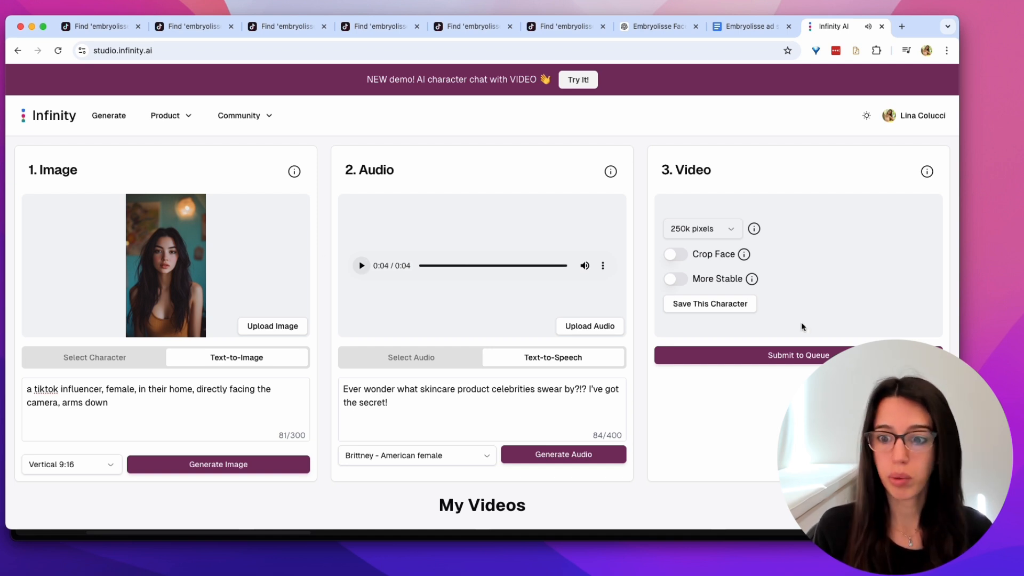
left_click(791, 350)
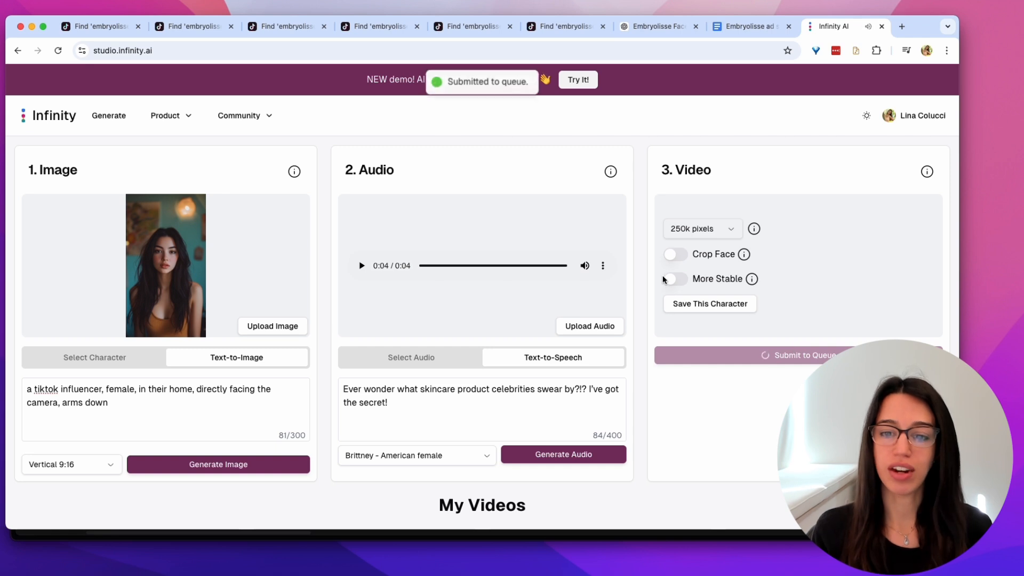
Play the three newest hook videos in My Videos to review them
scroll(643, 268, "down", 5)
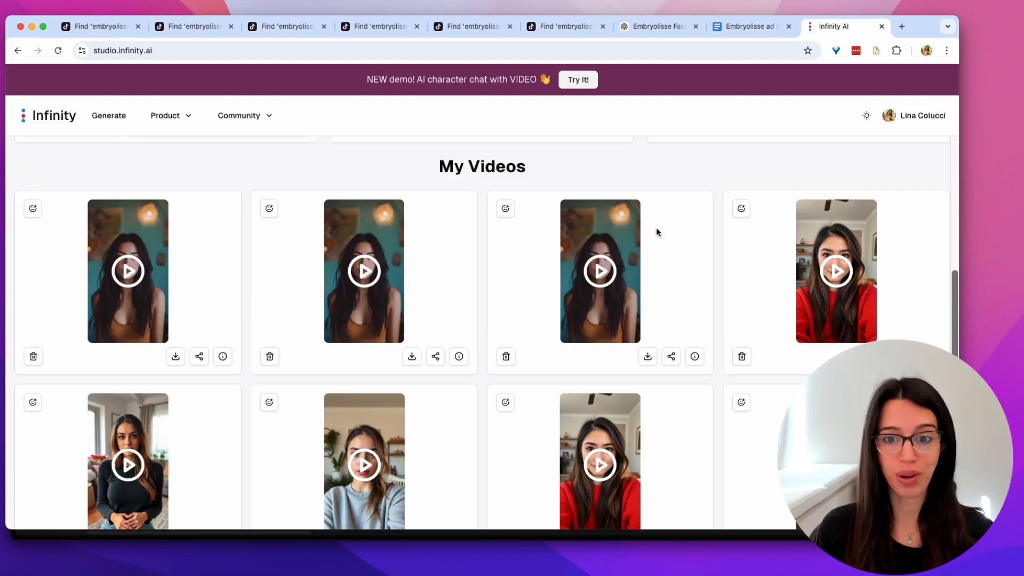
left_click(629, 295)
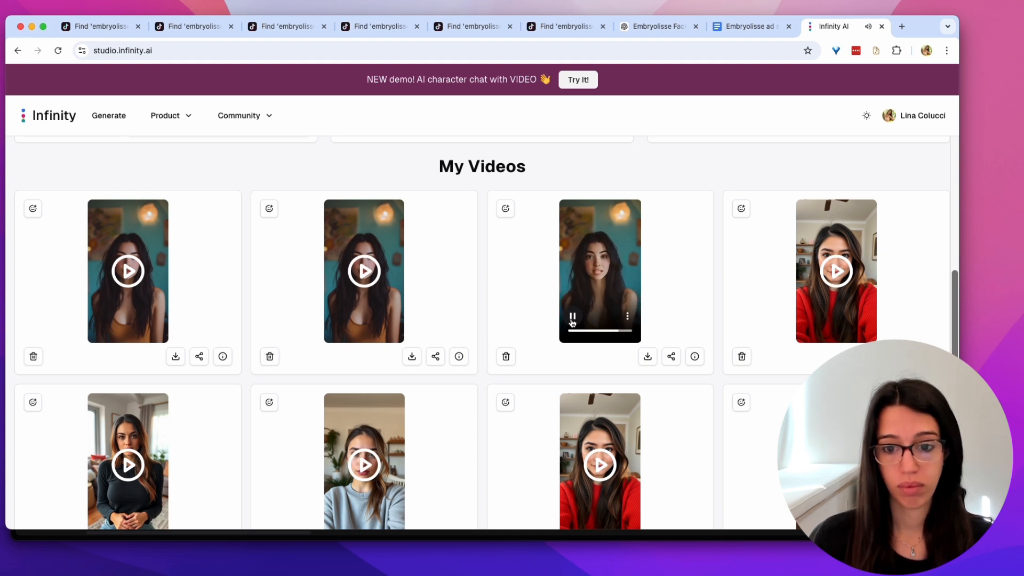
left_click(362, 320)
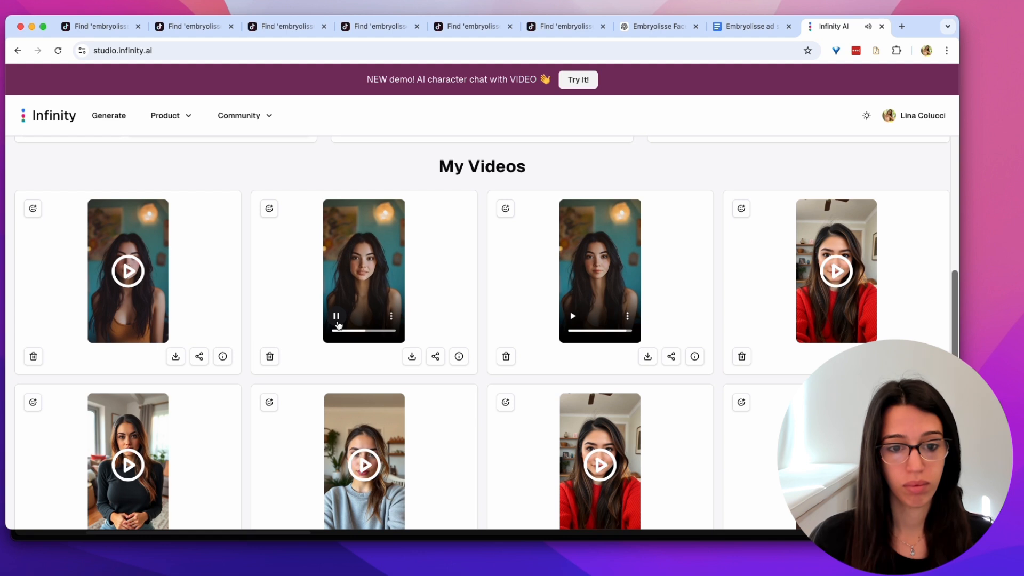
left_click(136, 282)
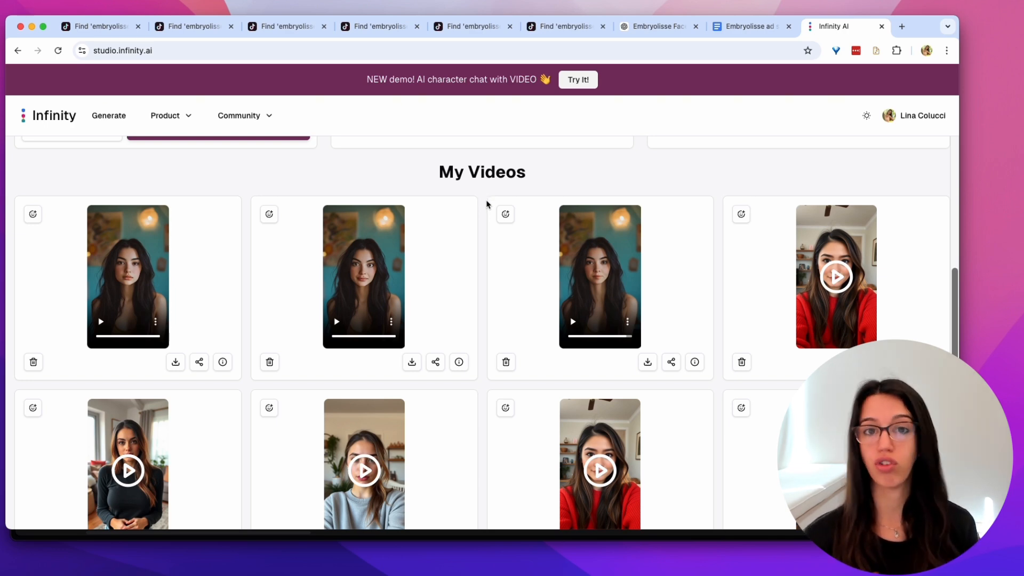
Generate a new vertical 9:16 influencer image from the same prompt and submit it with the "Stop scrolling!" audio to the queue
scroll(486, 204, "up", 6)
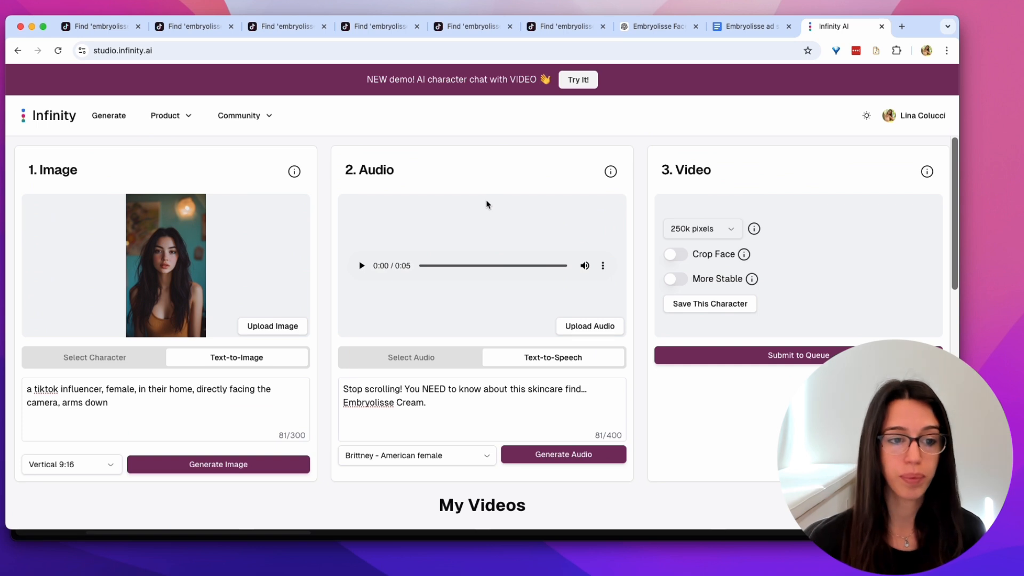
scroll(235, 298, "down", 1)
left_click(145, 389)
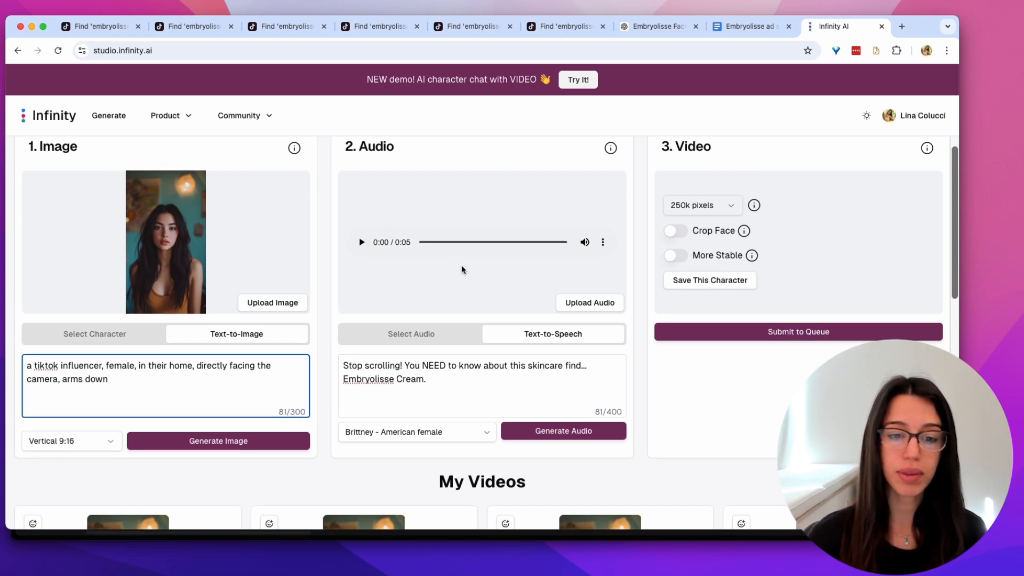
left_click_drag(130, 383, 10, 363)
left_click(176, 442)
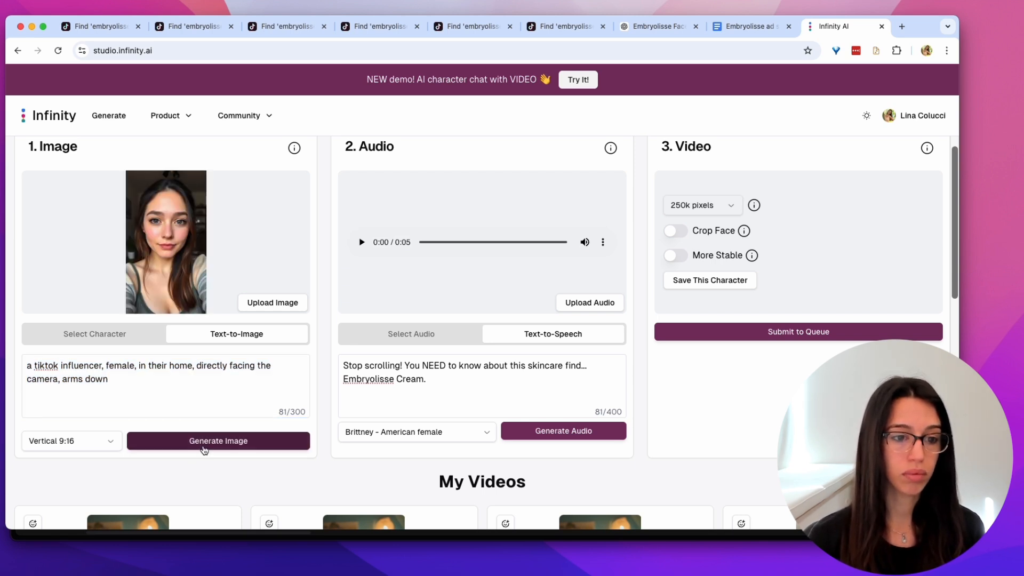
left_click(749, 331)
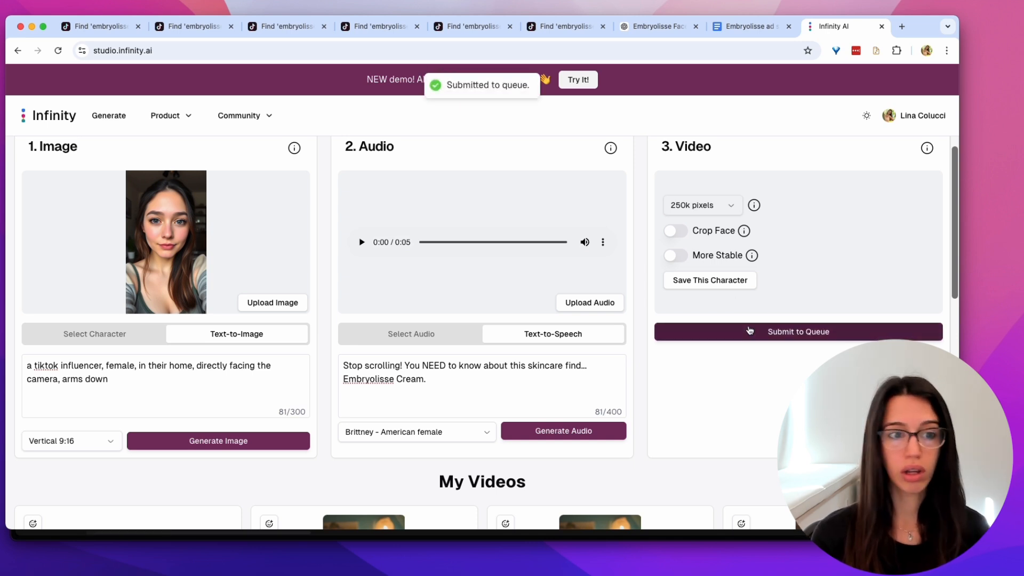
Regenerate the vertical 9:16 influencer image twice from the same prompt
left_click(167, 444)
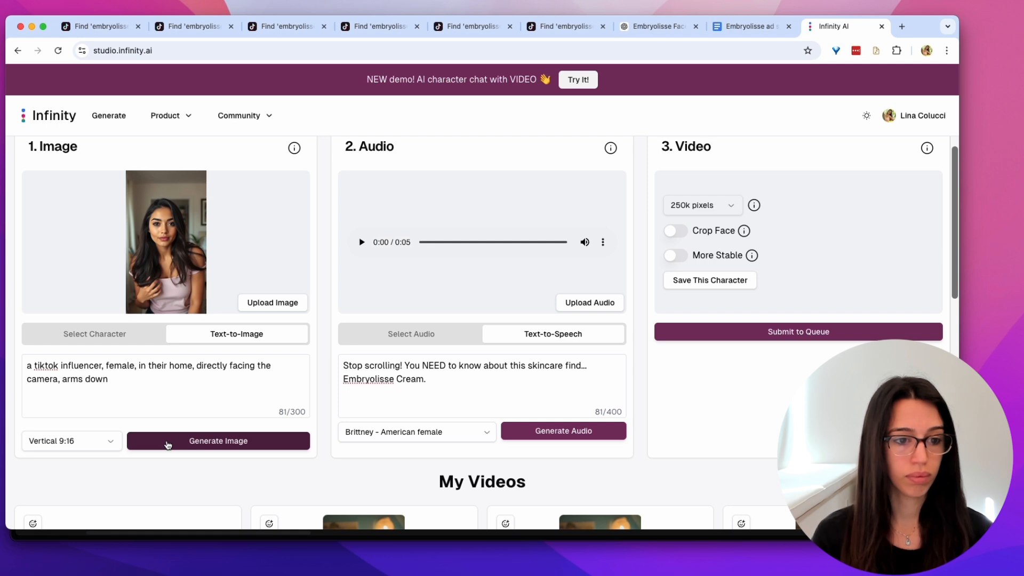
left_click(167, 445)
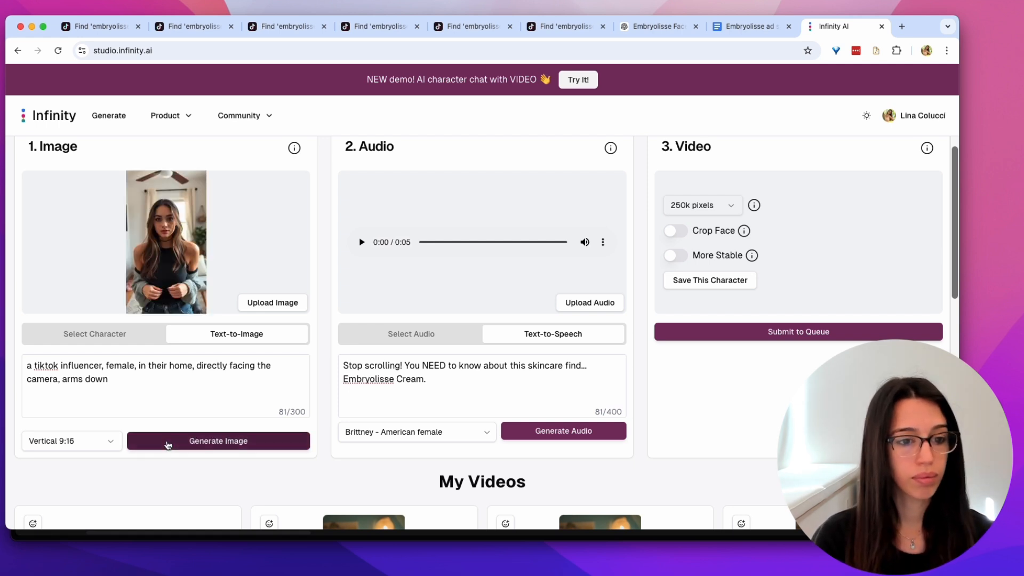
Remove ", arms down" from the image prompt, and submit a newly generated influencer with the "Stop scrolling!" audio to the queue
left_click_drag(128, 378, 65, 379)
key("BackSpace")
key("BackSpace")
key("BackSpace")
key("BackSpace")
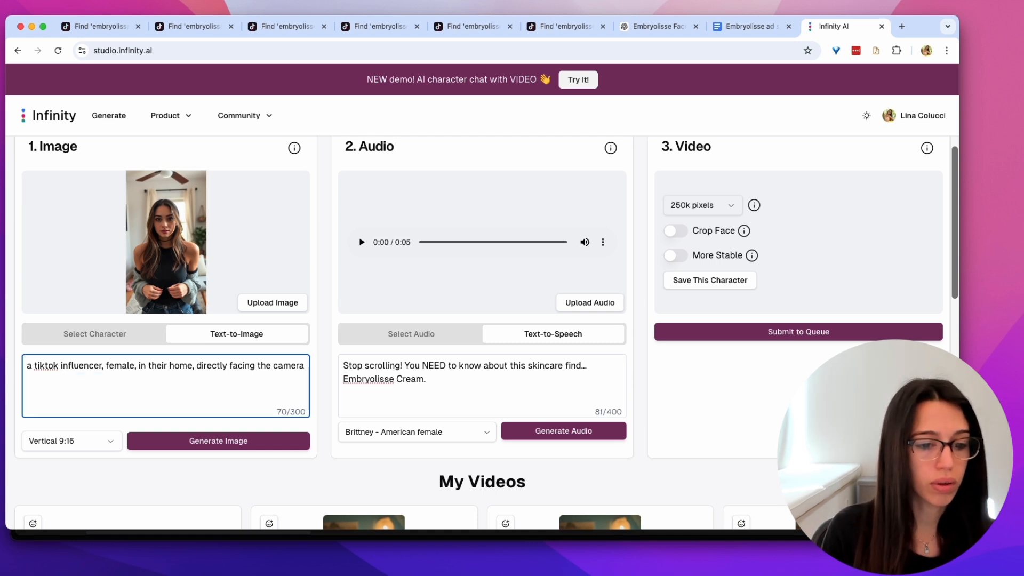
left_click(232, 440)
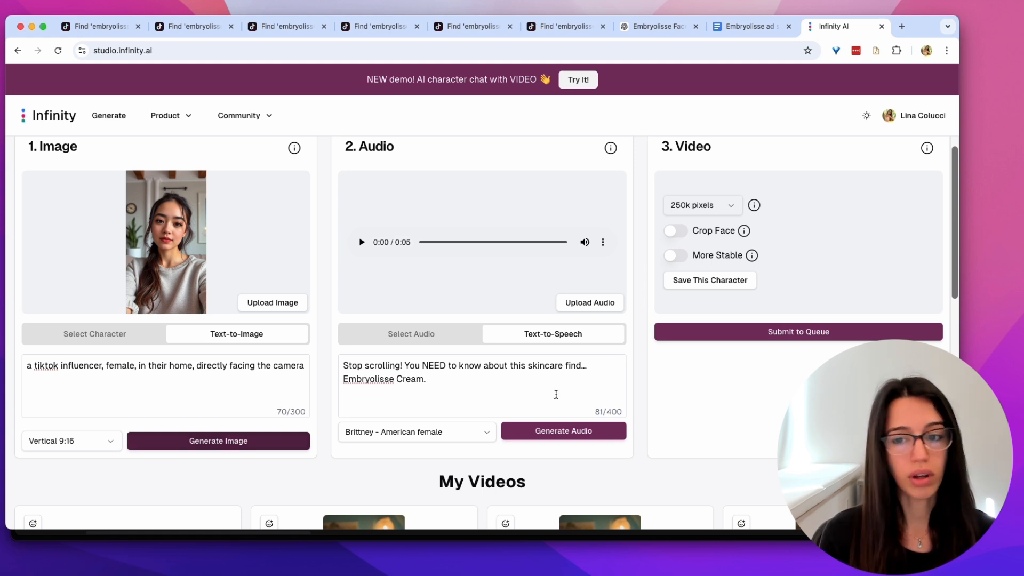
left_click(803, 331)
Change "female" to "male" in the image prompt and generate a vertical 9:16 male influencer
left_click(233, 385)
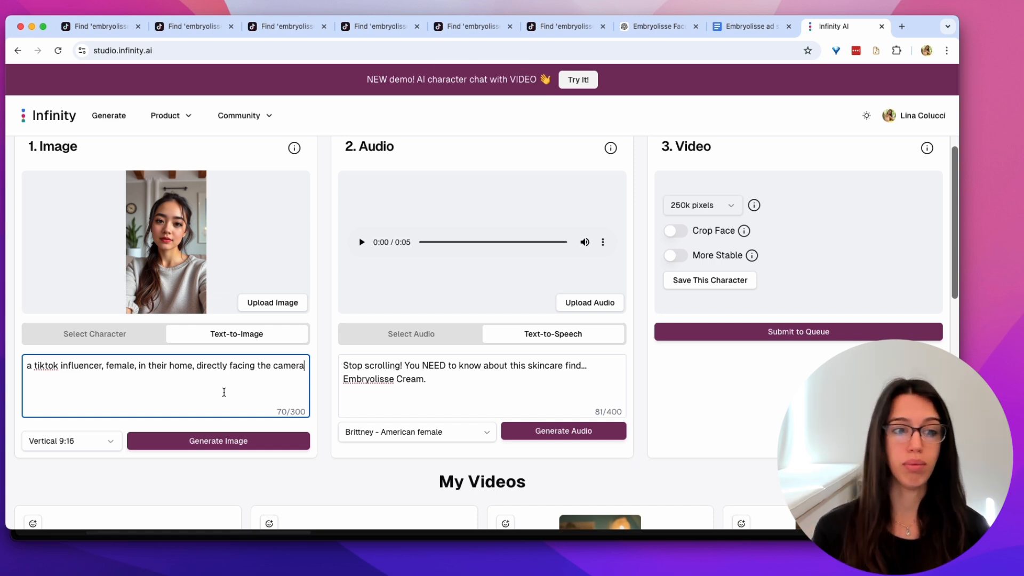
double_click(118, 366)
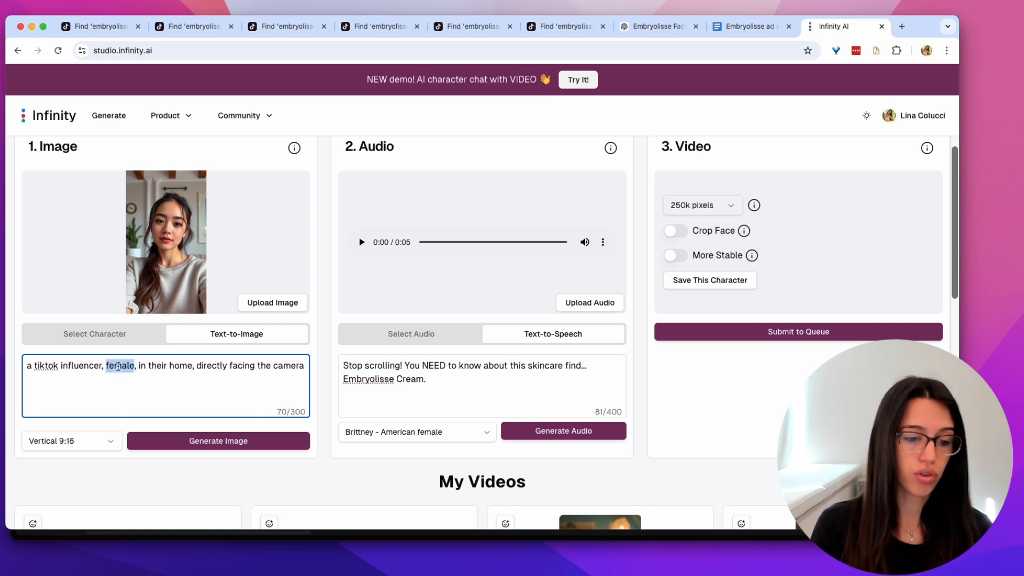
type("male")
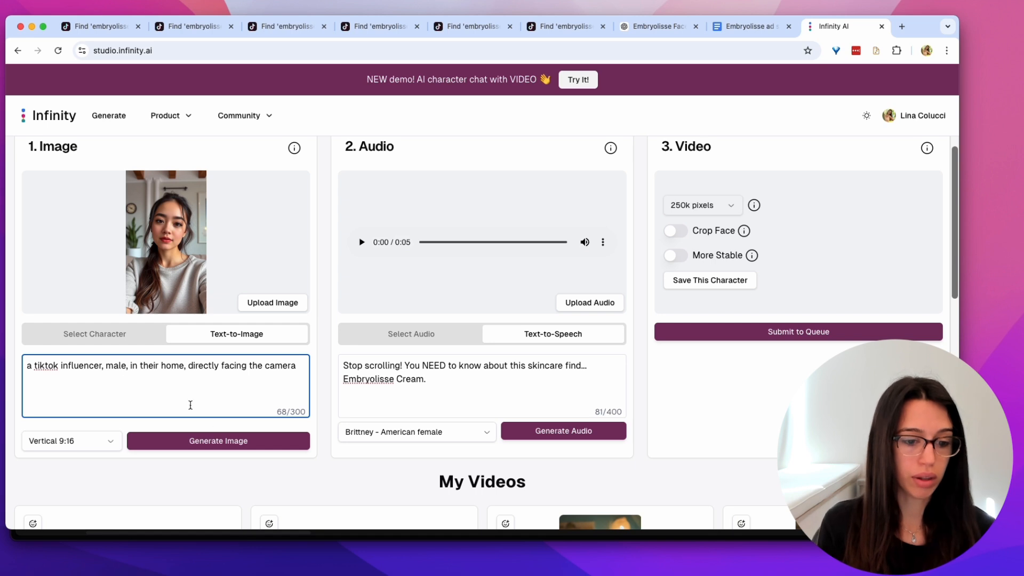
left_click(216, 443)
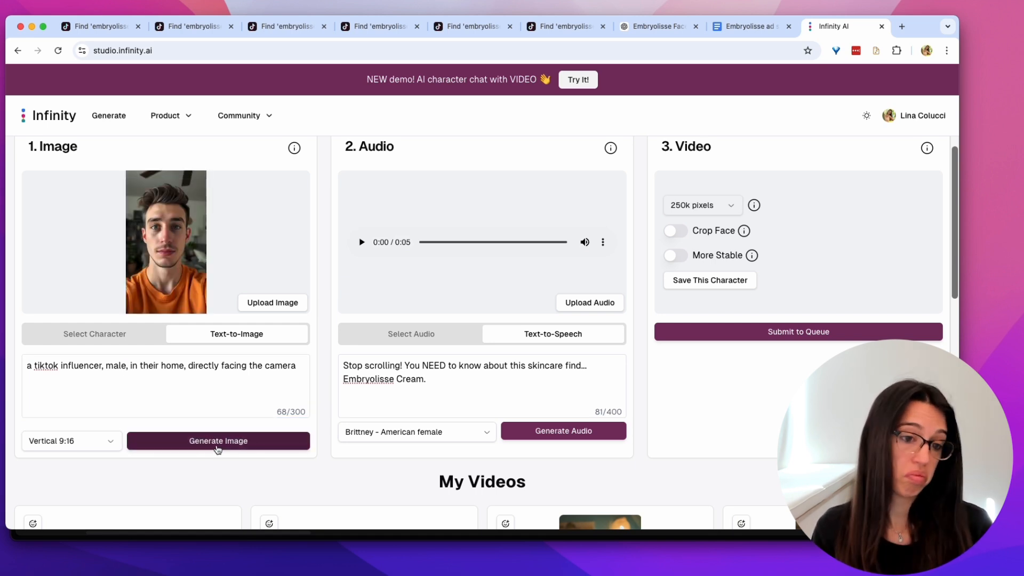
Try the "Sam - American male" voice for the "Stop scrolling!" hook and listen to the generated audio
left_click(424, 431)
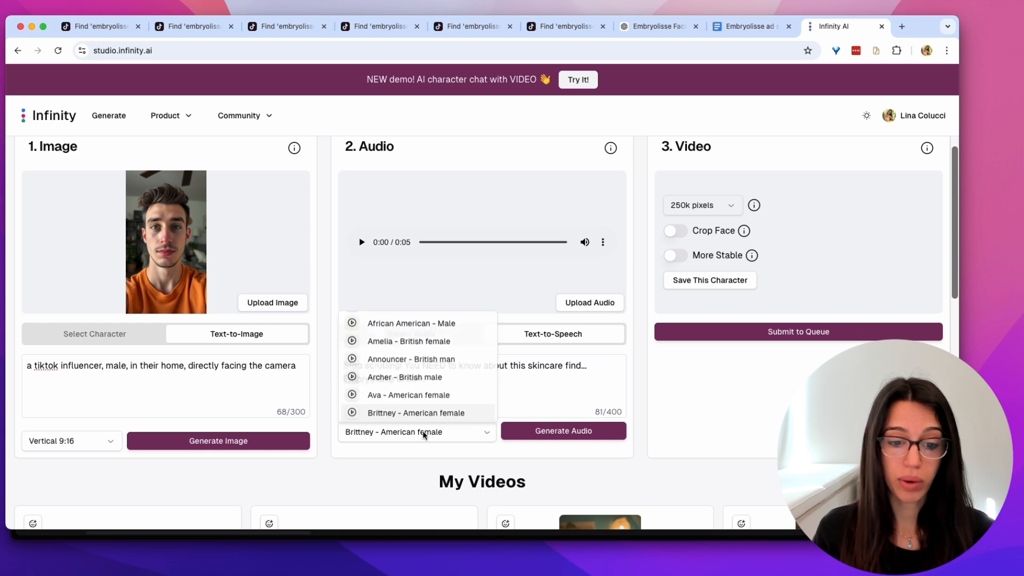
scroll(394, 341, "up", 2)
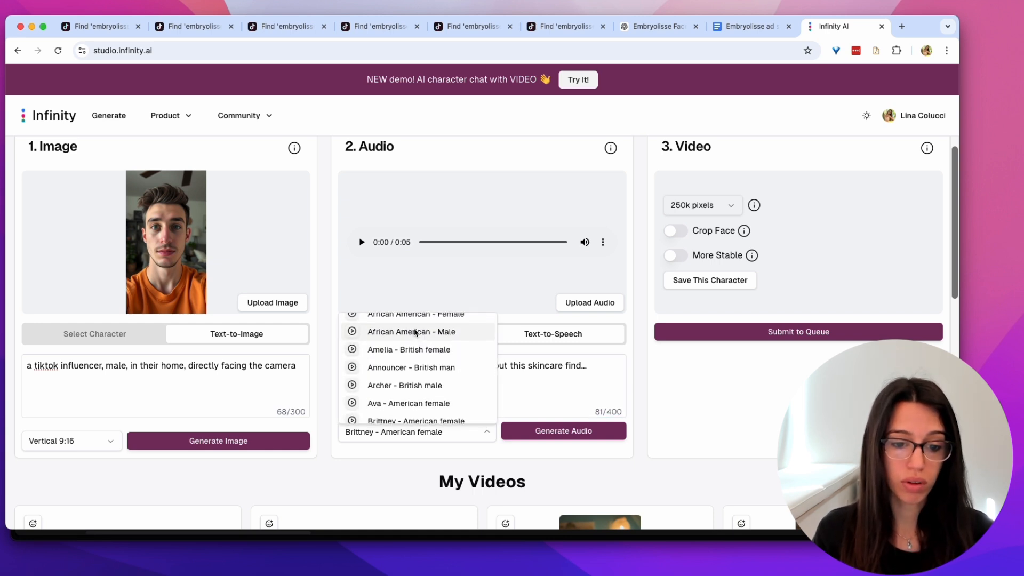
scroll(393, 373, "down", 5)
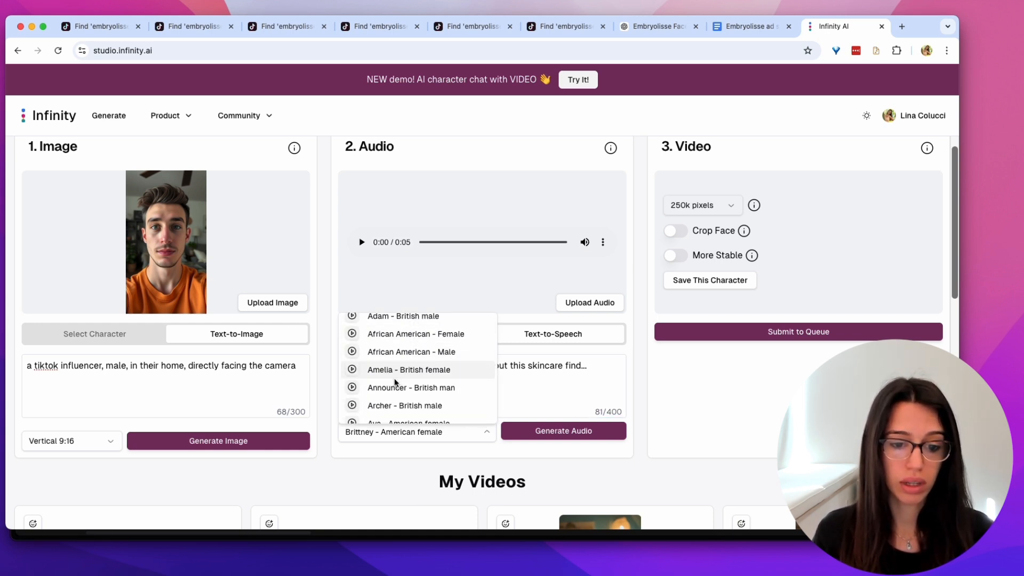
left_click(385, 394)
left_click(382, 391)
triple_click(399, 364)
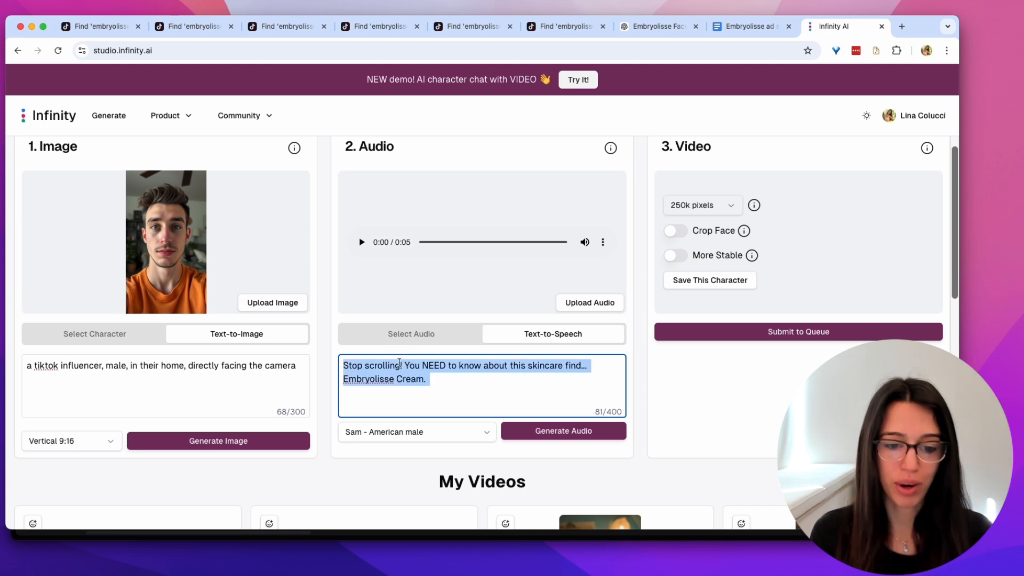
left_click(434, 390)
left_click(547, 431)
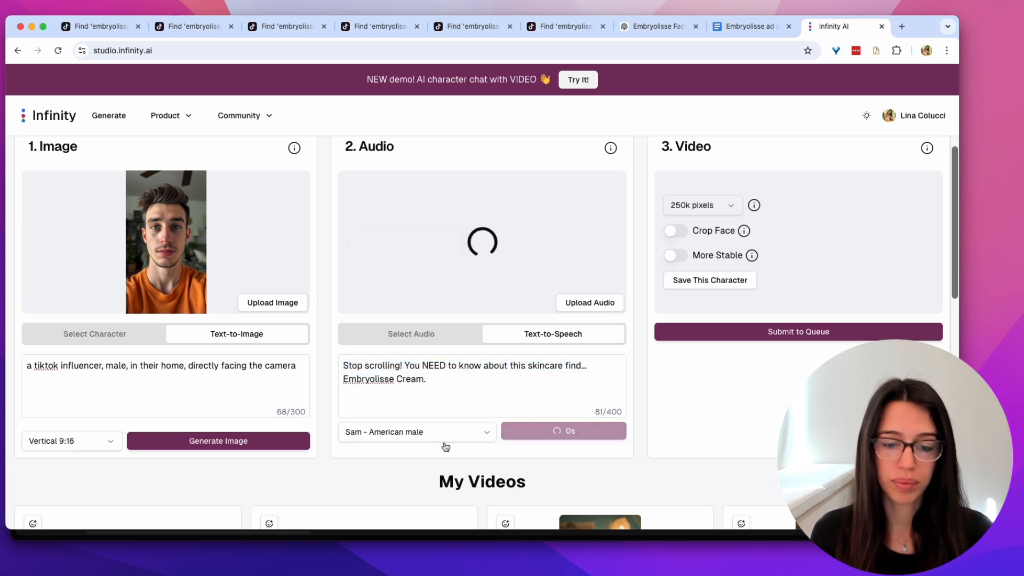
left_click(362, 243)
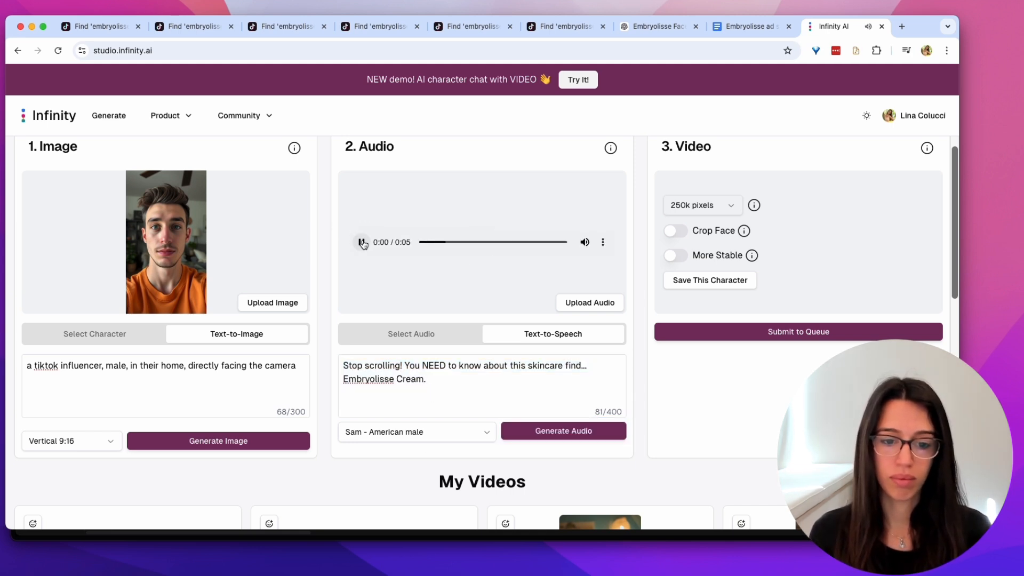
left_click(362, 243)
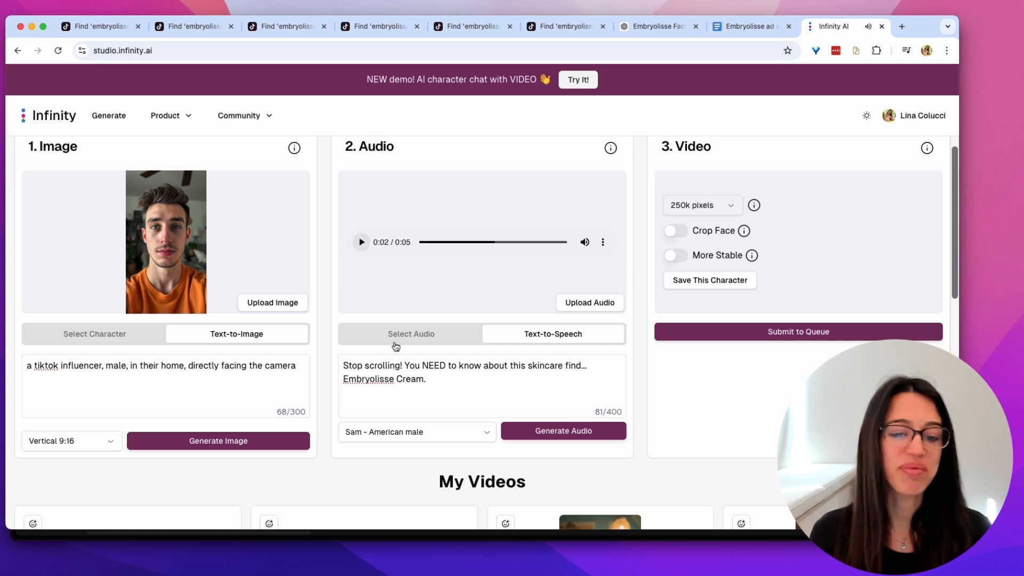
Generate and listen to the hook audio in the "Archer - British male" voice, and submit the male influencer's video to the queue
left_click(405, 365)
left_click(408, 445)
scroll(402, 358, "up", 10)
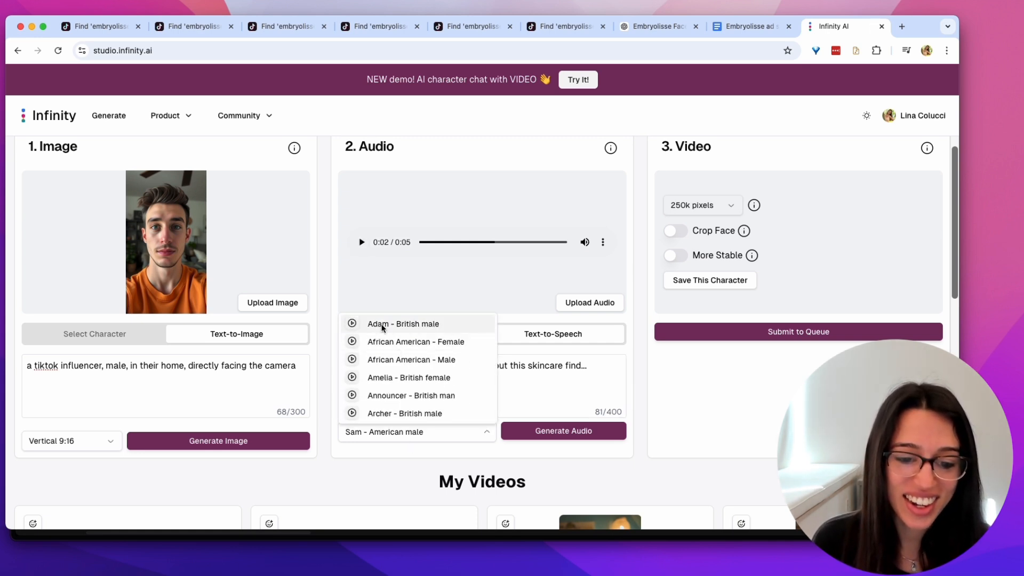
left_click(388, 414)
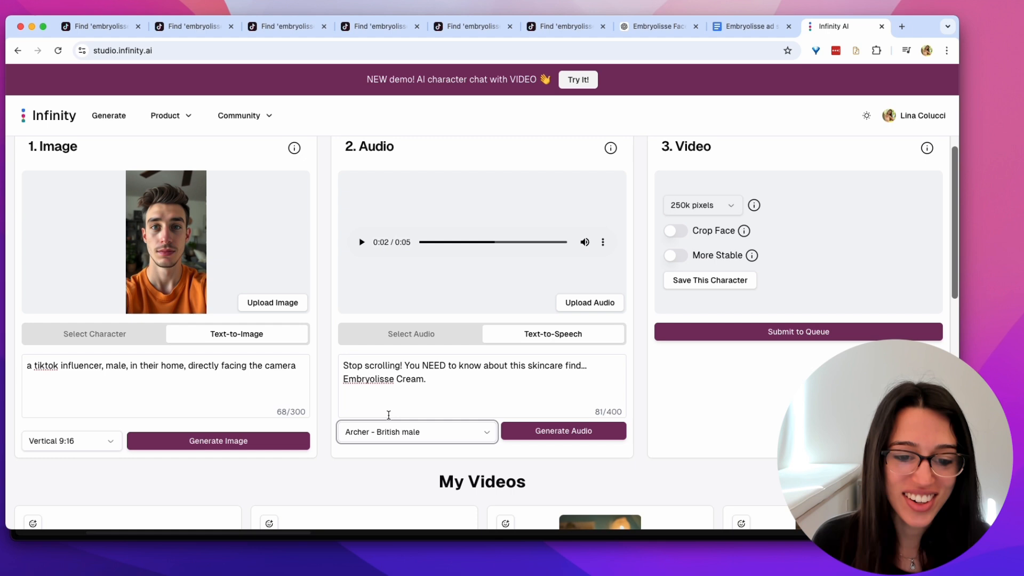
left_click(577, 430)
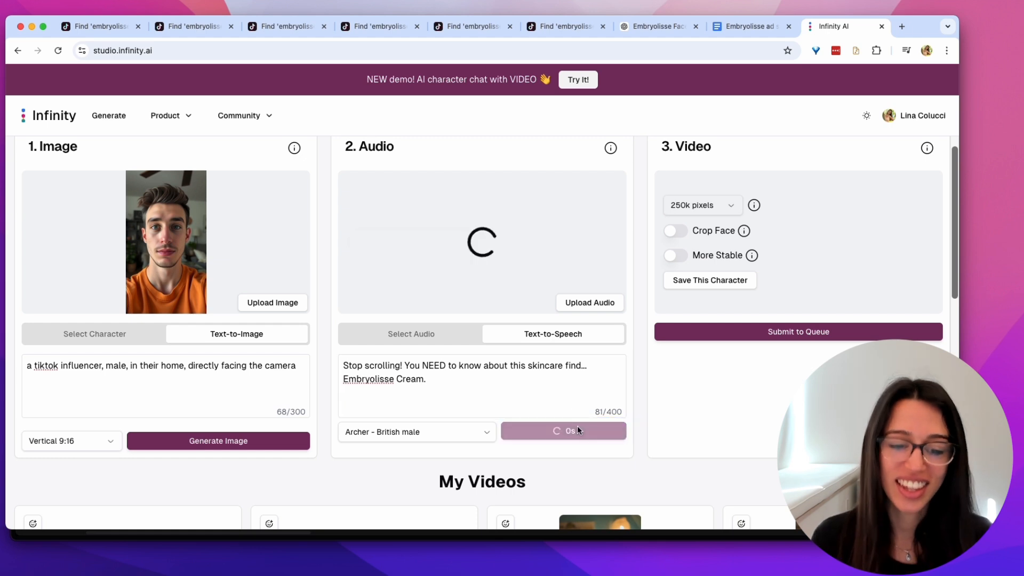
left_click(362, 242)
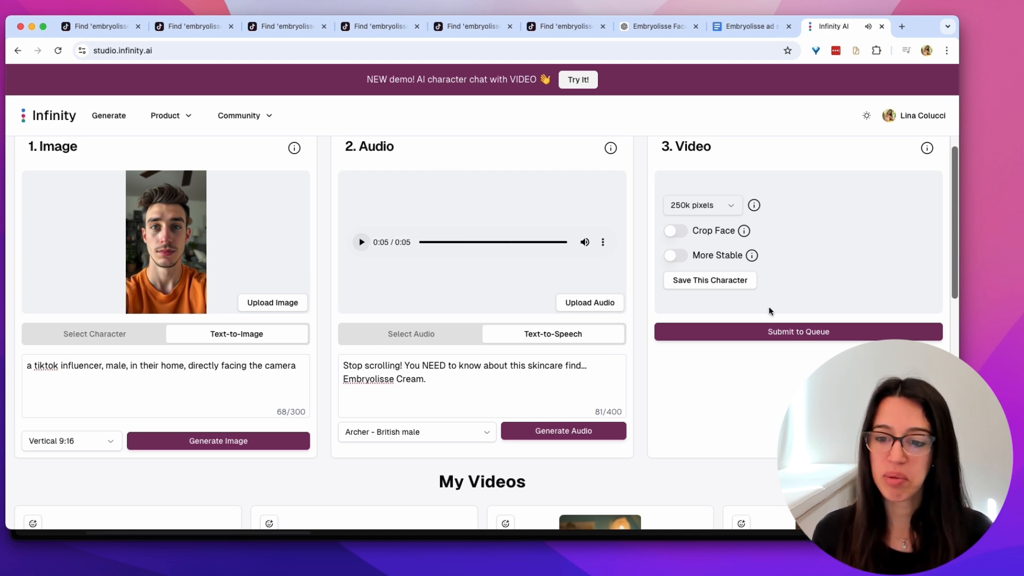
left_click(762, 326)
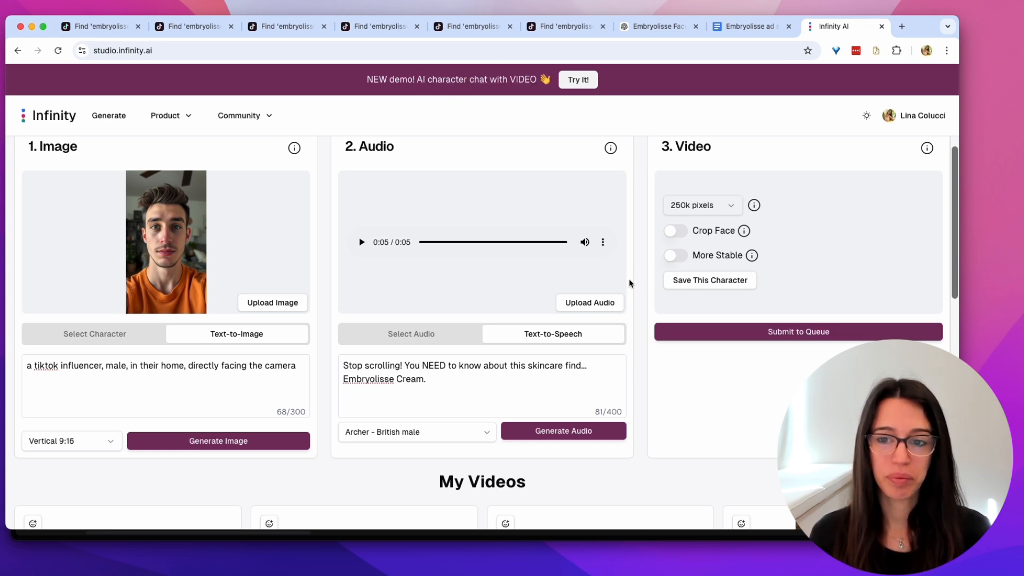
Play the three newest influencer videos in My Videos, ending with the male one
scroll(629, 283, "down", 5)
scroll(629, 283, "up", 5)
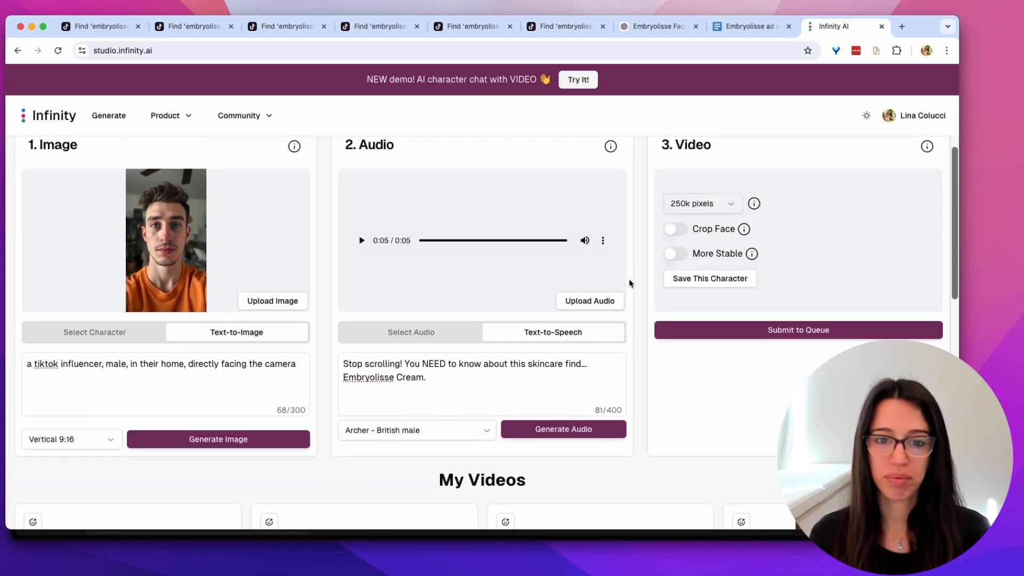
scroll(629, 283, "down", 5)
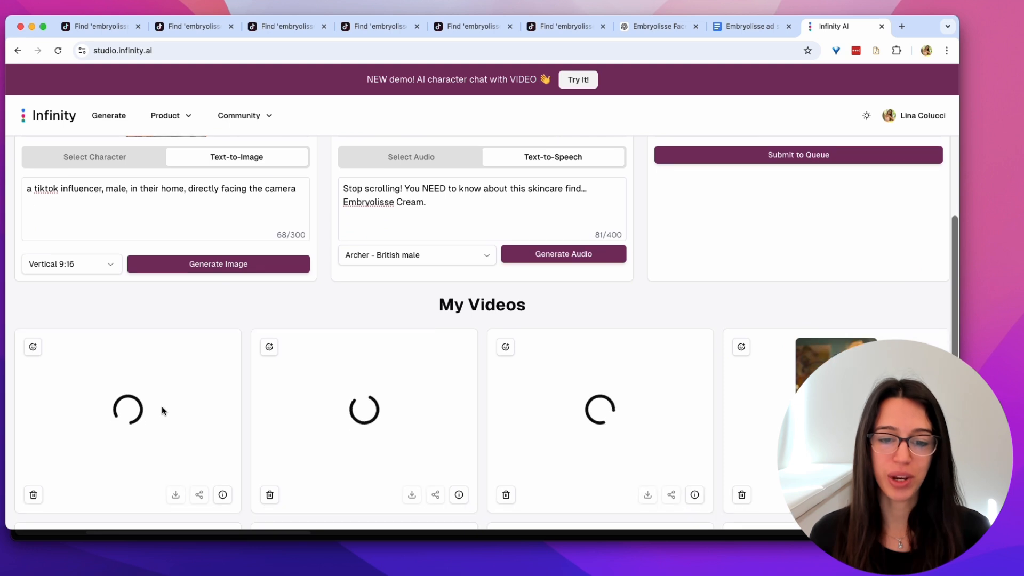
scroll(162, 410, "down", 2)
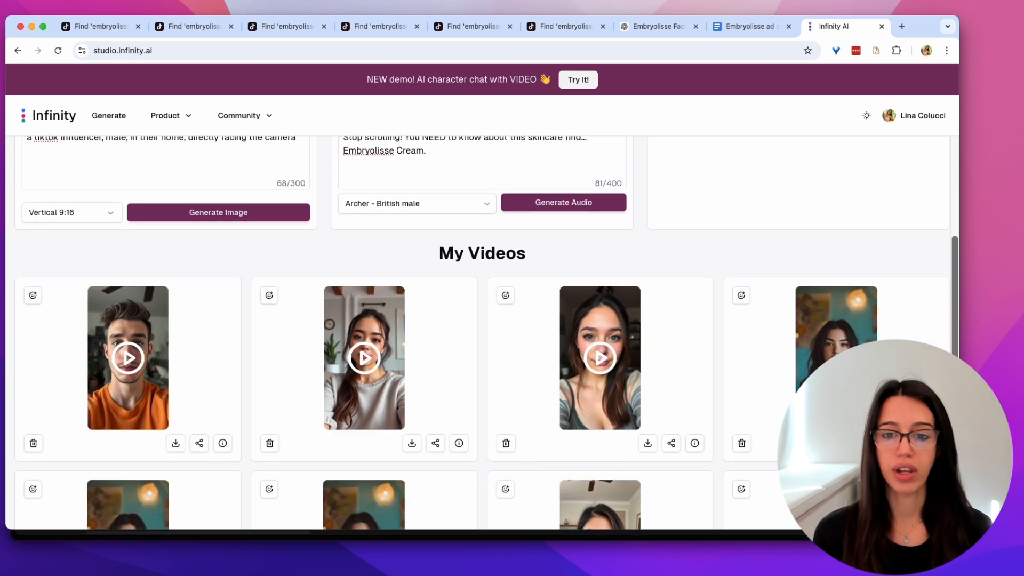
left_click(602, 365)
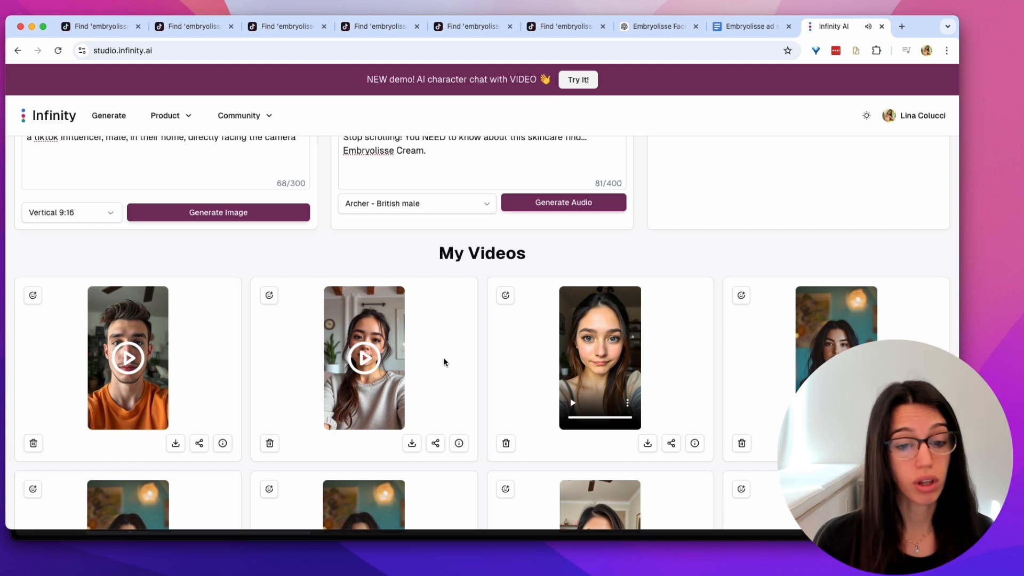
left_click(366, 359)
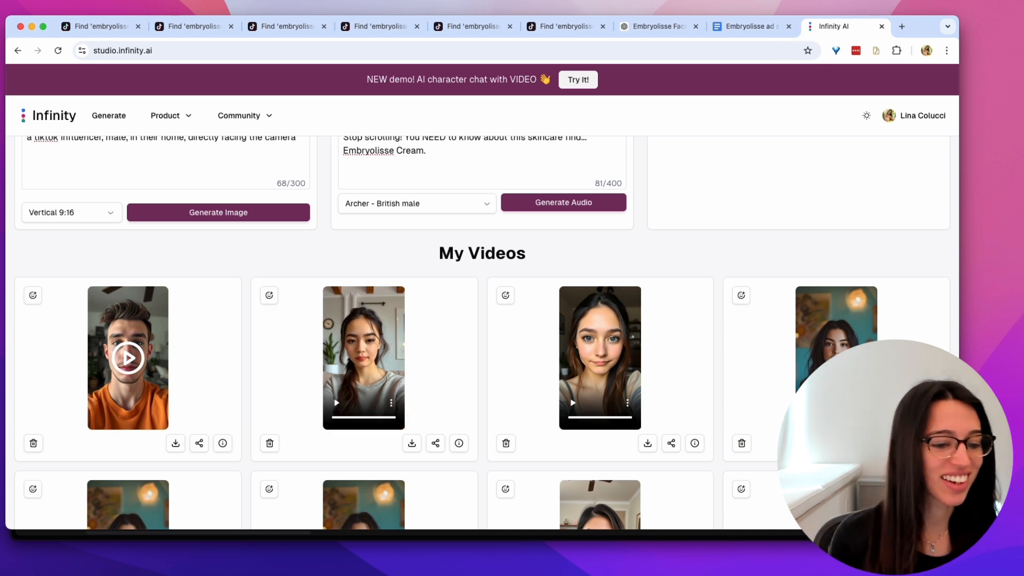
left_click(128, 358)
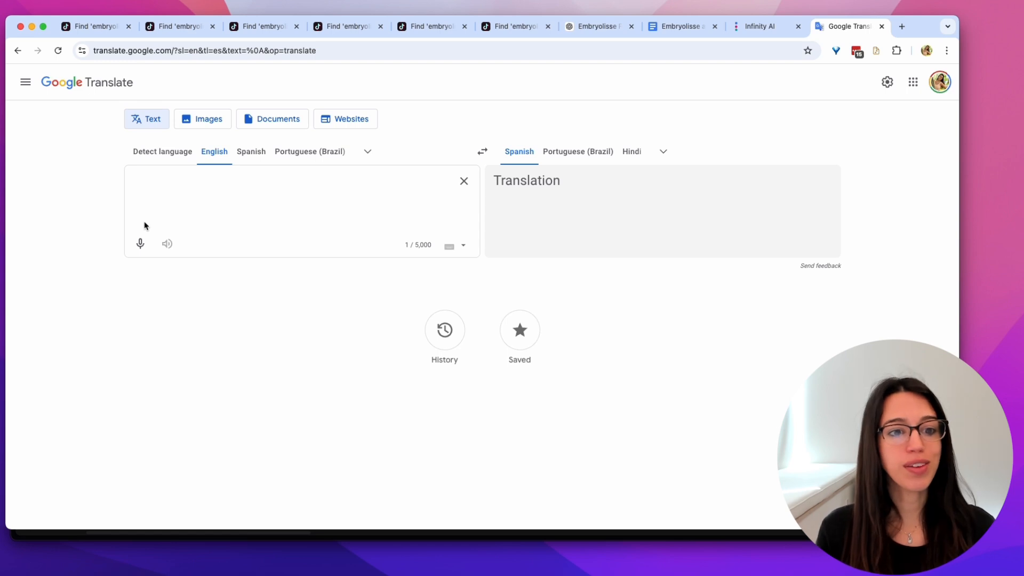
Translate "Stop scrolling! You NEED to know about this skincare find… Embryolisse Cream." from English to Spanish and copy the translation
left_click(158, 179)
type("Stop scrolling! You NEED to know about this skincare find… Embryolisse Cream.")
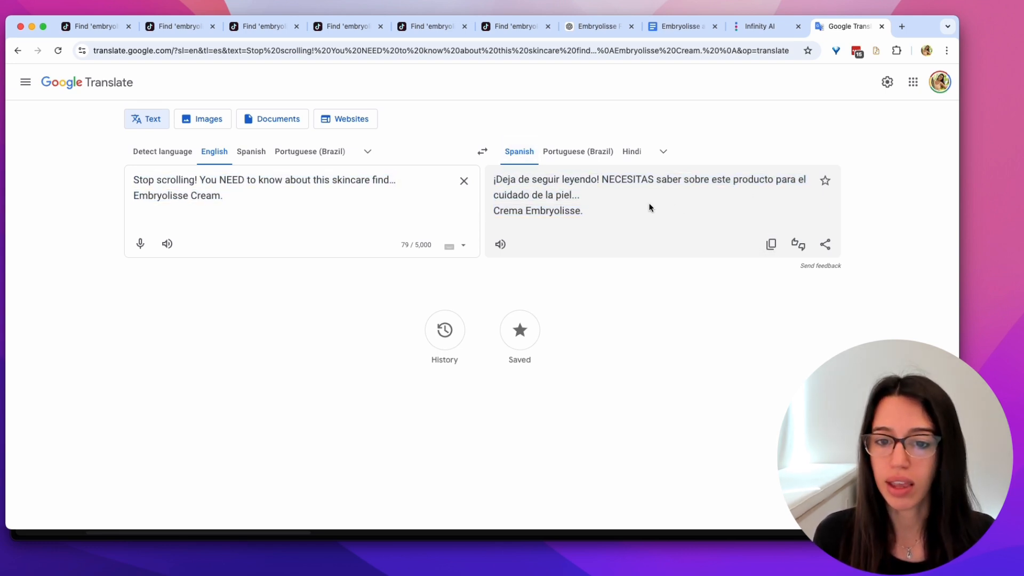
left_click(771, 245)
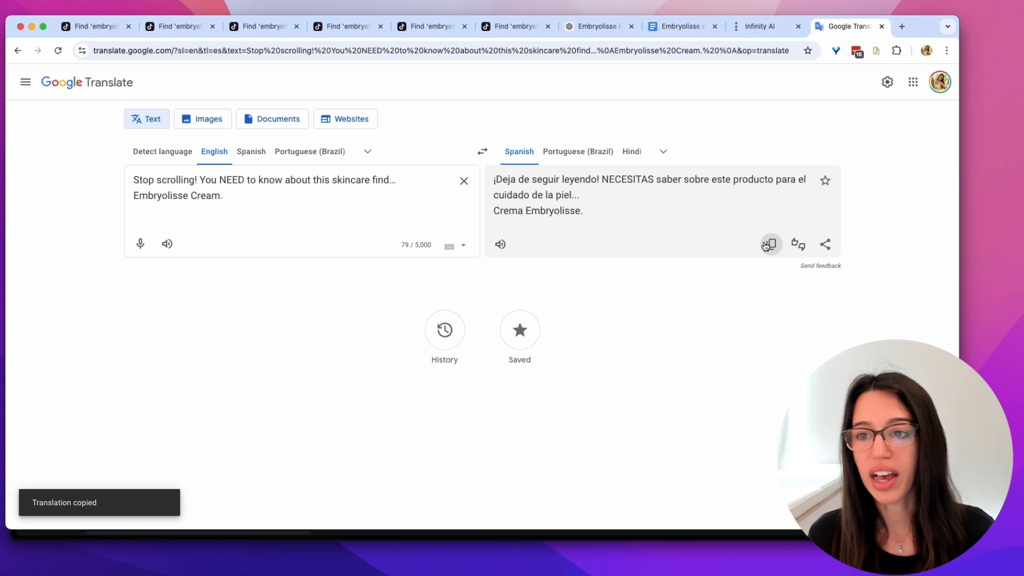
Switch to Infinity AI and copy the configuration of the video with the woman in the grey sweater into the editor
left_click(760, 27)
scroll(288, 200, "up", 3)
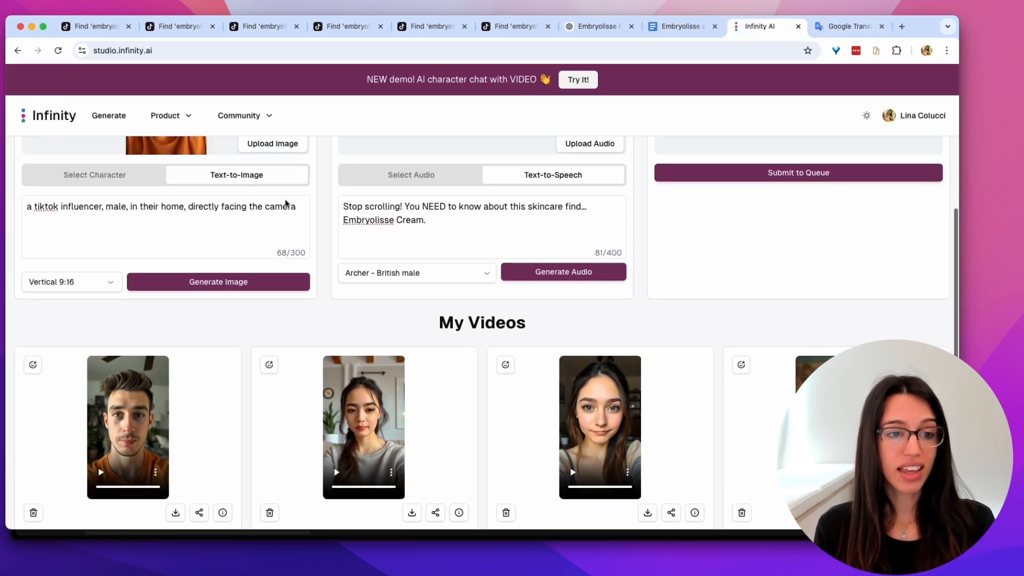
scroll(286, 201, "down", 3)
left_click(458, 449)
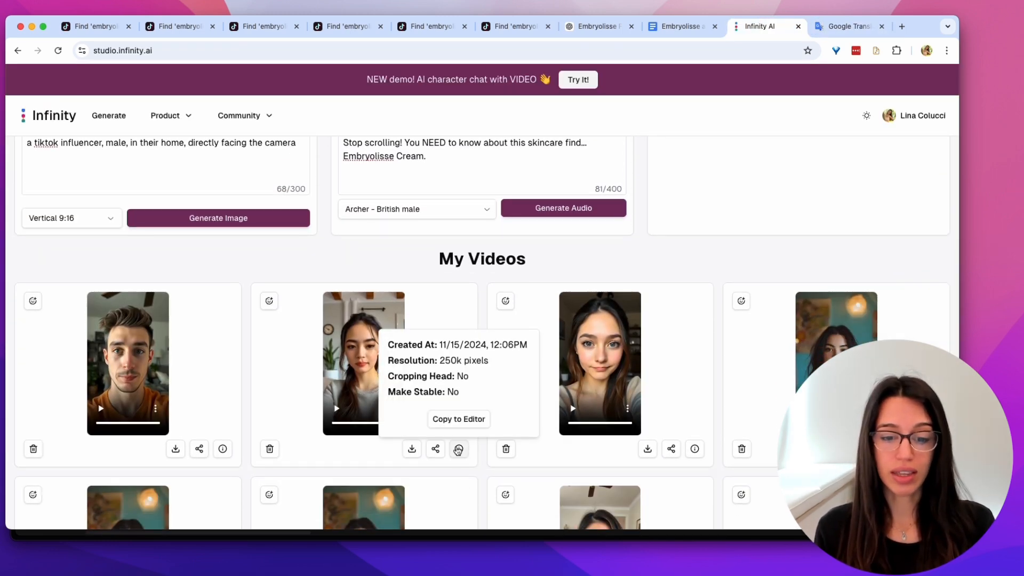
left_click(472, 418)
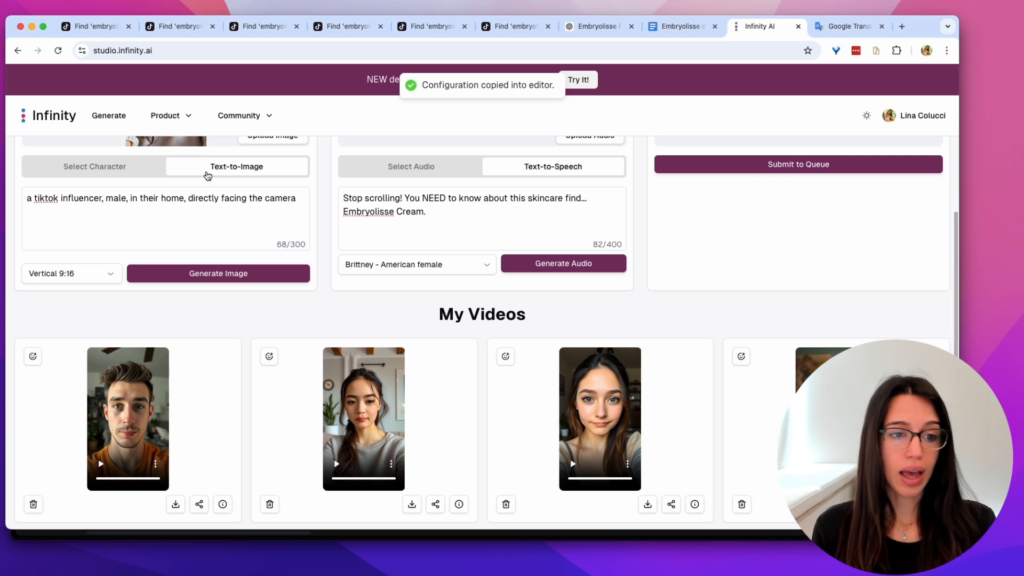
Replace the speech script with the copied Spanish translation, joining its last line to the paragraph, and generate and play the audio
scroll(192, 213, "up", 2)
scroll(192, 214, "up", 1)
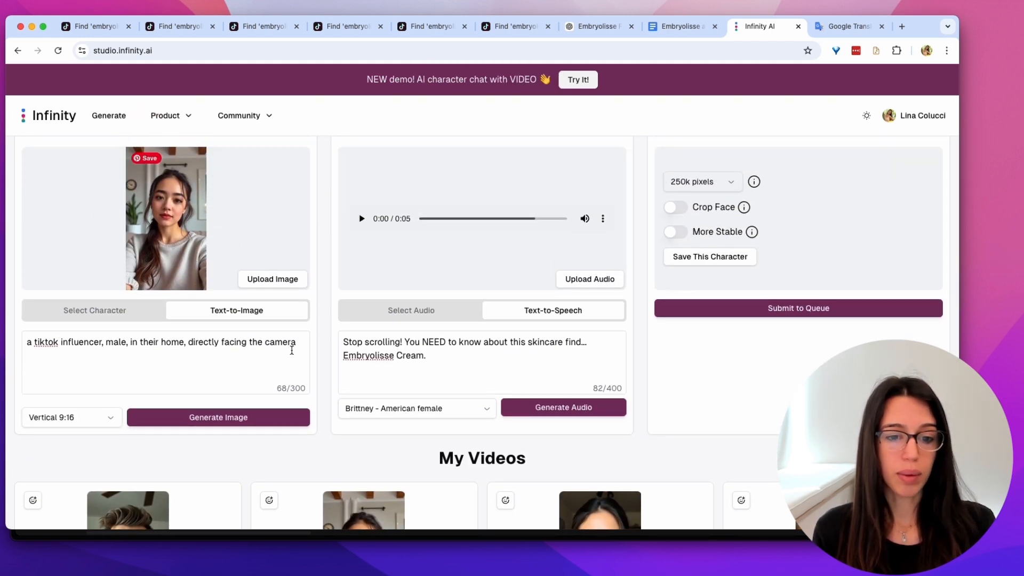
left_click(419, 370)
key("super+a")
key("super+v")
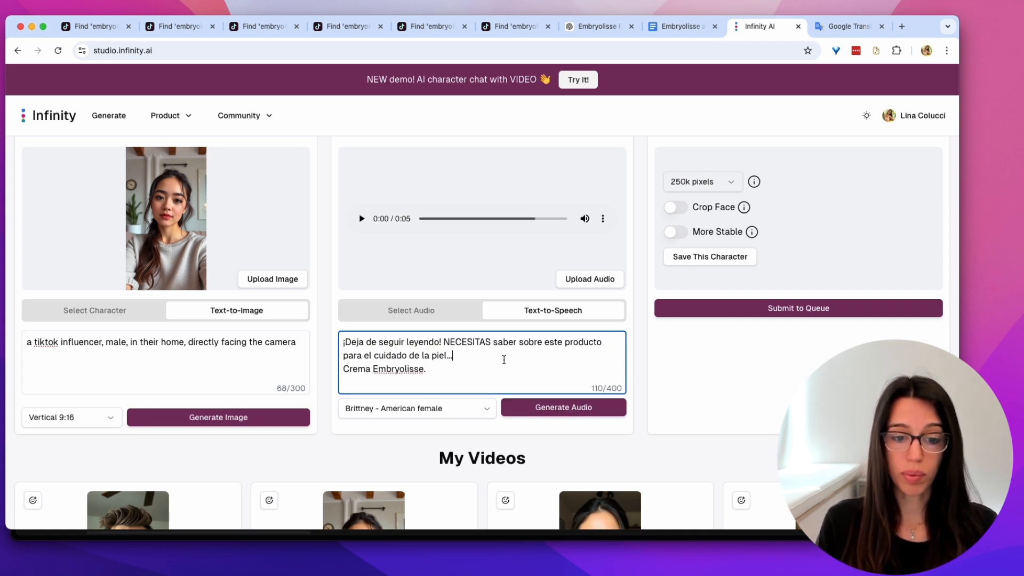
key("BackSpace")
left_click(563, 407)
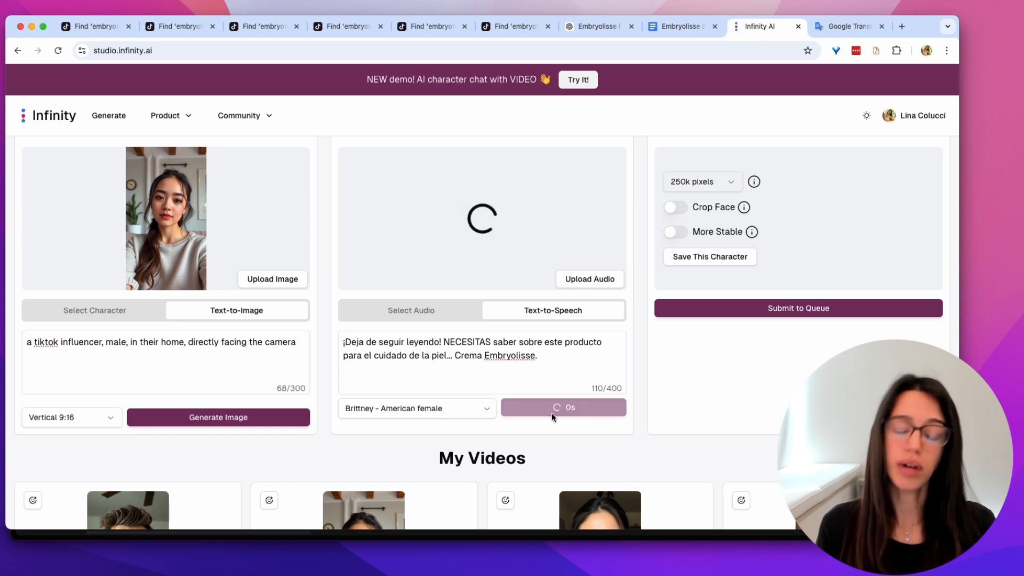
left_click(362, 220)
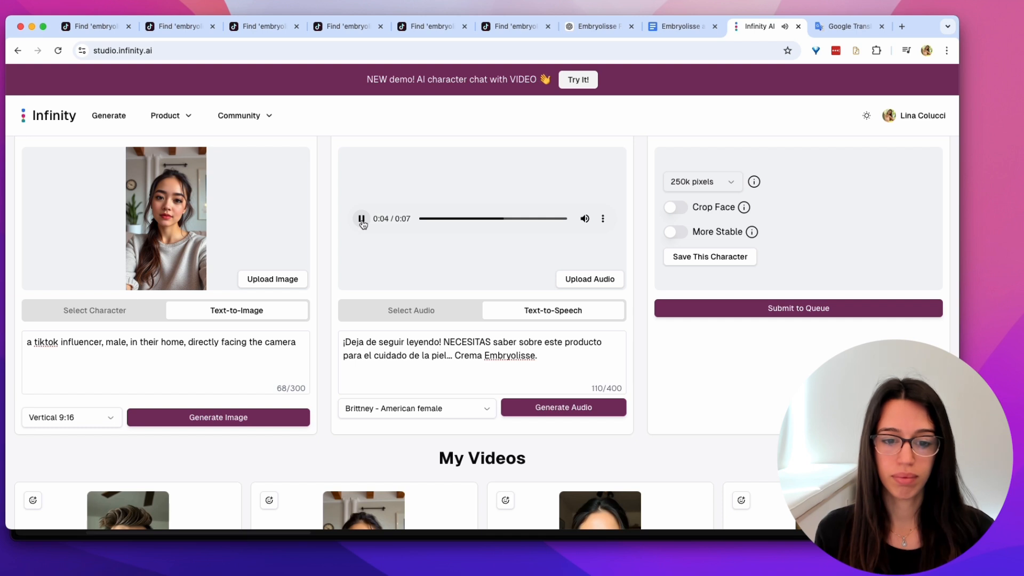
Pause the Spanish audio and submit the Spanish version of the grey-sweater influencer video to the queue
left_click(362, 219)
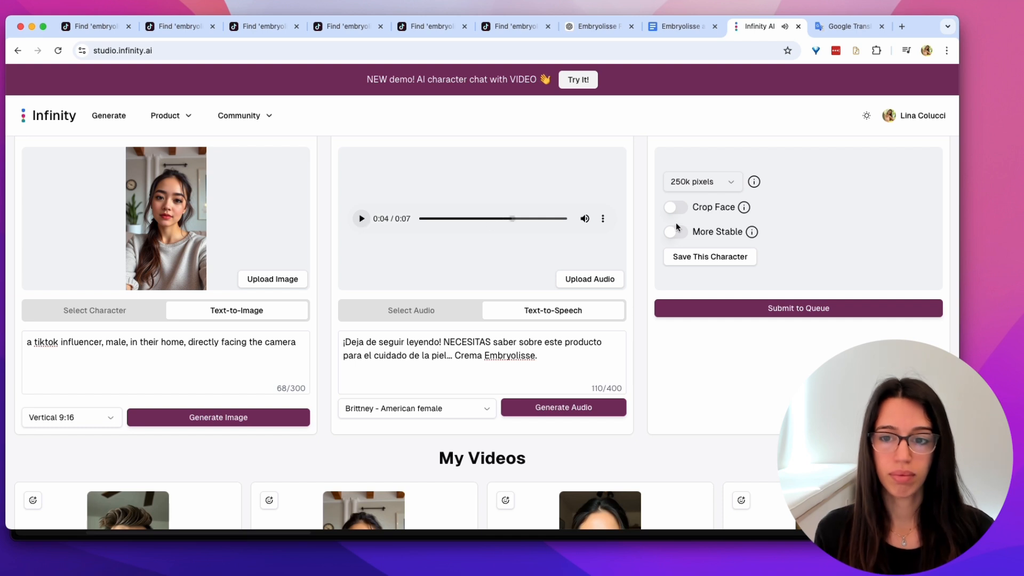
left_click(722, 306)
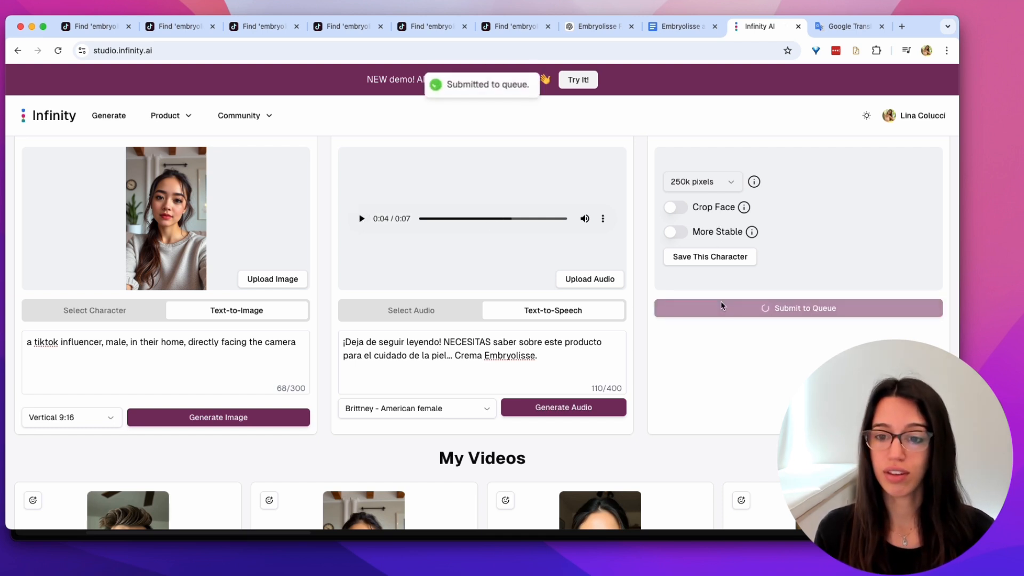
Switch to Google Translate, translate the English hook into Chinese (Simplified) and copy the translation
left_click(835, 24)
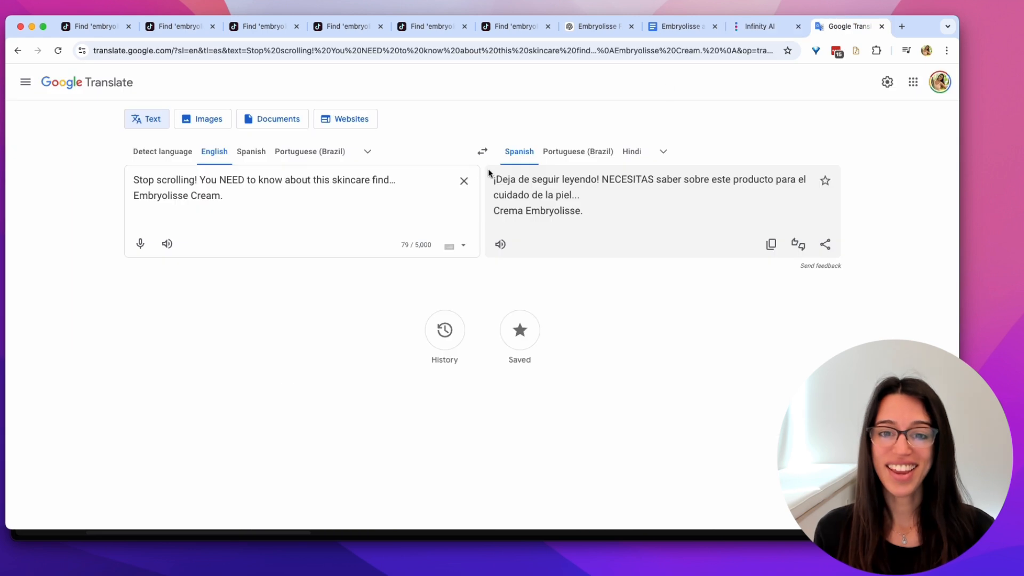
left_click(663, 151)
type("chin")
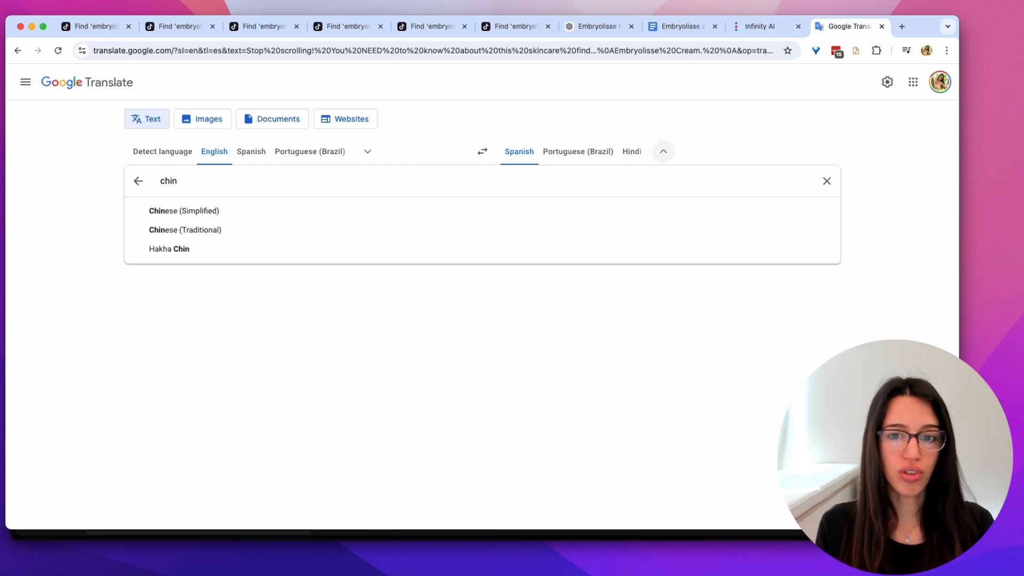
left_click(375, 212)
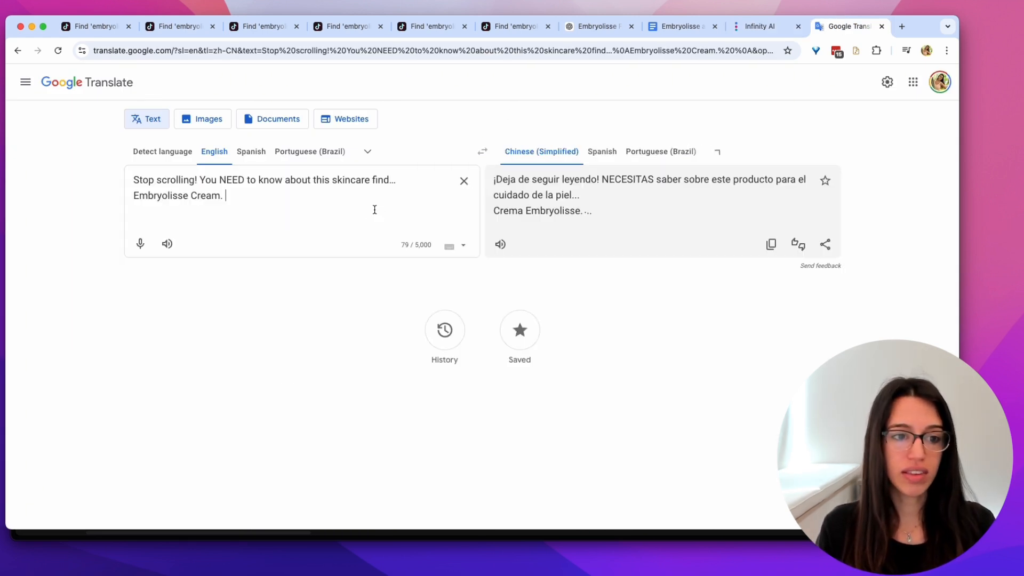
left_click(769, 246)
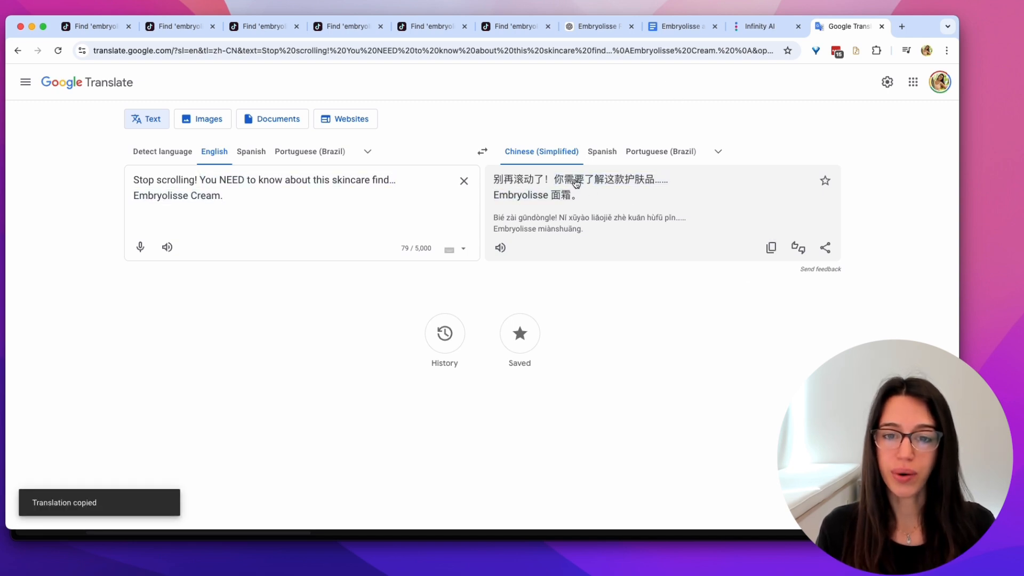
In Infinity AI, replace the speech script with the copied Chinese translation, generate and play the audio, and submit the video to the queue
left_click(757, 26)
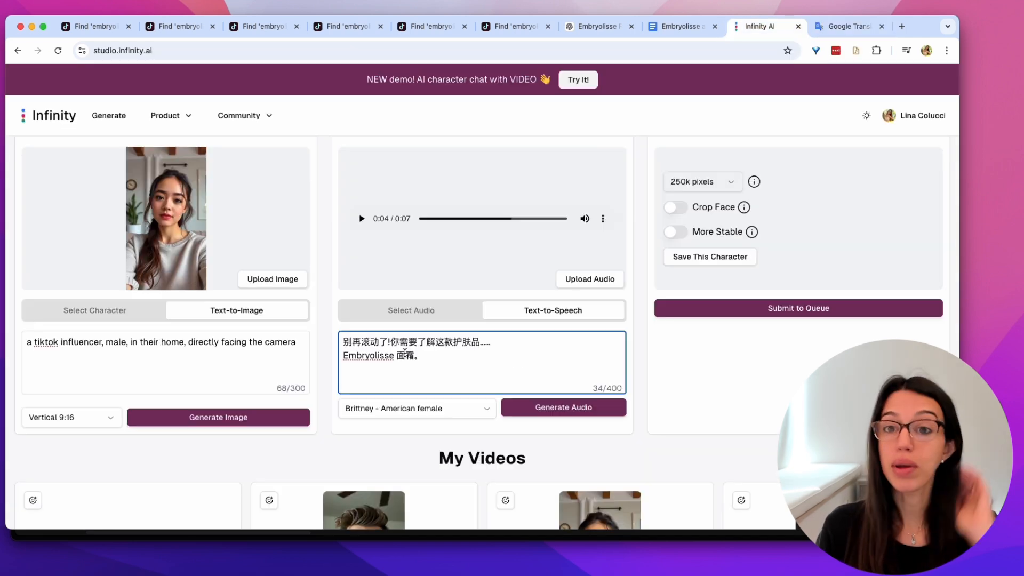
left_click(557, 407)
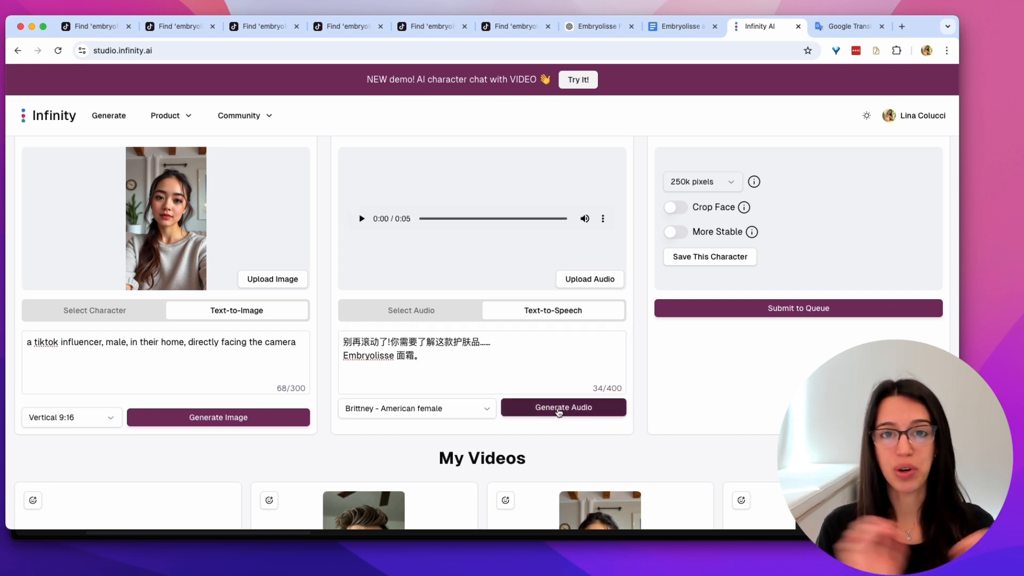
left_click(365, 219)
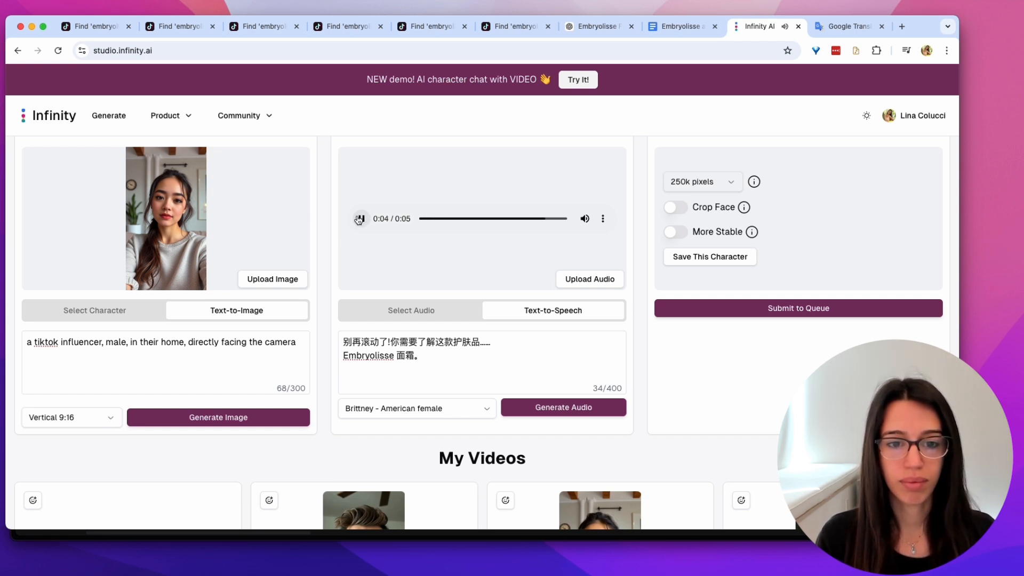
left_click(733, 314)
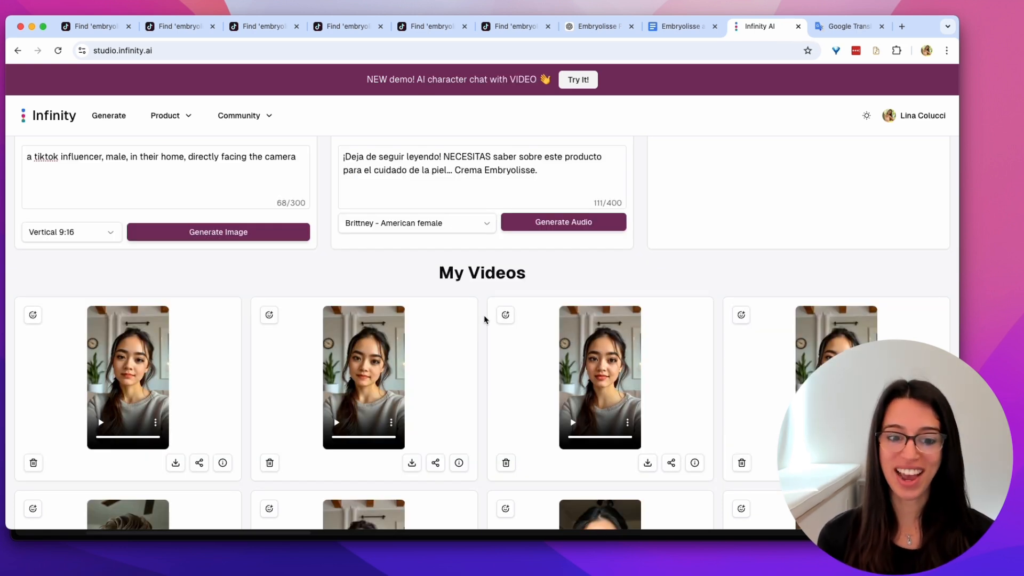
Play the second and third videos in the first row of My Videos to review the translated influencer clips
left_click(334, 425)
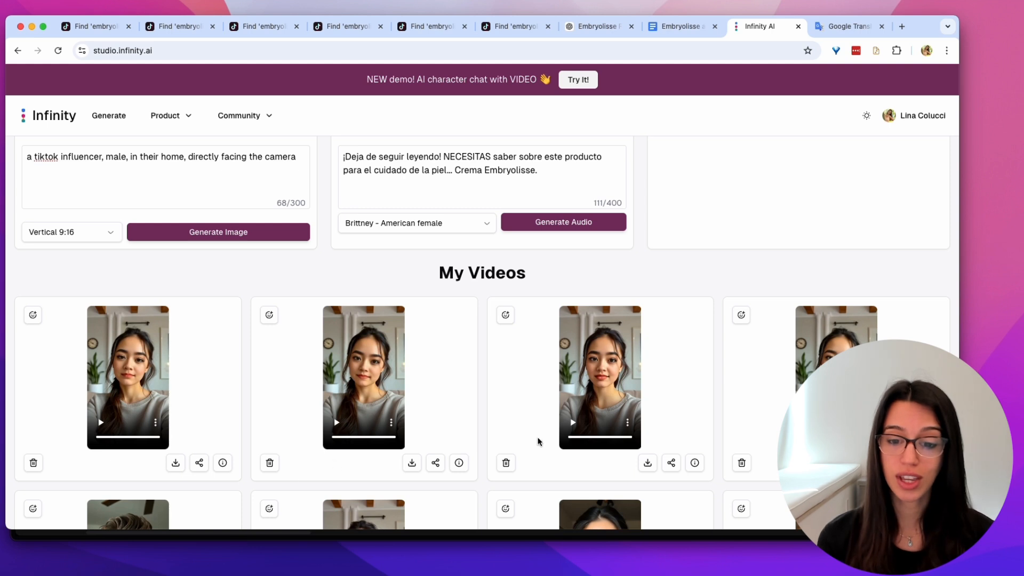
left_click(574, 425)
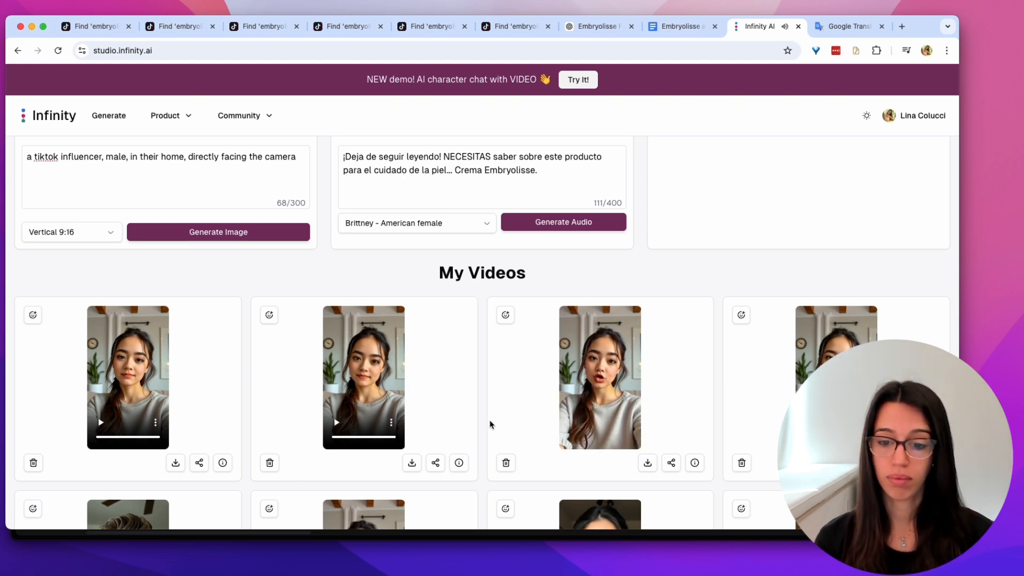